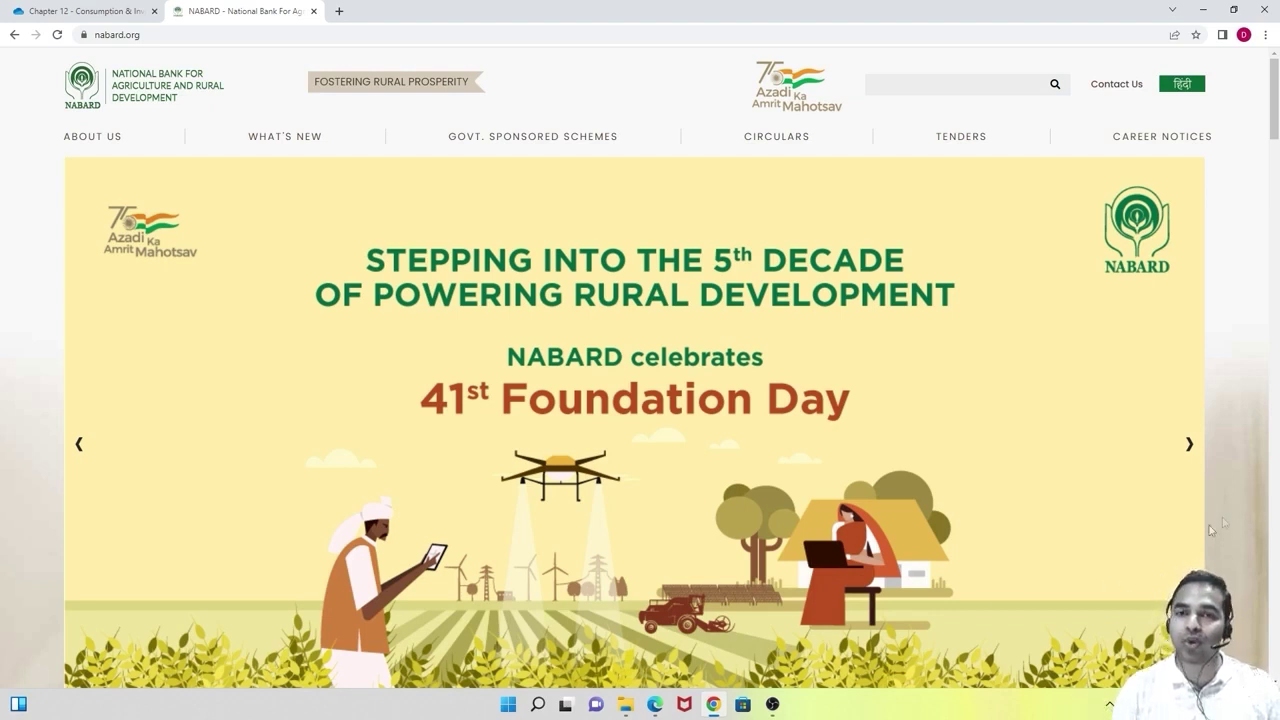
# From Career Notices, open Apply Here for the RDBS/Rajbhasha Service 2022 recruitment.
pyautogui.click(1148, 136)
pyautogui.scroll(-4, 651, 374)
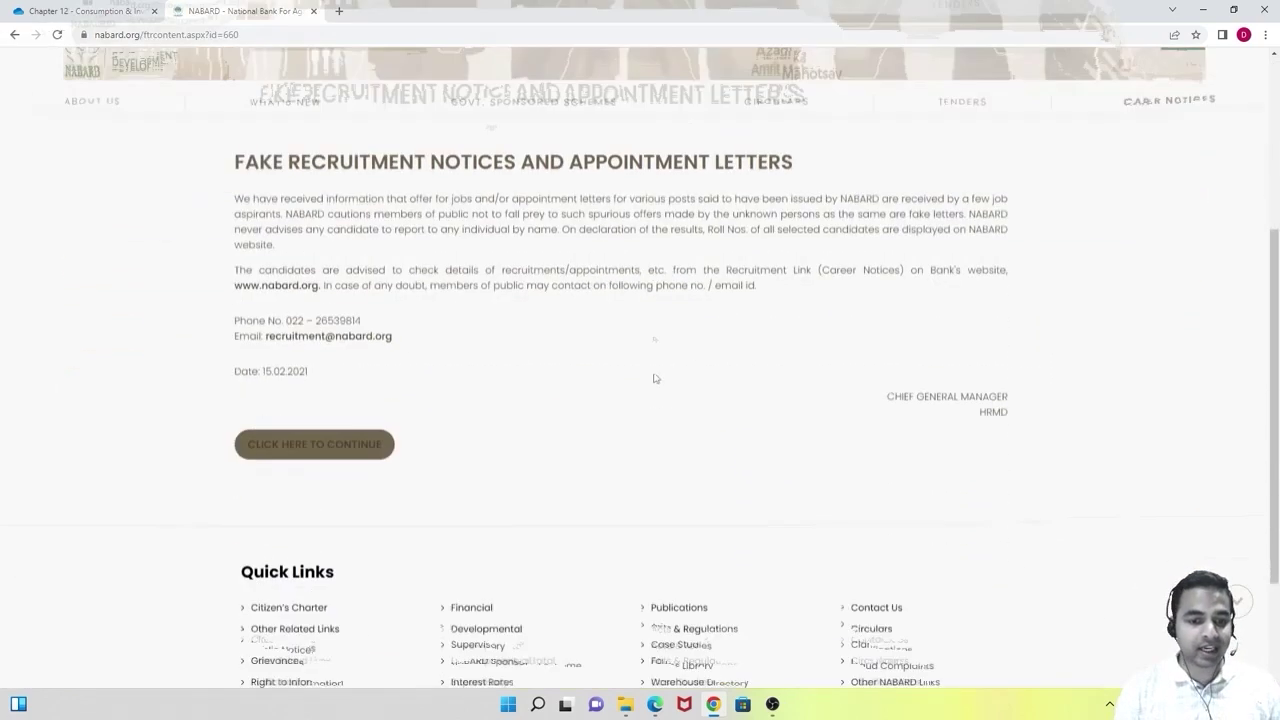
pyautogui.scroll(2, 571, 220)
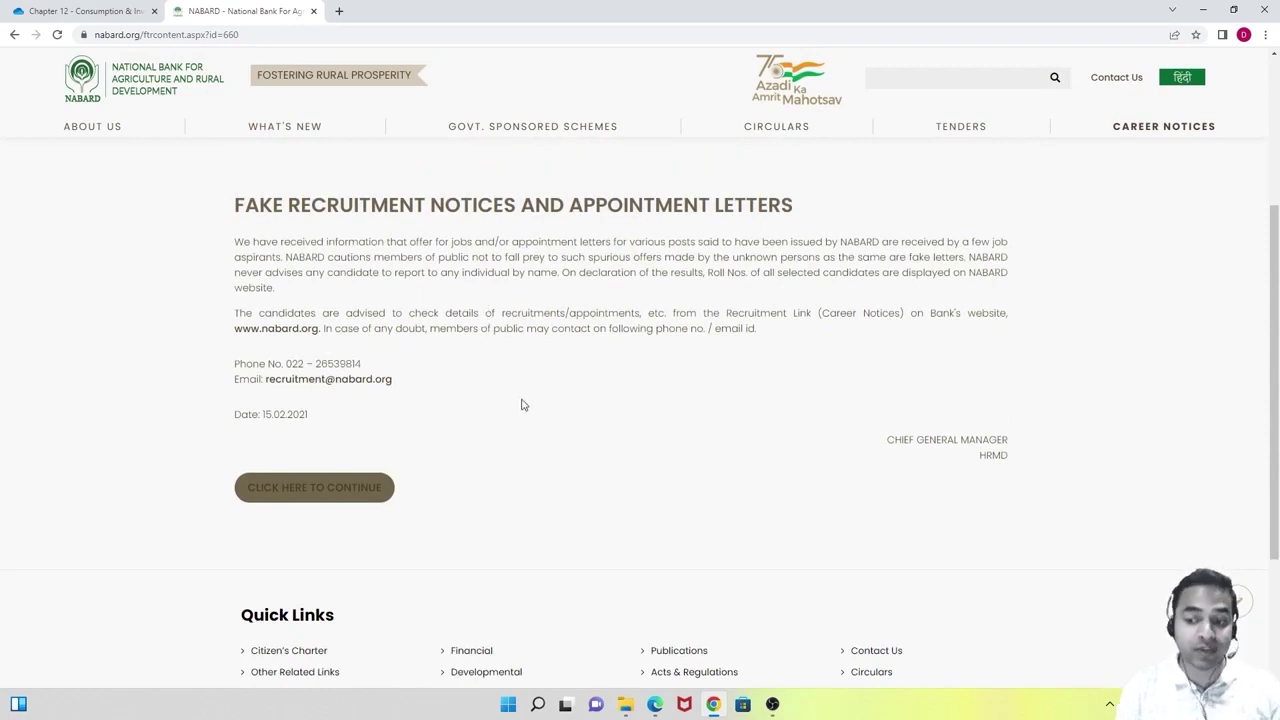
pyautogui.click(330, 500)
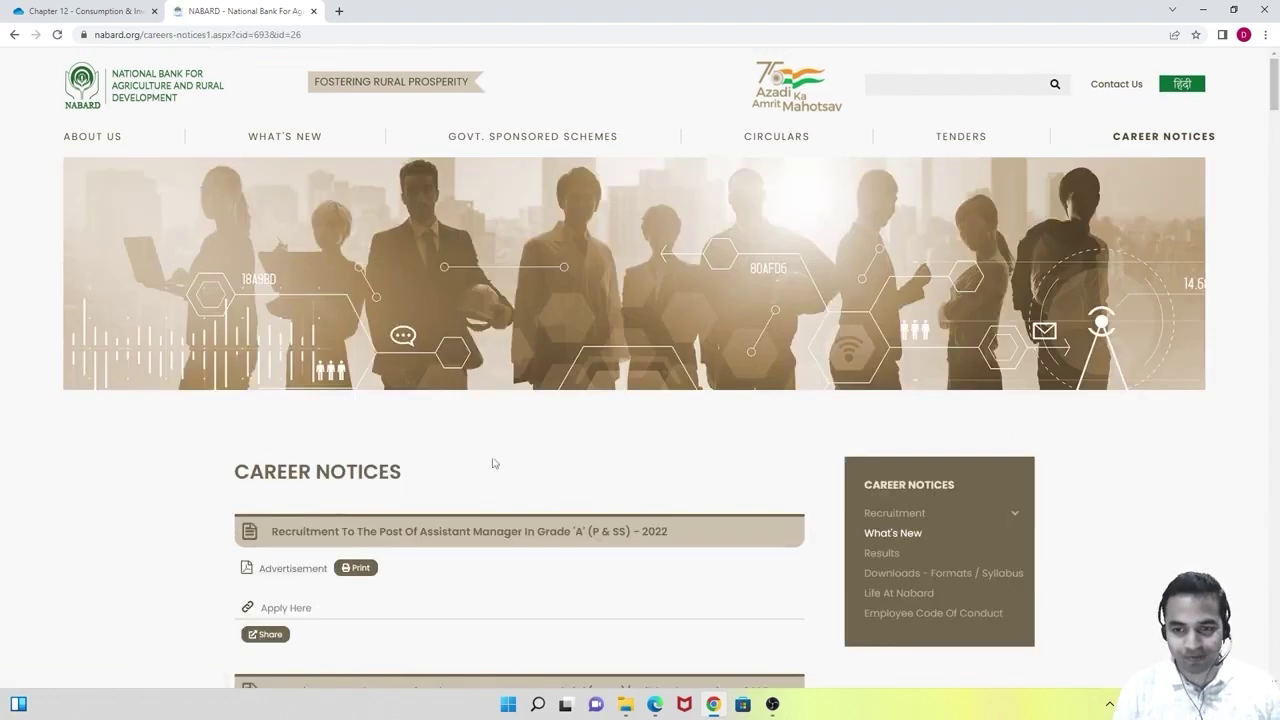
pyautogui.scroll(-3, 494, 461)
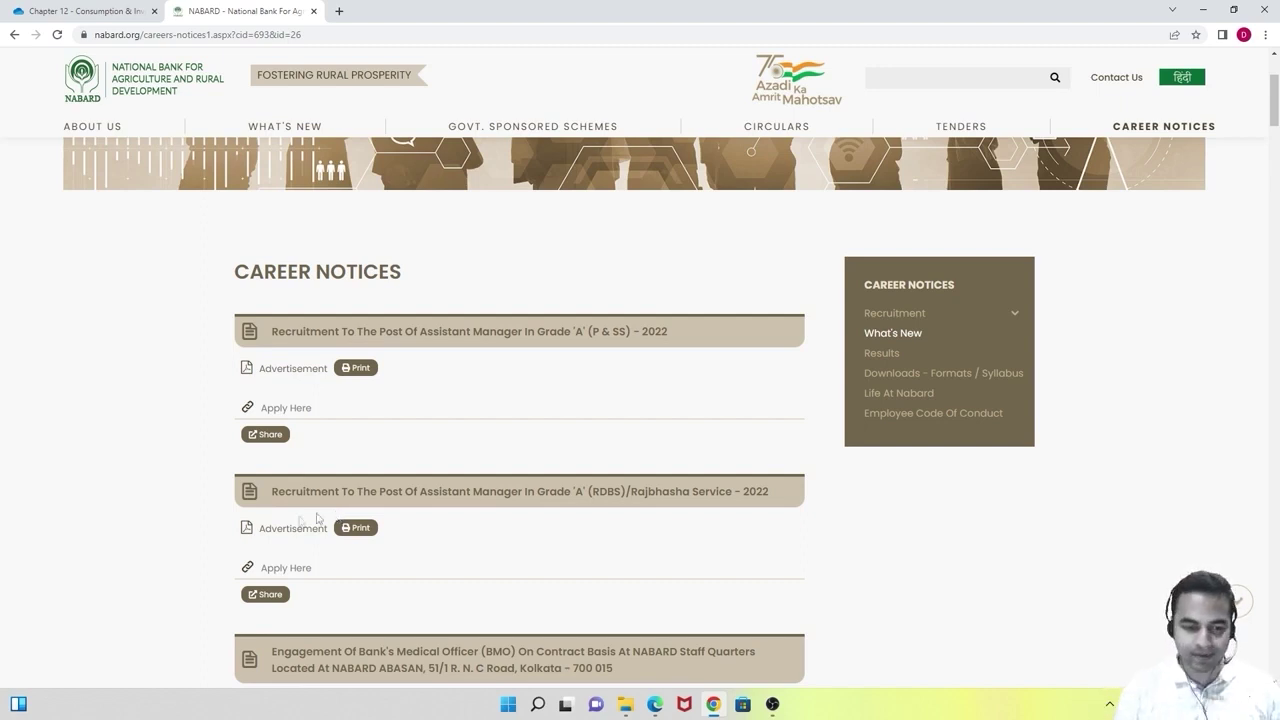
pyautogui.click(287, 570)
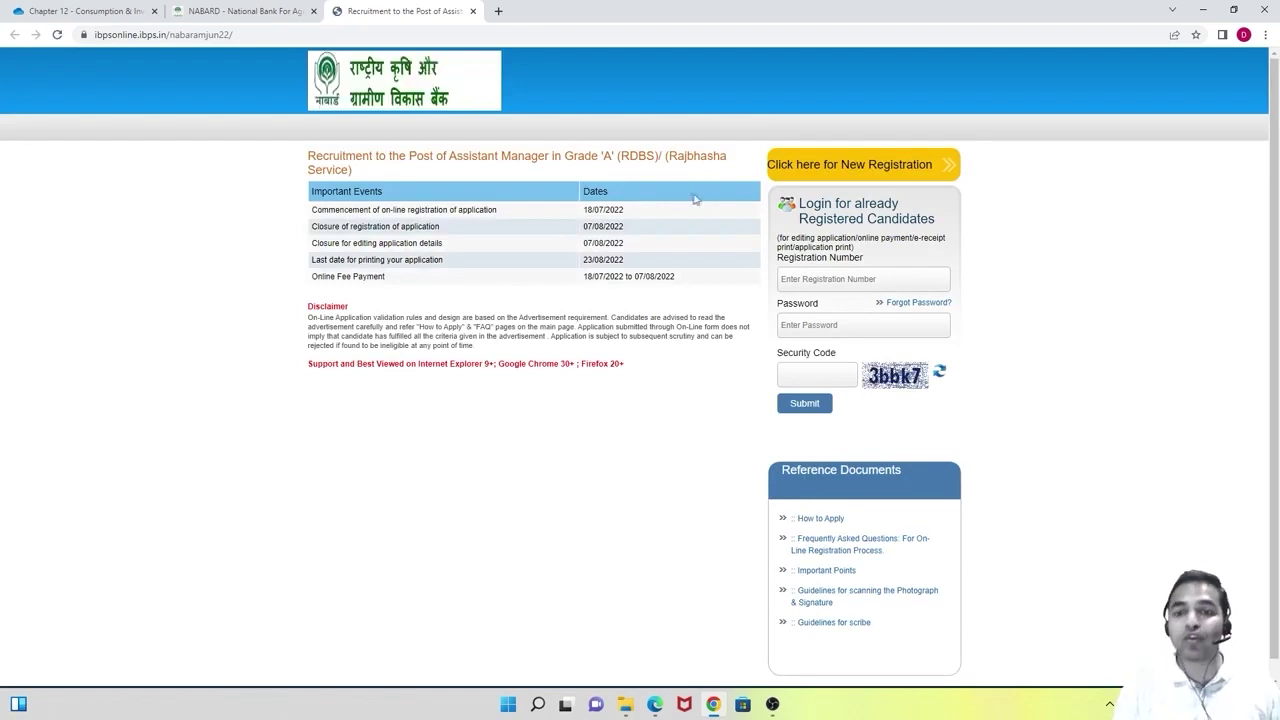
# Start a new registration to bring up the blank Basic Info form.
pyautogui.click(873, 172)
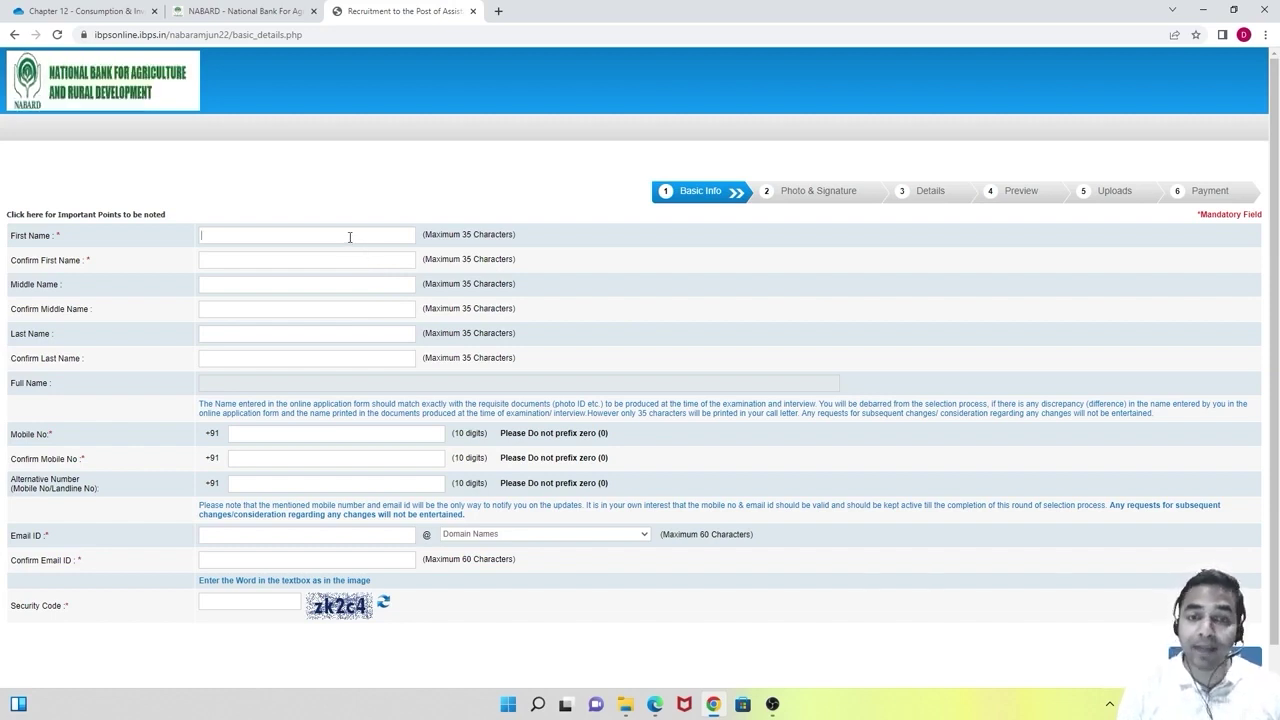
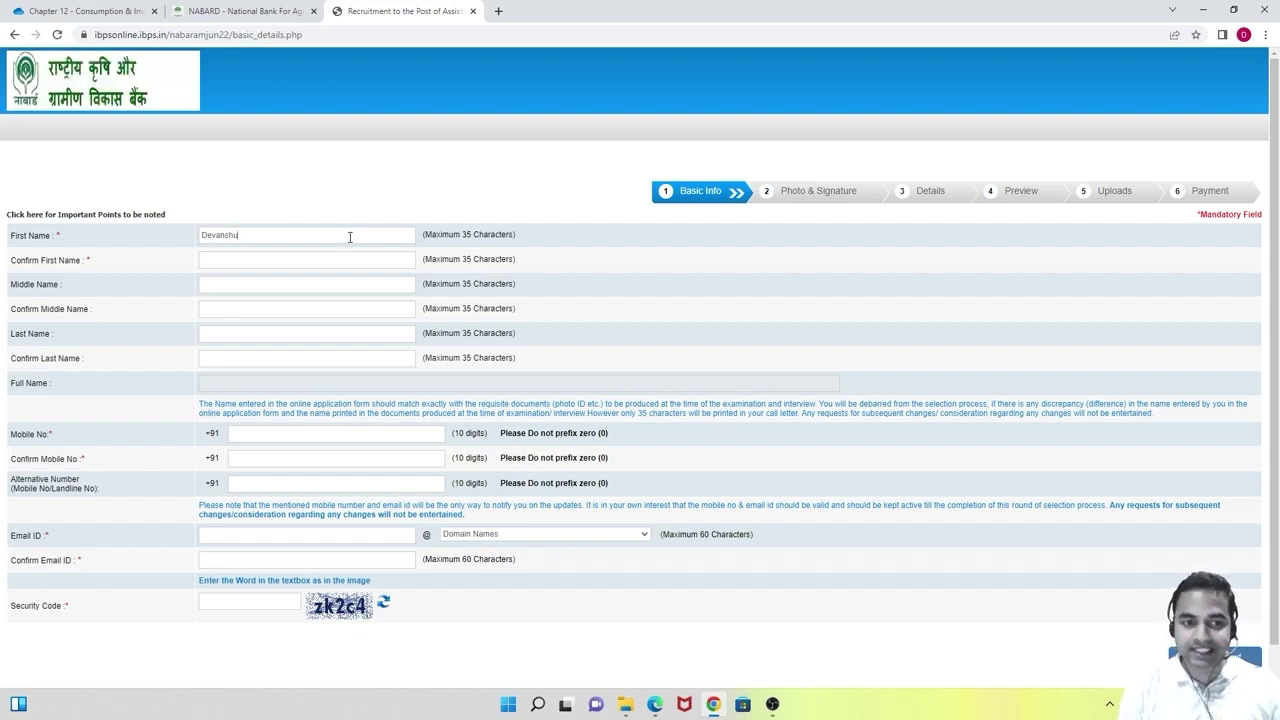
# Enter the applicant's first name, confirm it, and enter the last name.
pyautogui.click(231, 262)
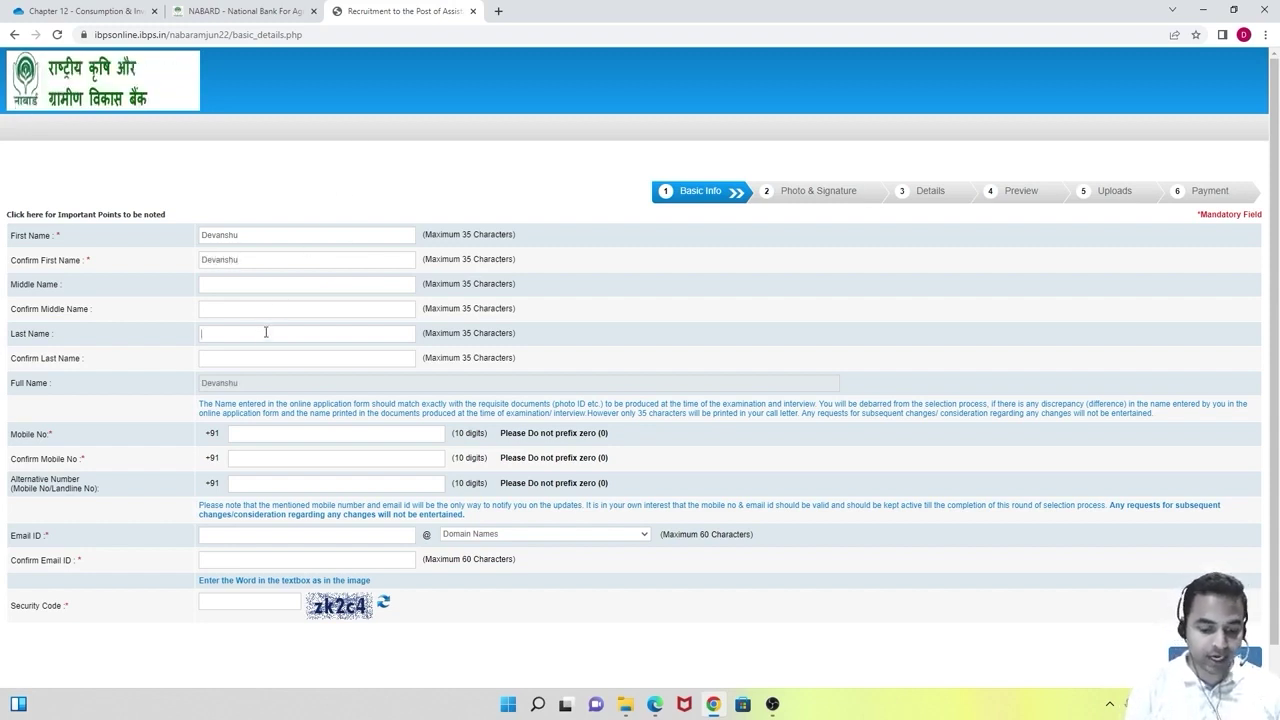
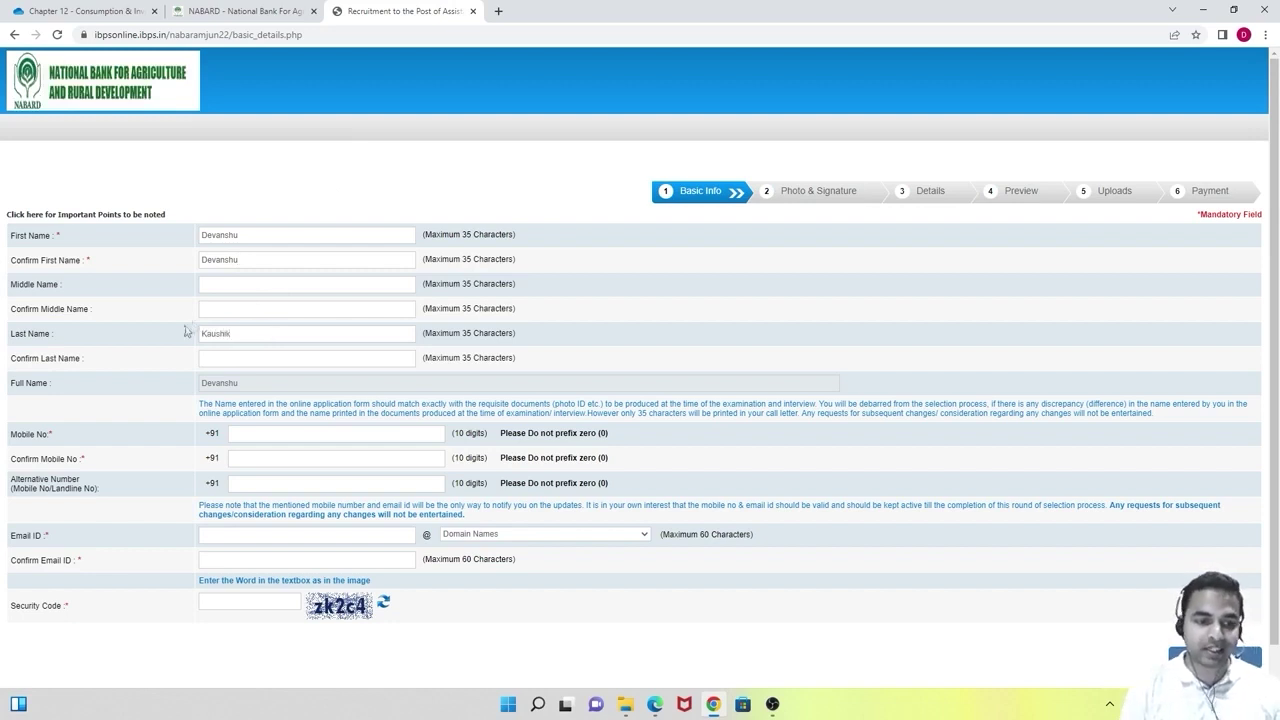
pyautogui.click(238, 360)
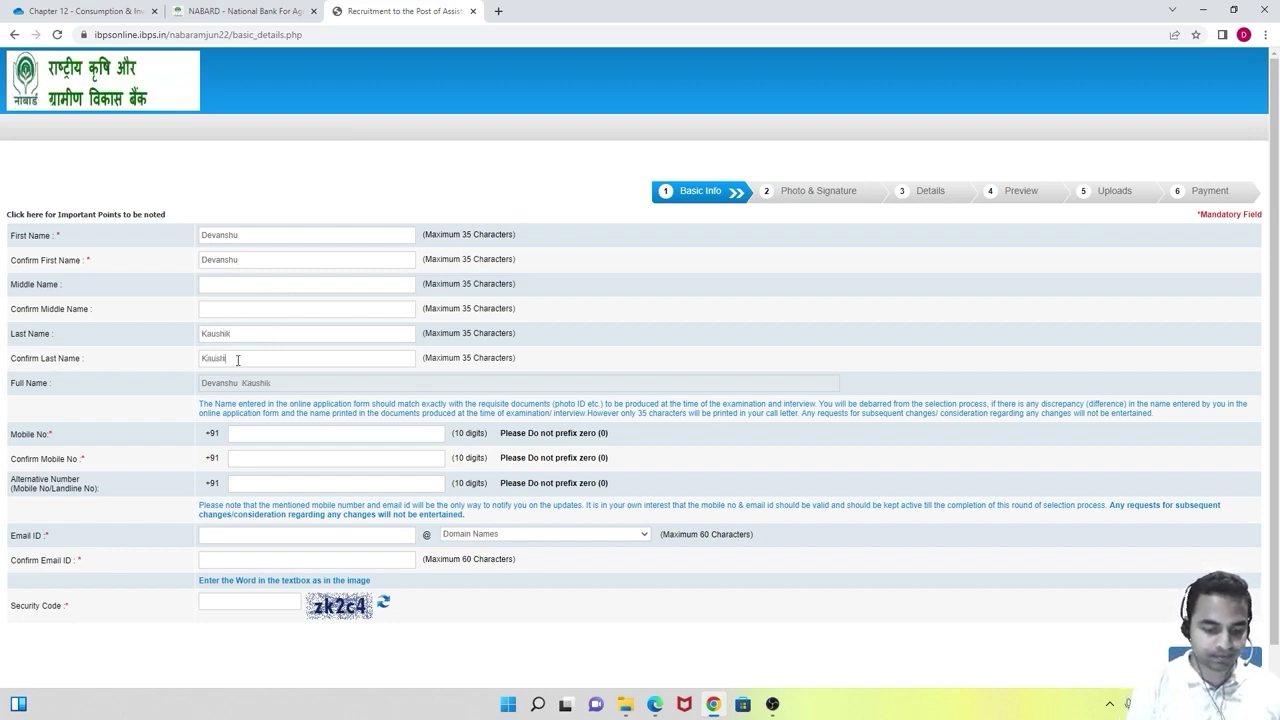
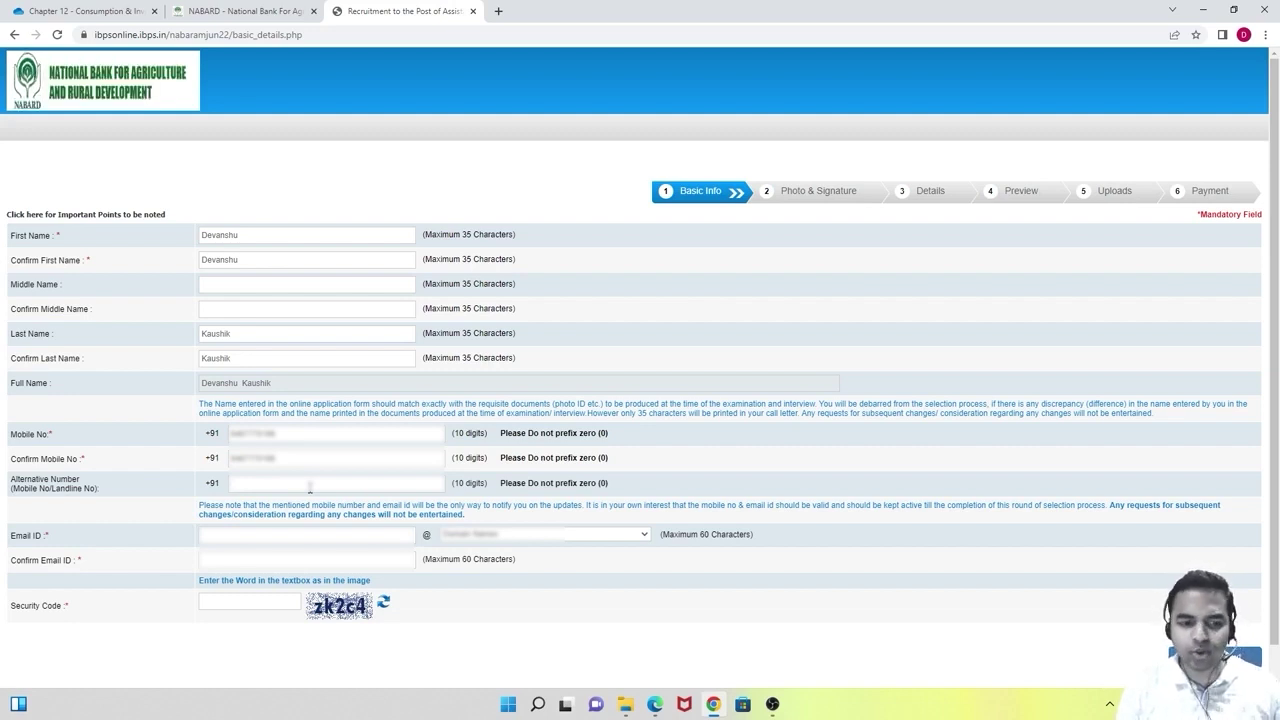
# Enter the applicant's mobile number details and begin the email ID.
pyautogui.write('**********')
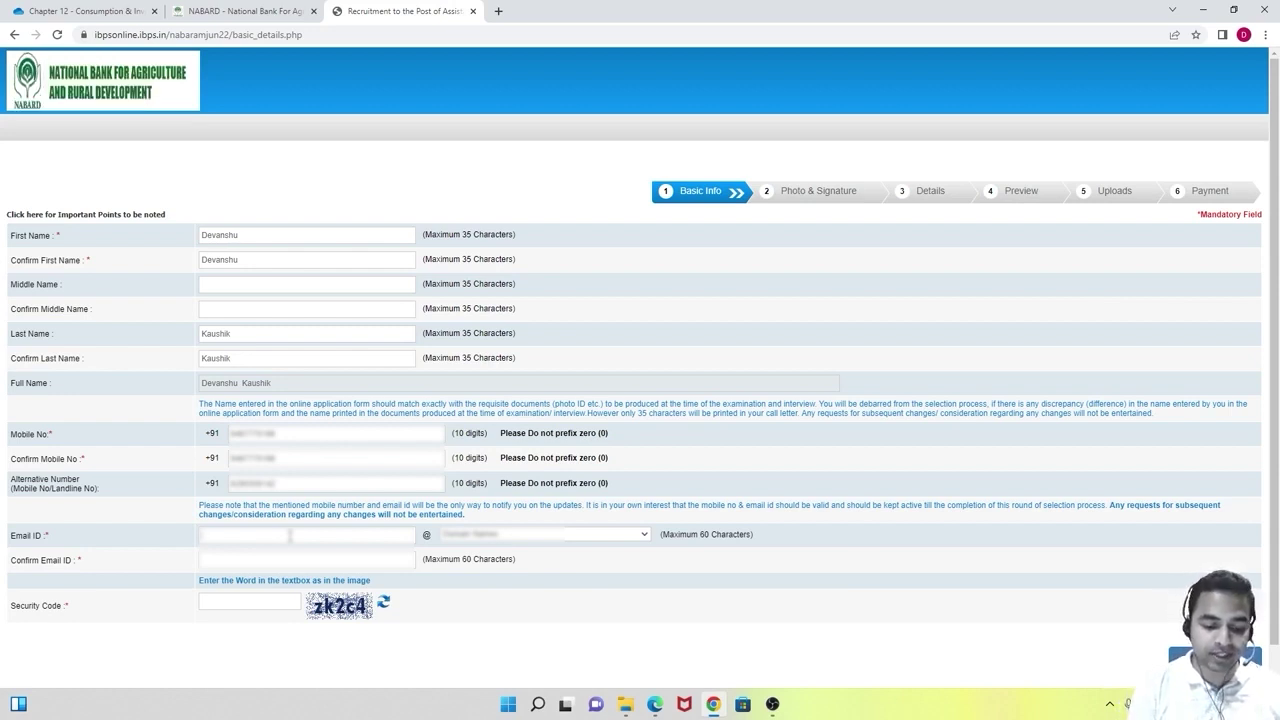
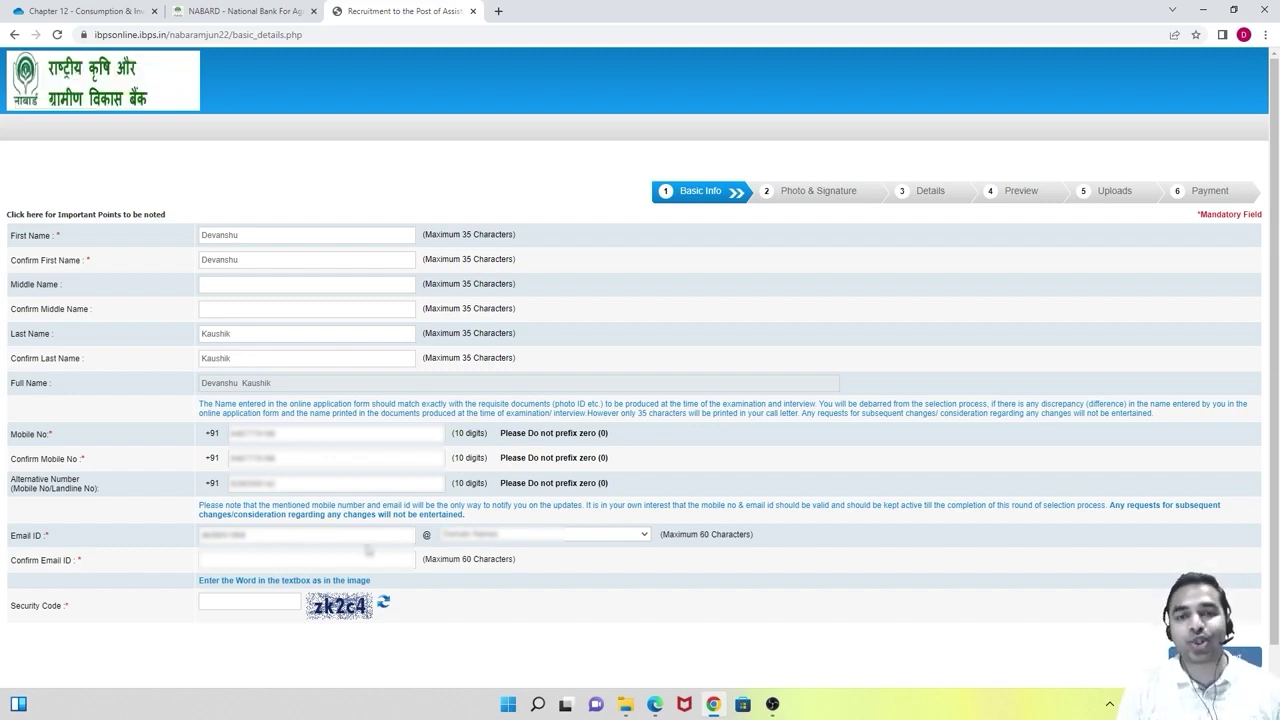
# Choose gmail.com as the email domain and fill in the matching confirmation email.
pyautogui.click(563, 537)
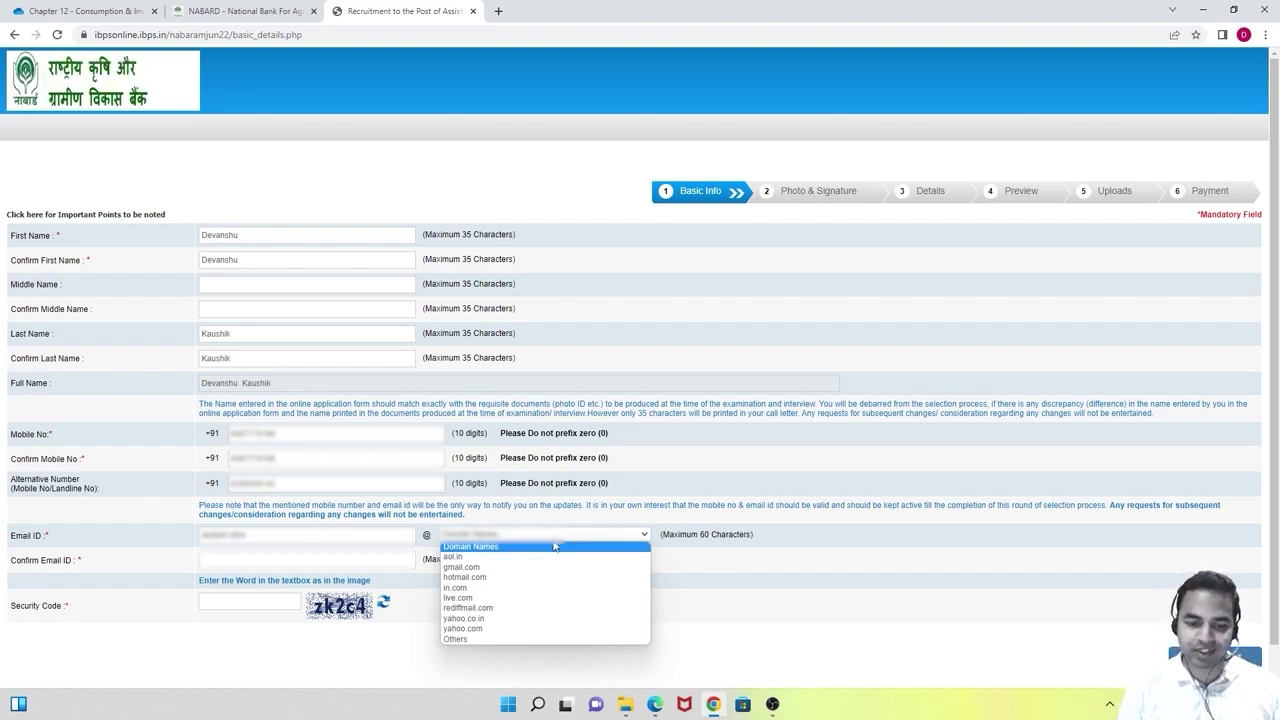
pyautogui.press('Down')
pyautogui.press('Down')
pyautogui.press('Return')
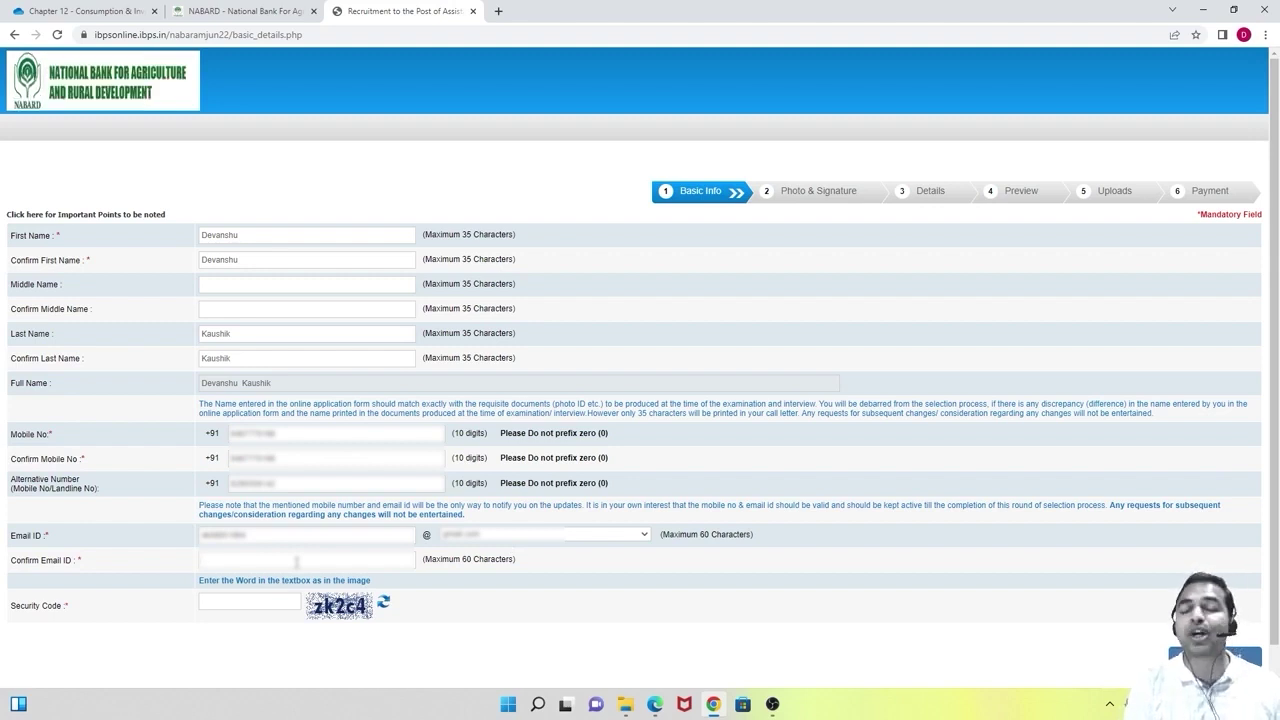
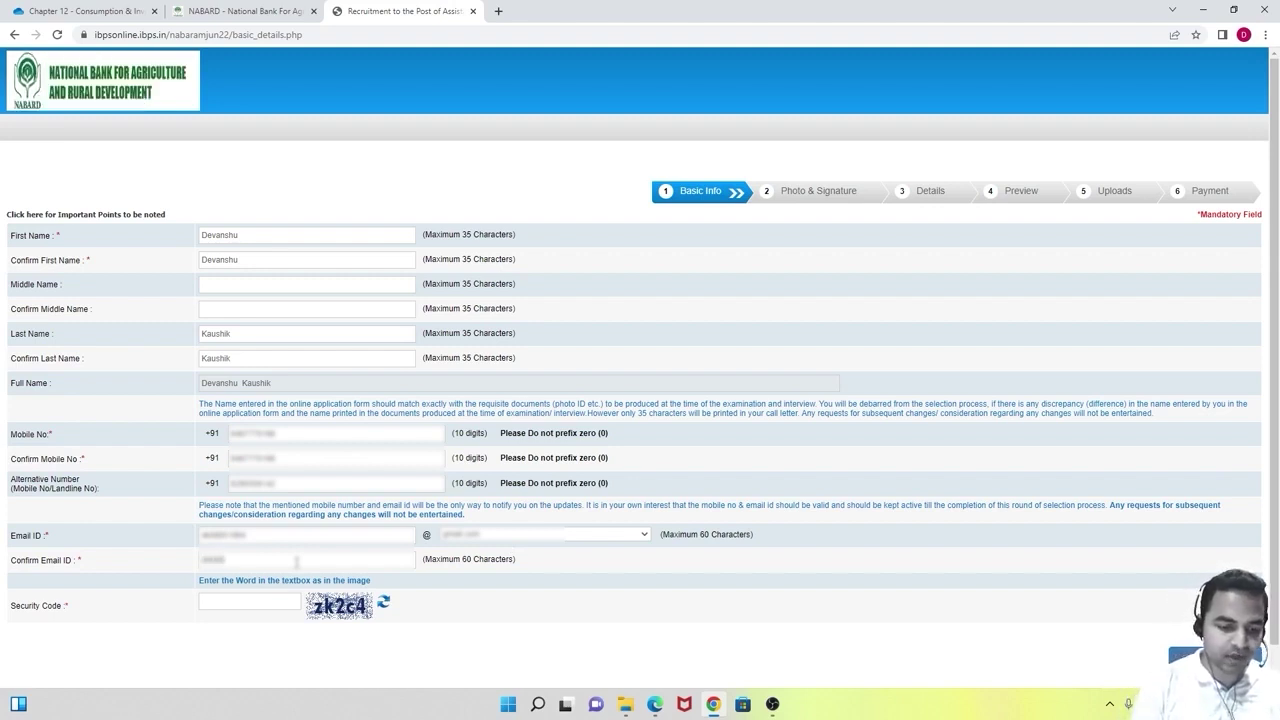
pyautogui.hotkey('ctrl', 'v')
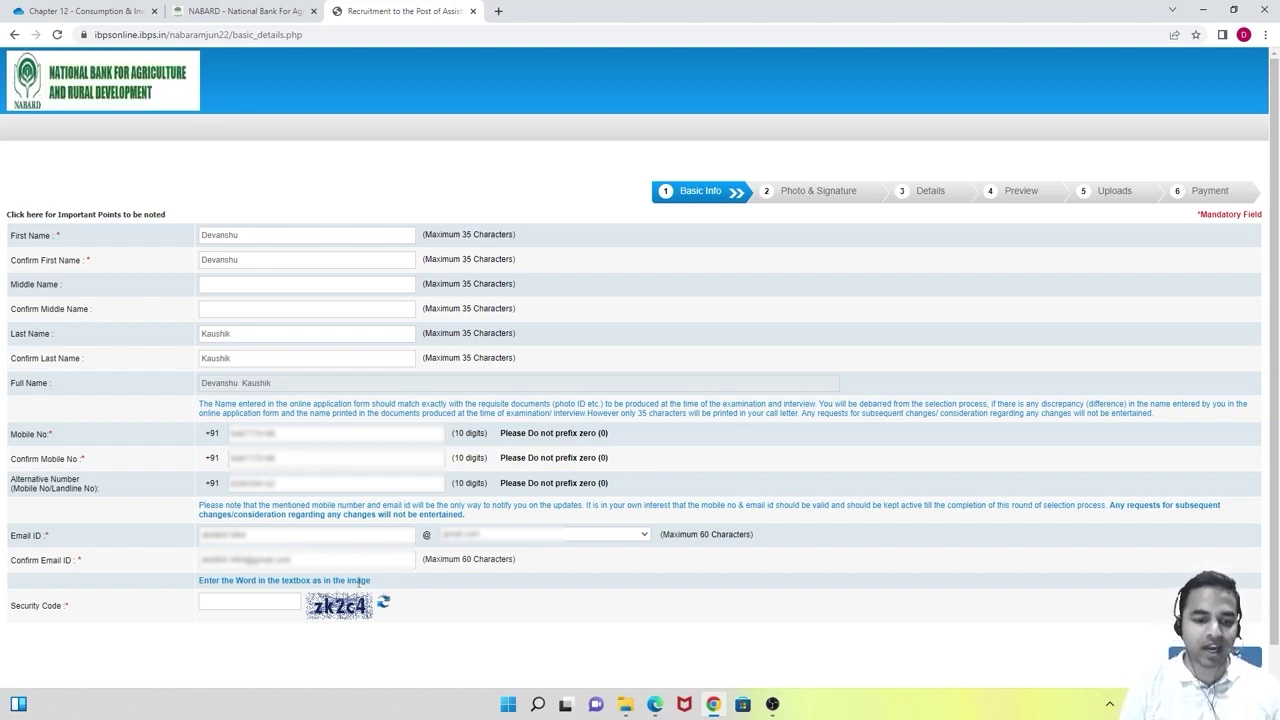
# Enter the captcha security code and submit the basic details.
pyautogui.click(262, 604)
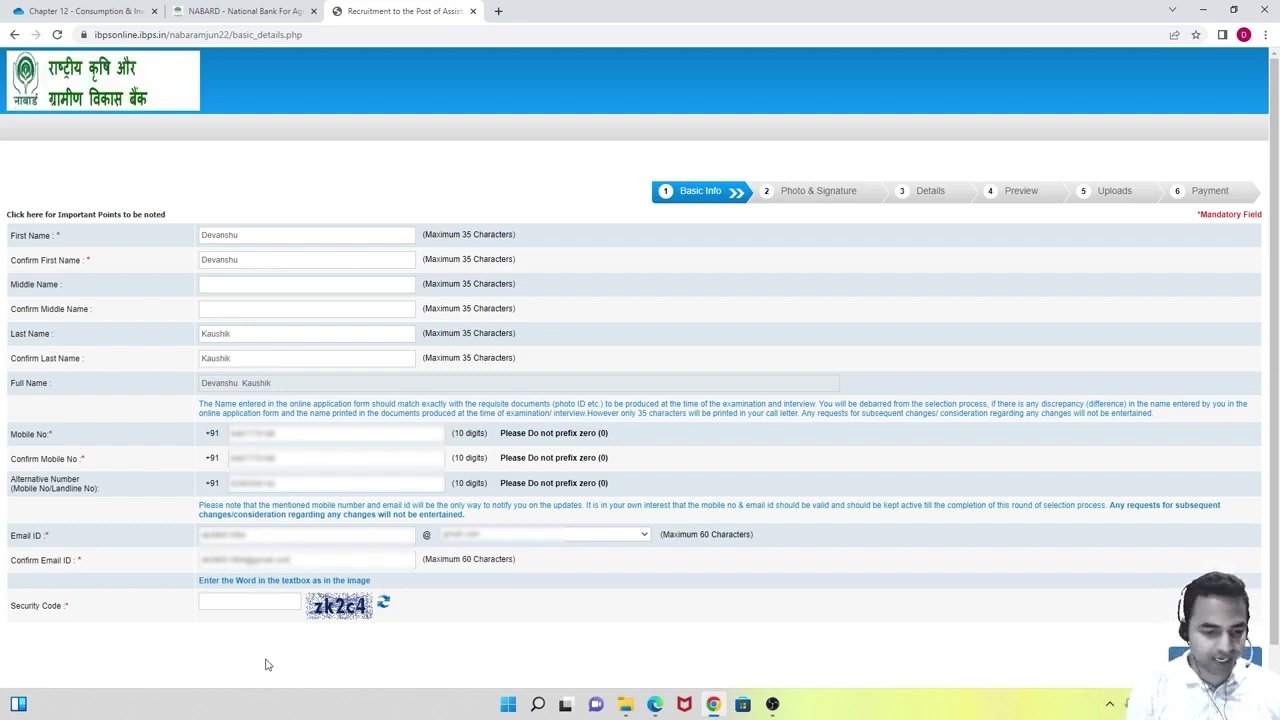
pyautogui.write('z')
pyautogui.write('k')
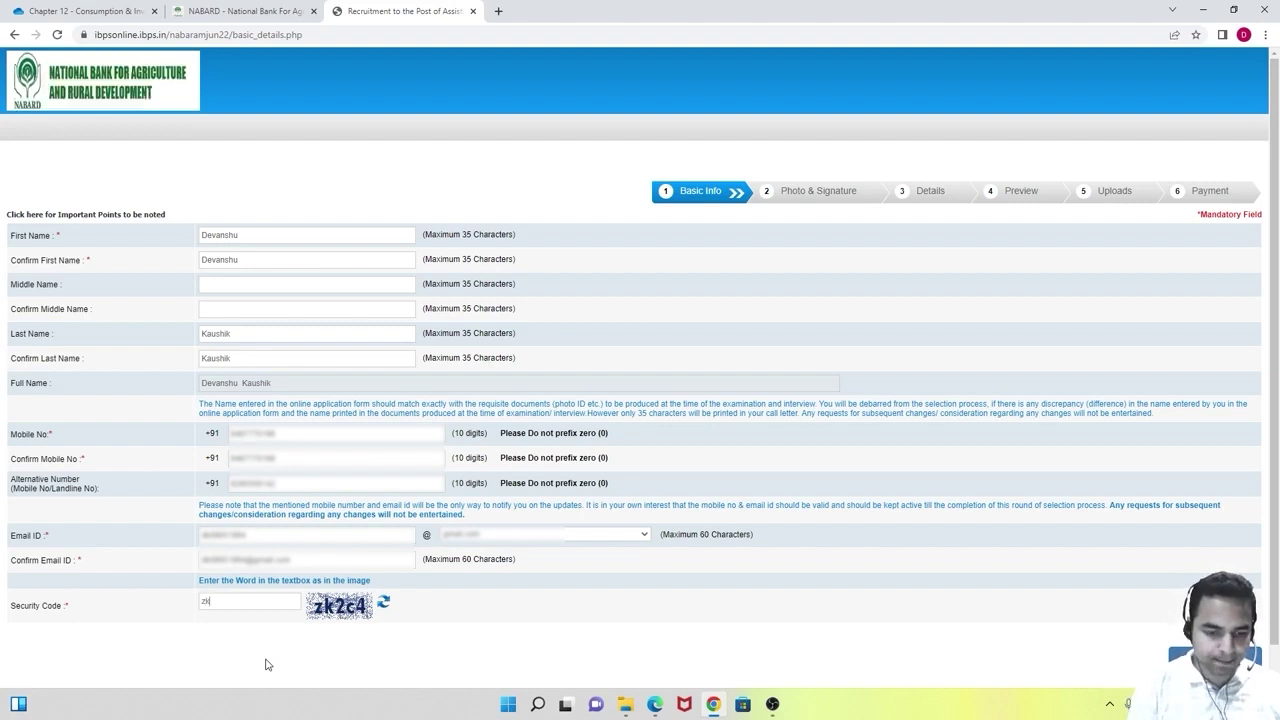
pyautogui.write('2c4')
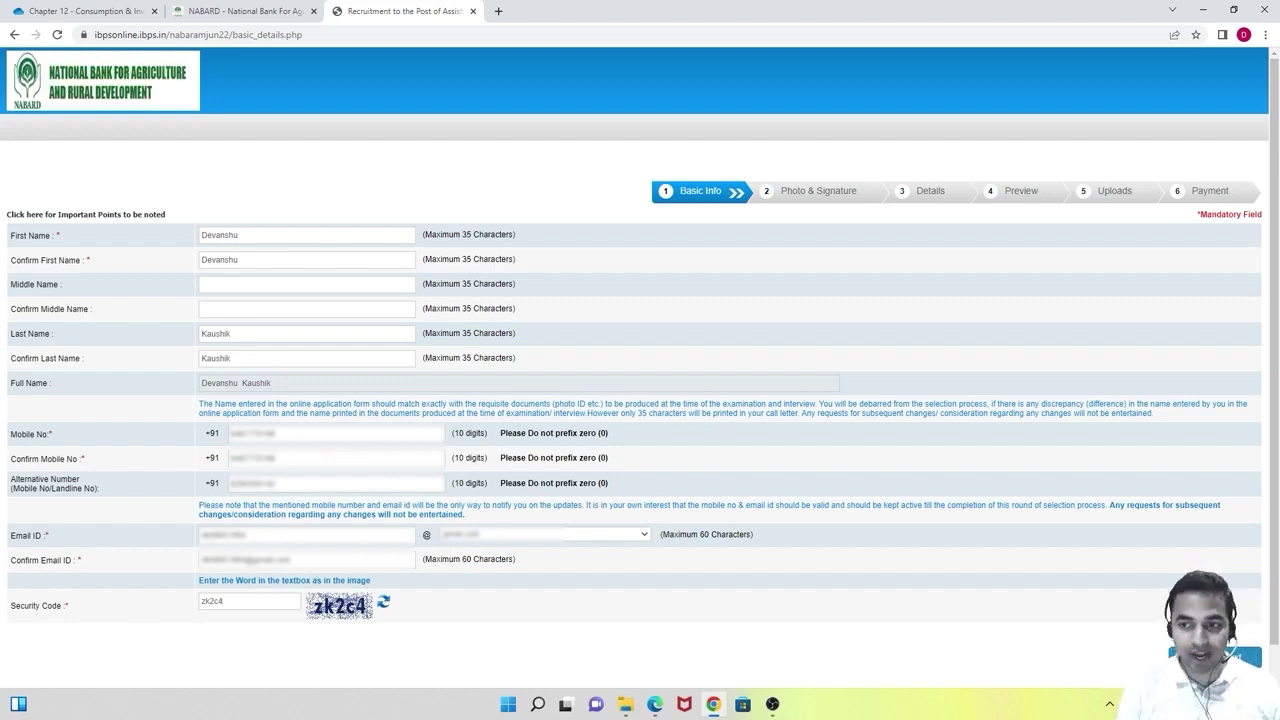
pyautogui.press('Return')
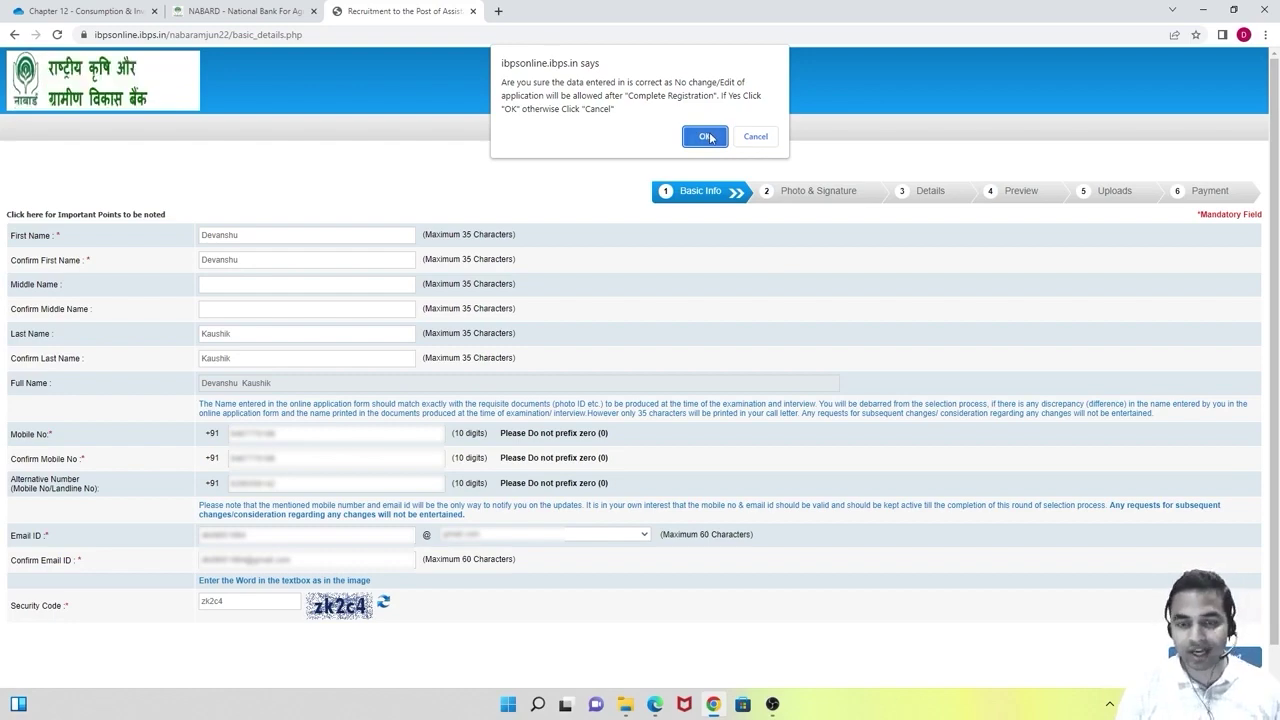
# Accept the confirmation prompt to save the basic details.
pyautogui.click(709, 137)
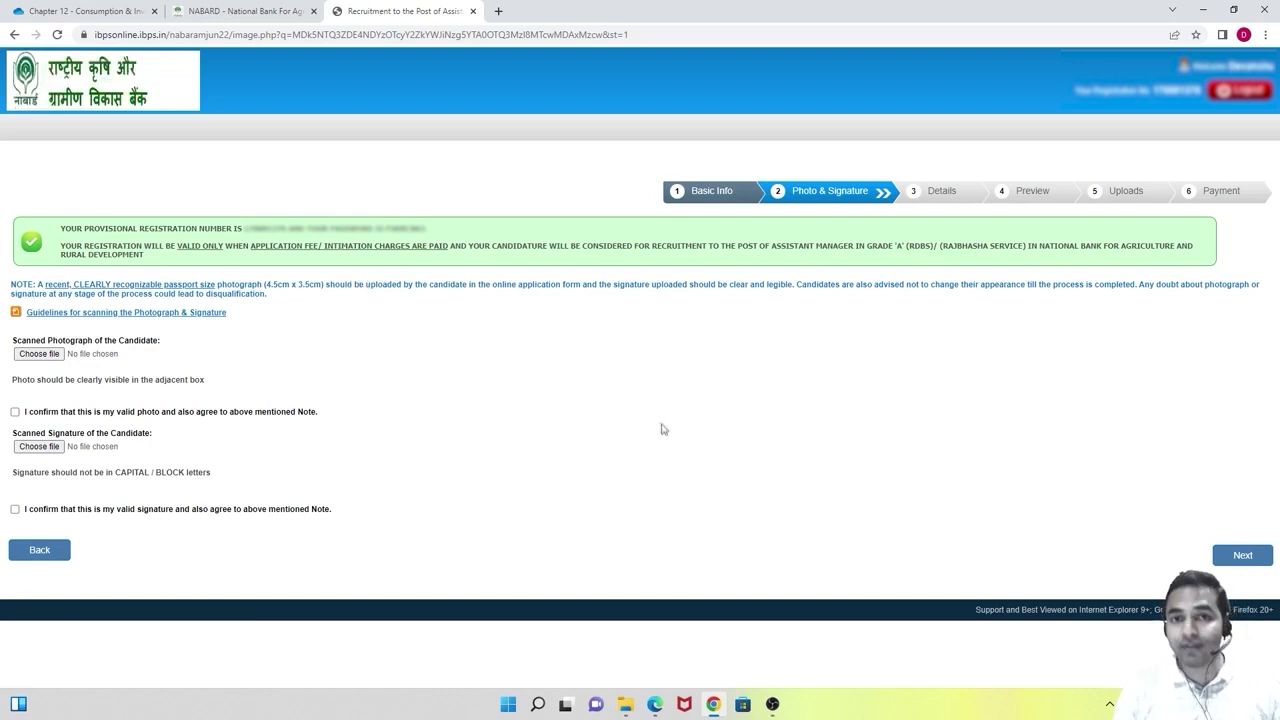
# In the notification PDF, mark the page 20 handwritten declaration text and reach page 21.
pyautogui.click(654, 704)
pyautogui.scroll(-2, 590, 350)
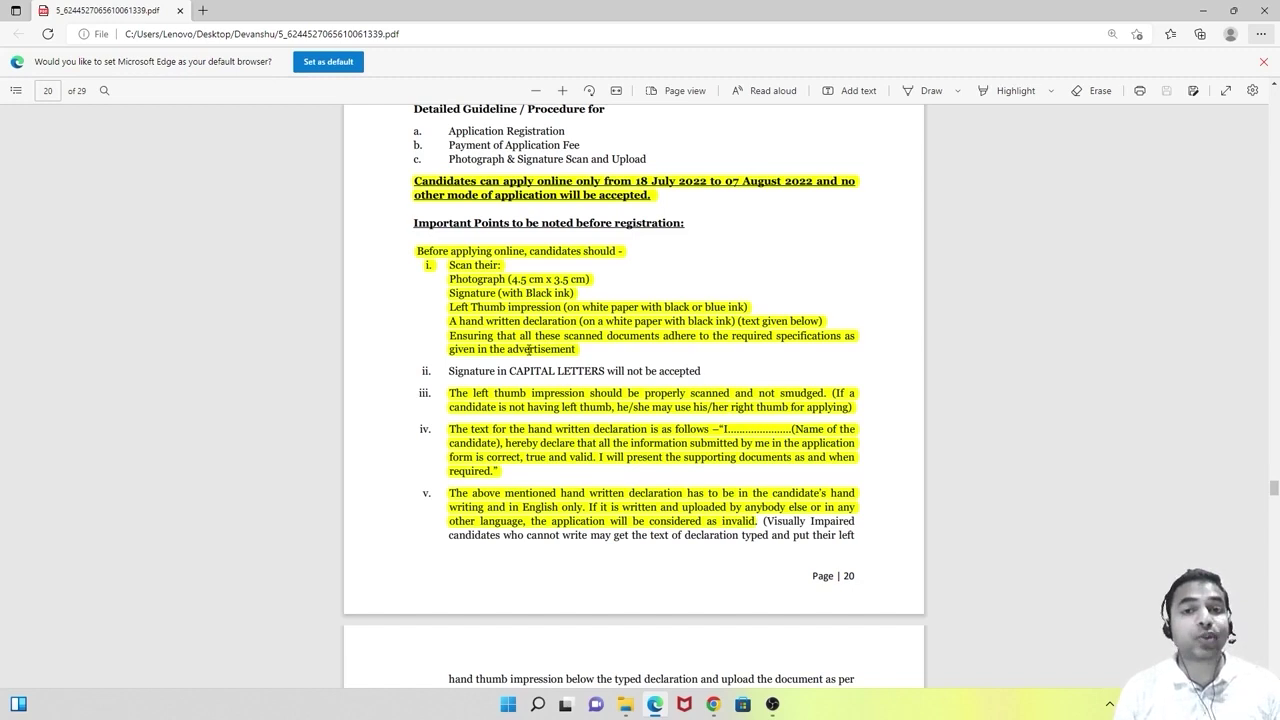
pyautogui.scroll(-2, 550, 370)
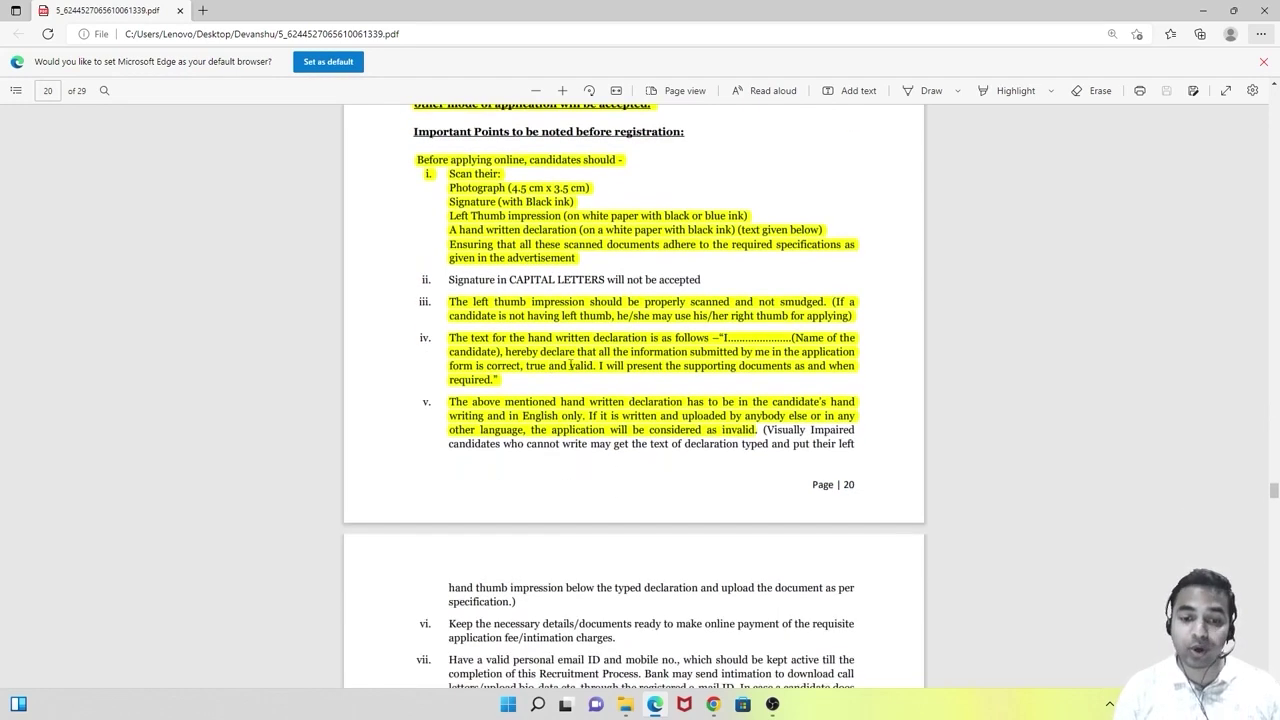
pyautogui.moveTo(712, 338); pyautogui.dragTo(557, 366)
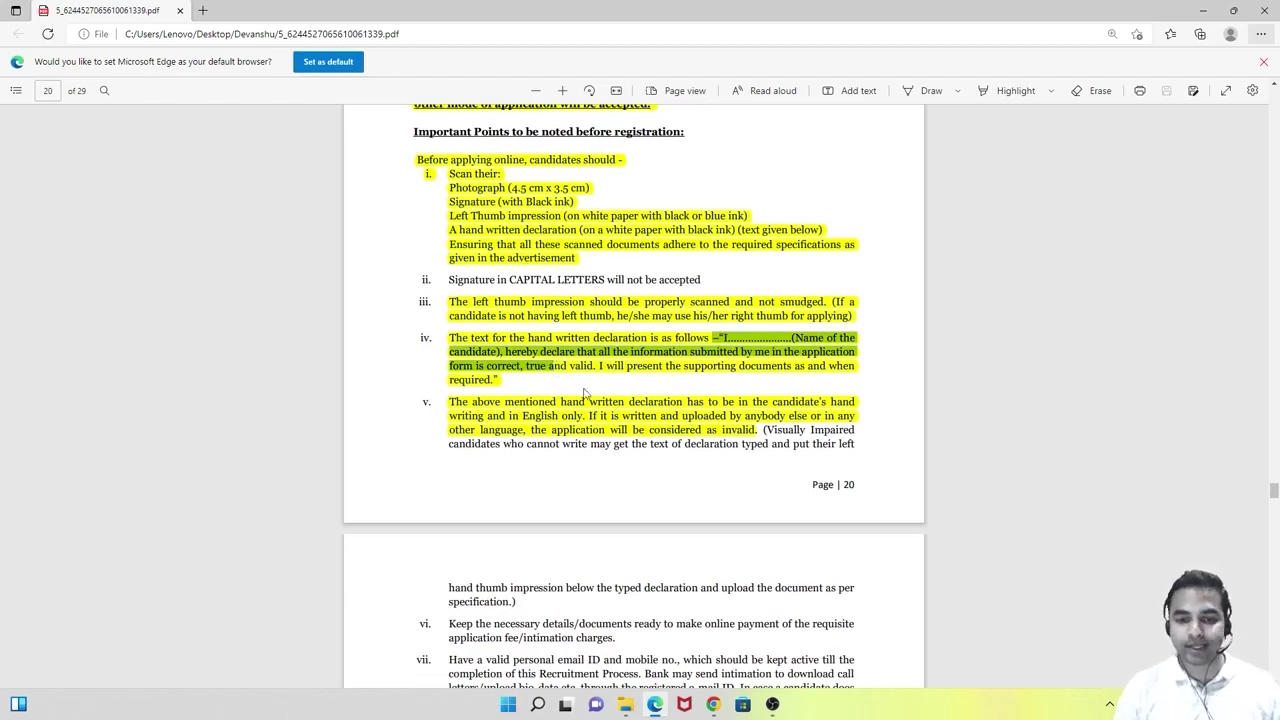
pyautogui.scroll(-3, 587, 395)
pyautogui.scroll(-15, 587, 395)
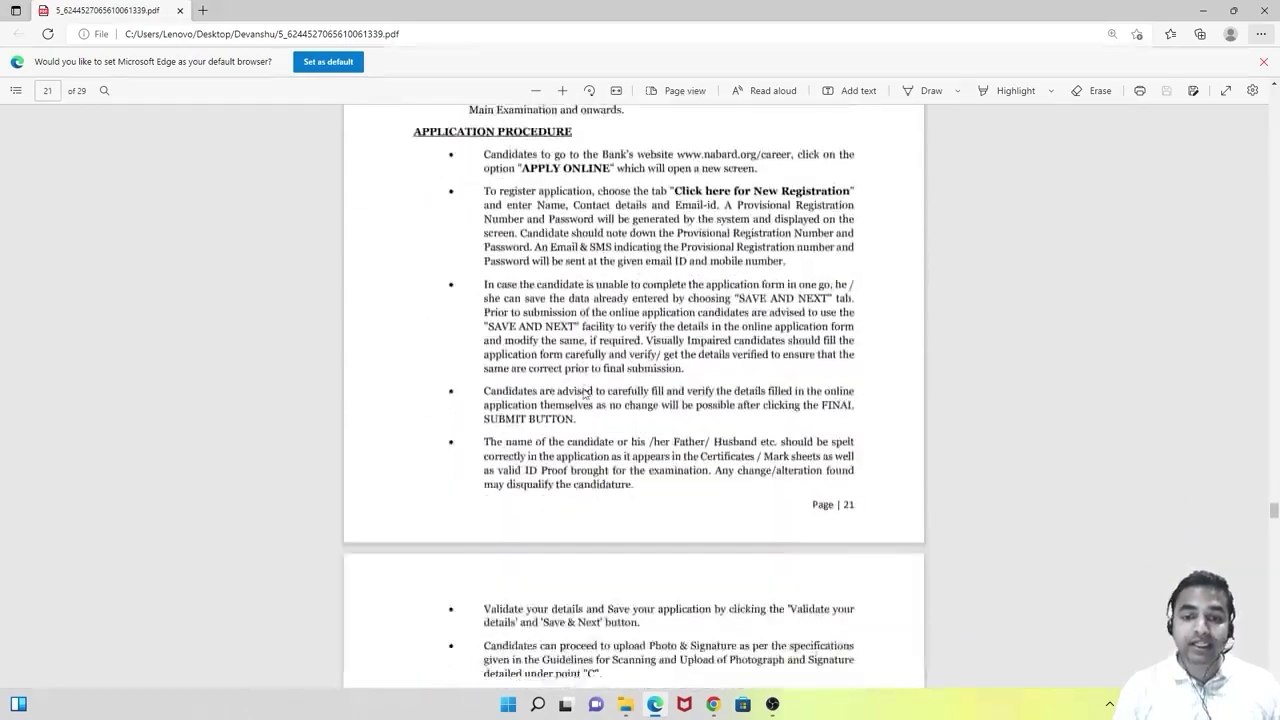
# Scroll the notification PDF to page 23's photo, signature, thumb and declaration specifications.
pyautogui.scroll(-5, 583, 386)
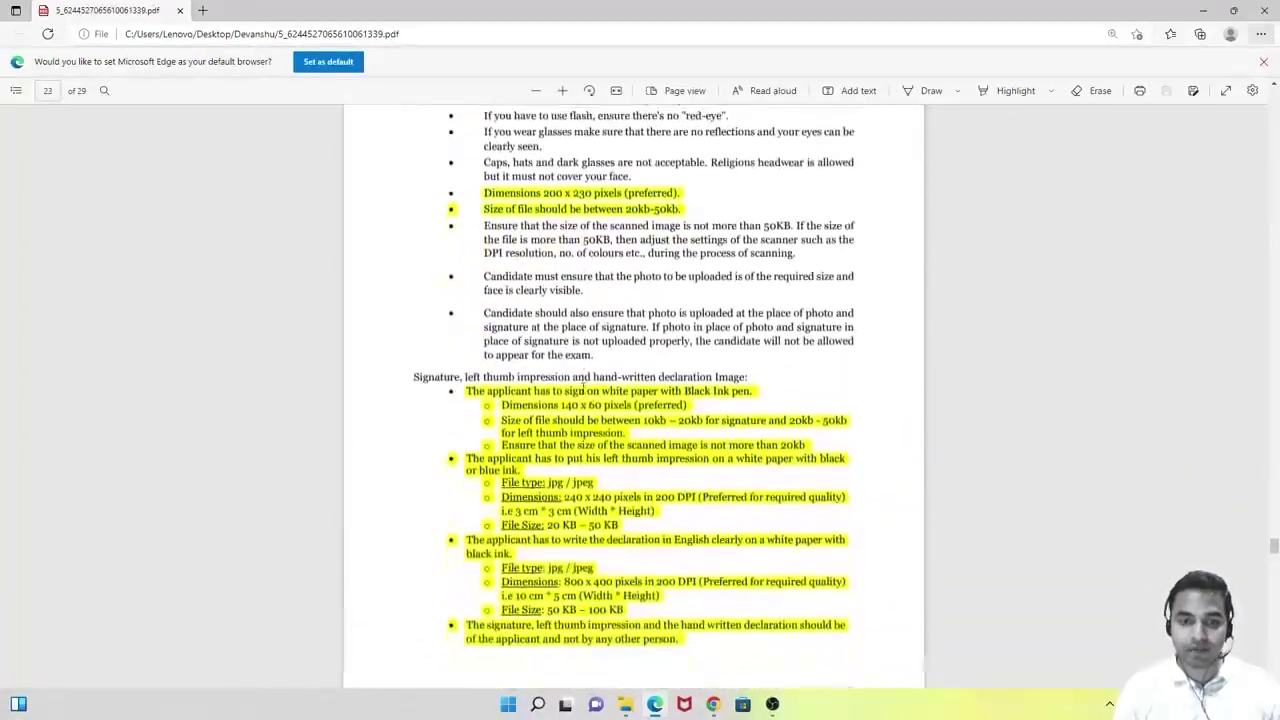
pyautogui.scroll(3, 560, 330)
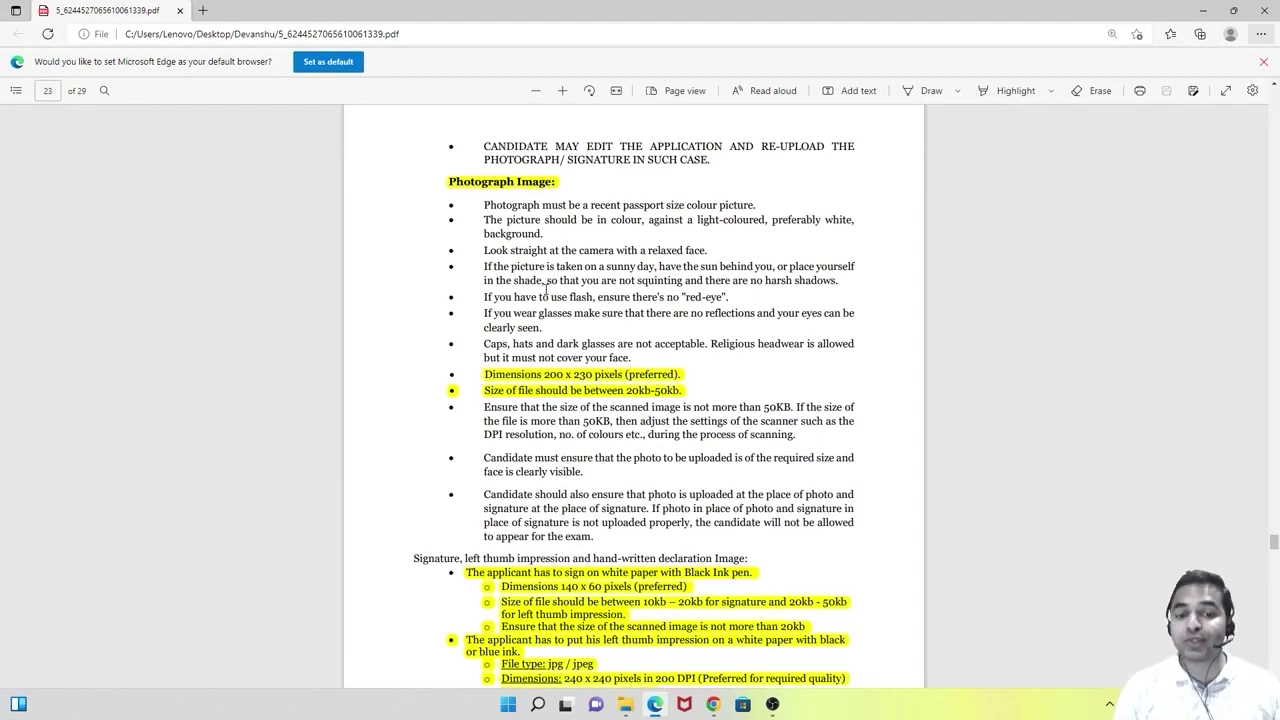
pyautogui.scroll(-1, 546, 285)
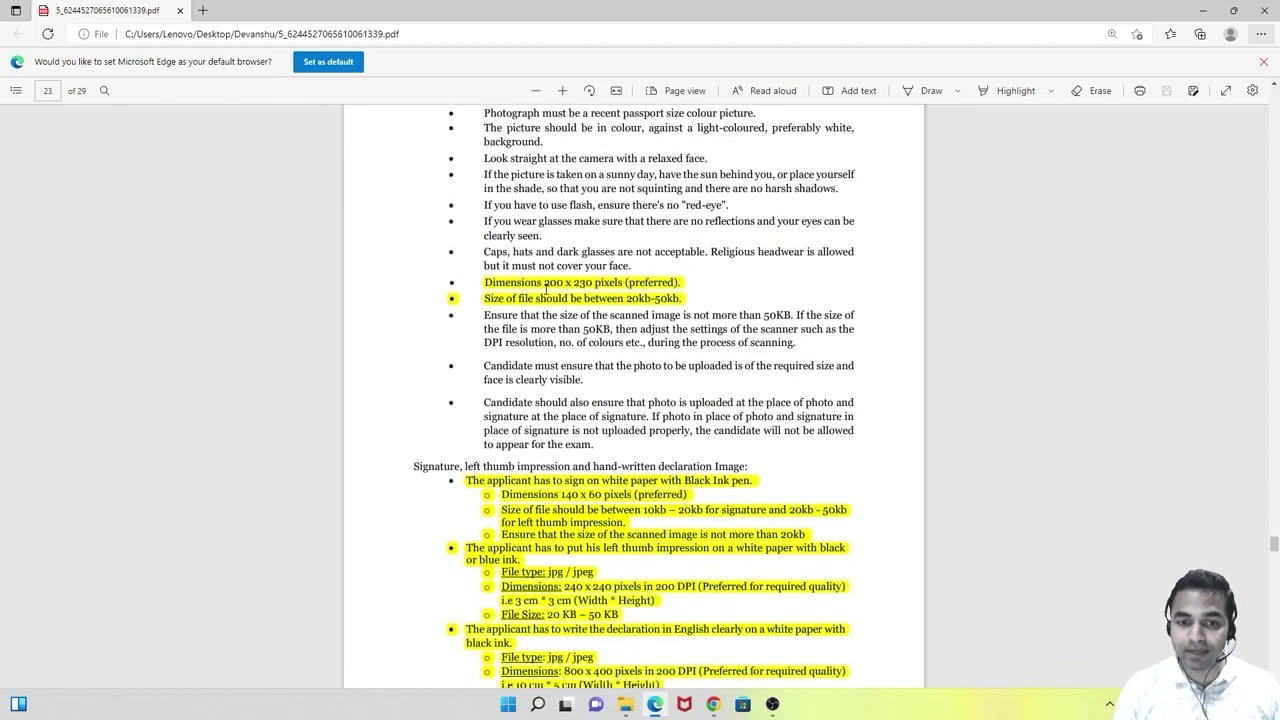
pyautogui.scroll(1, 546, 287)
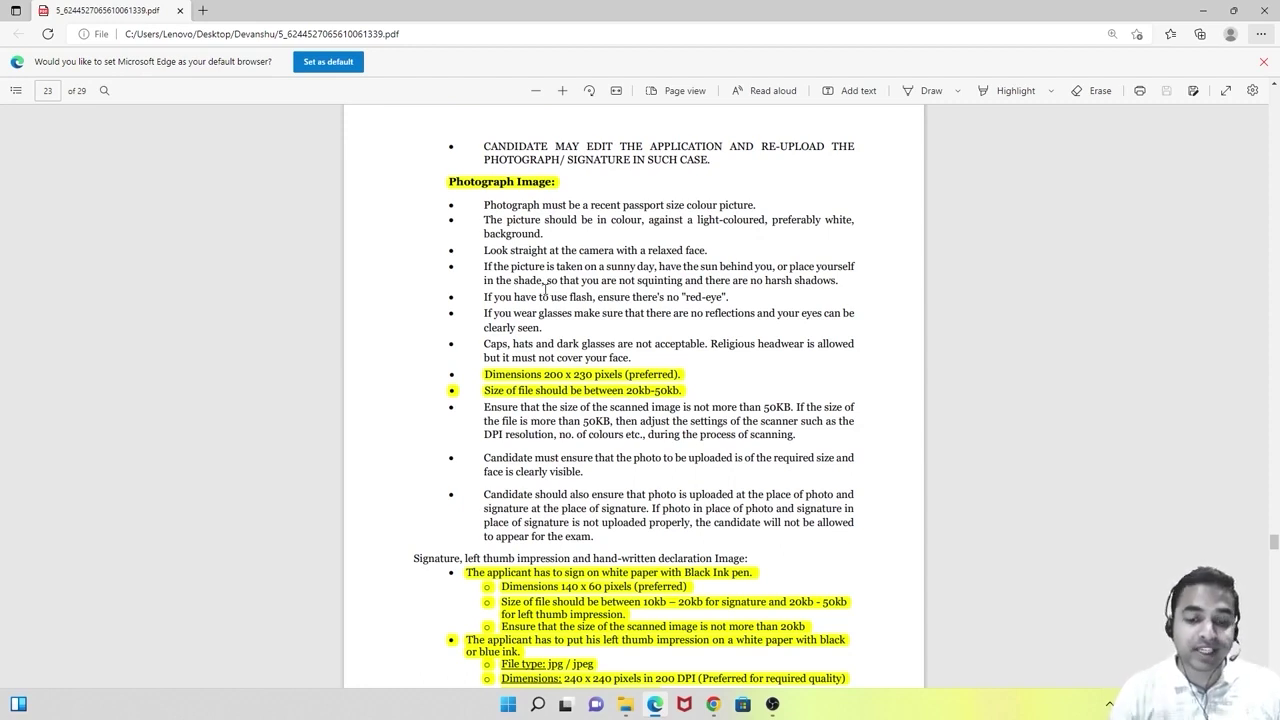
pyautogui.scroll(-3, 705, 390)
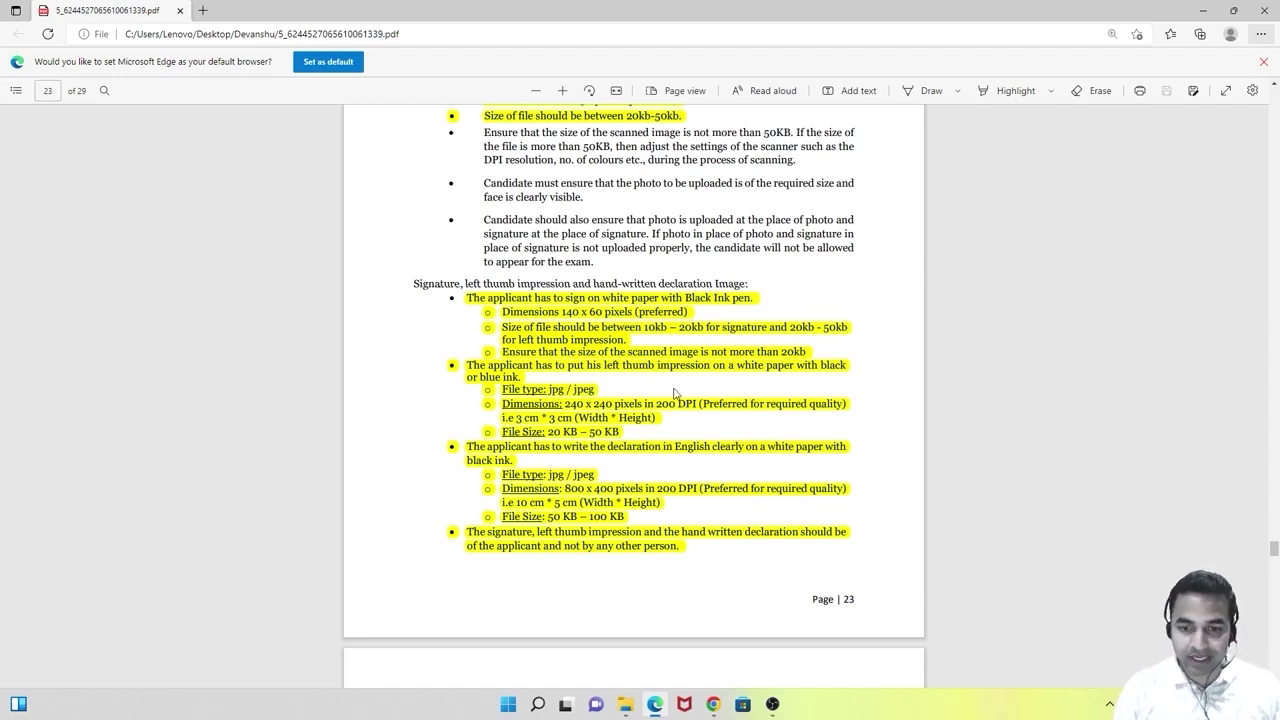
pyautogui.scroll(-2, 674, 392)
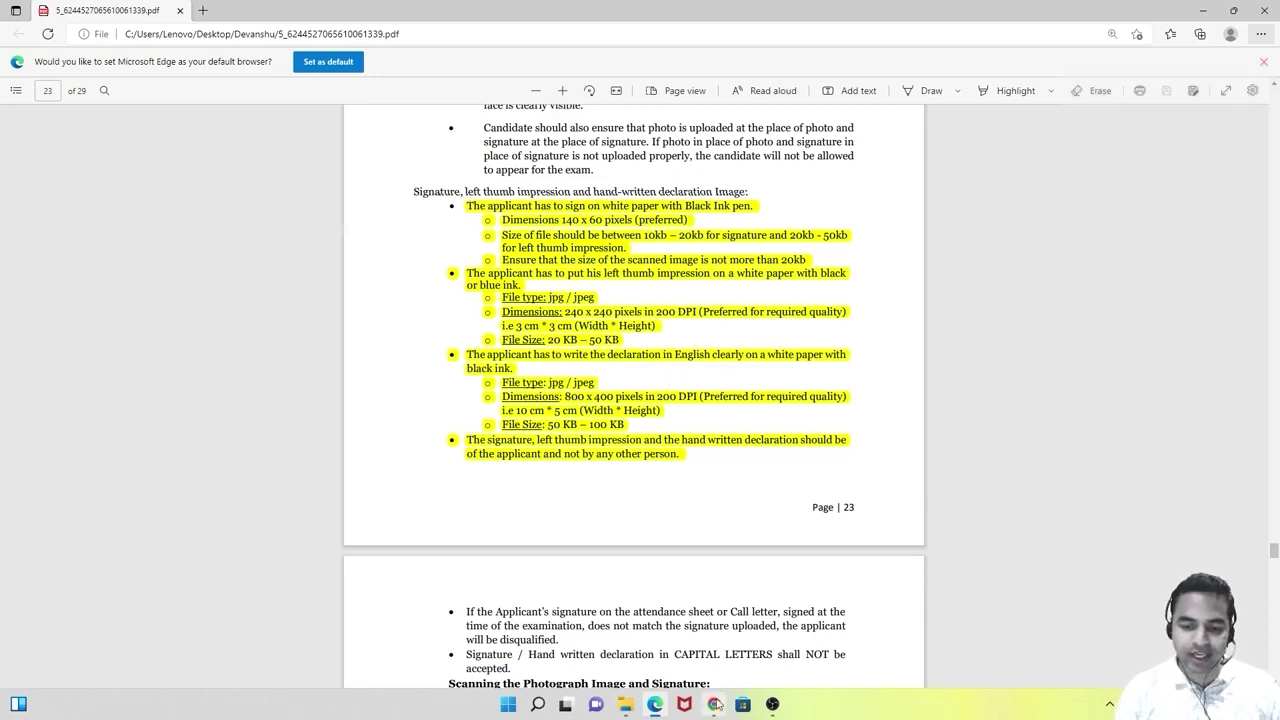
# Check the prepared image files, then return to Photo & Signature and browse for the photograph.
pyautogui.click(713, 704)
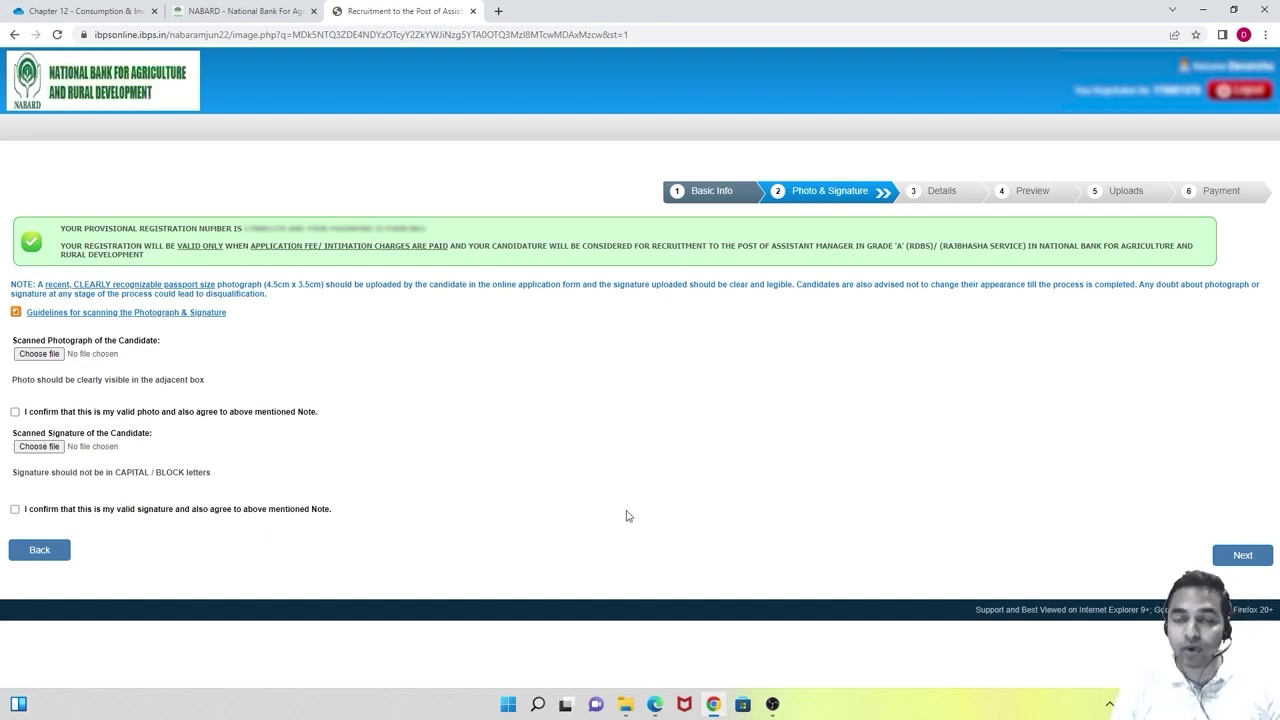
pyautogui.click(625, 704)
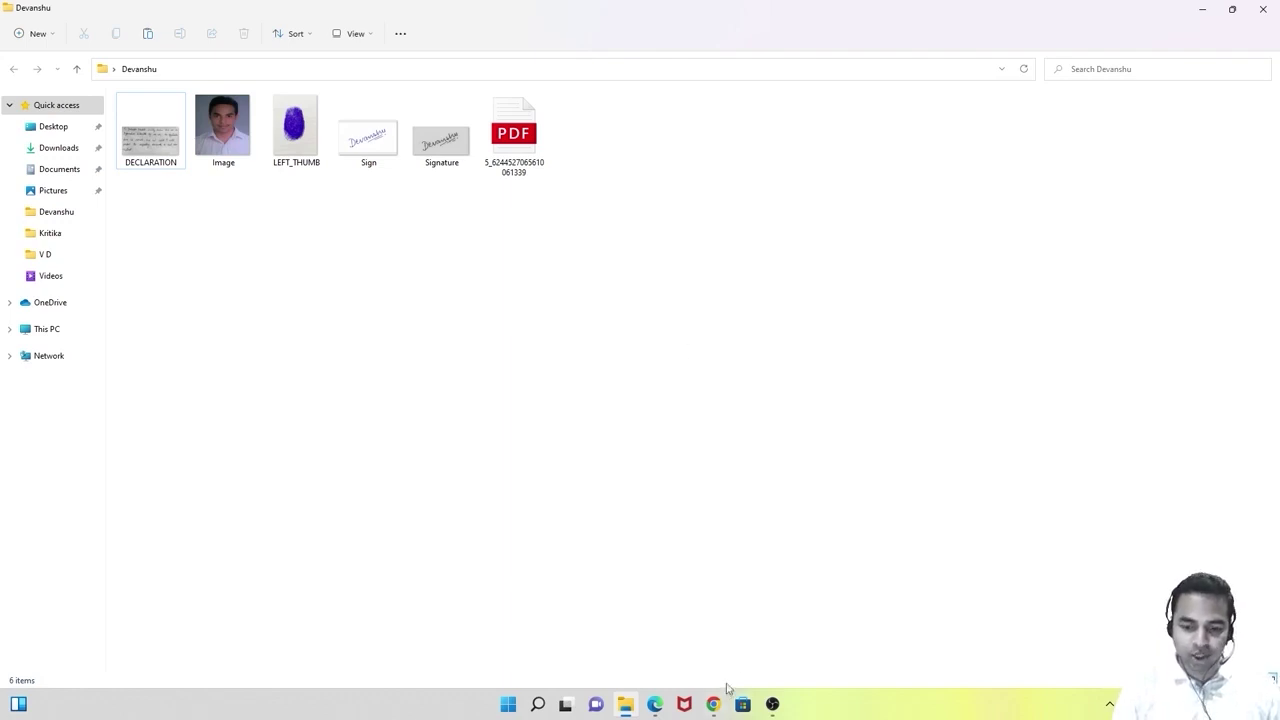
pyautogui.click(713, 704)
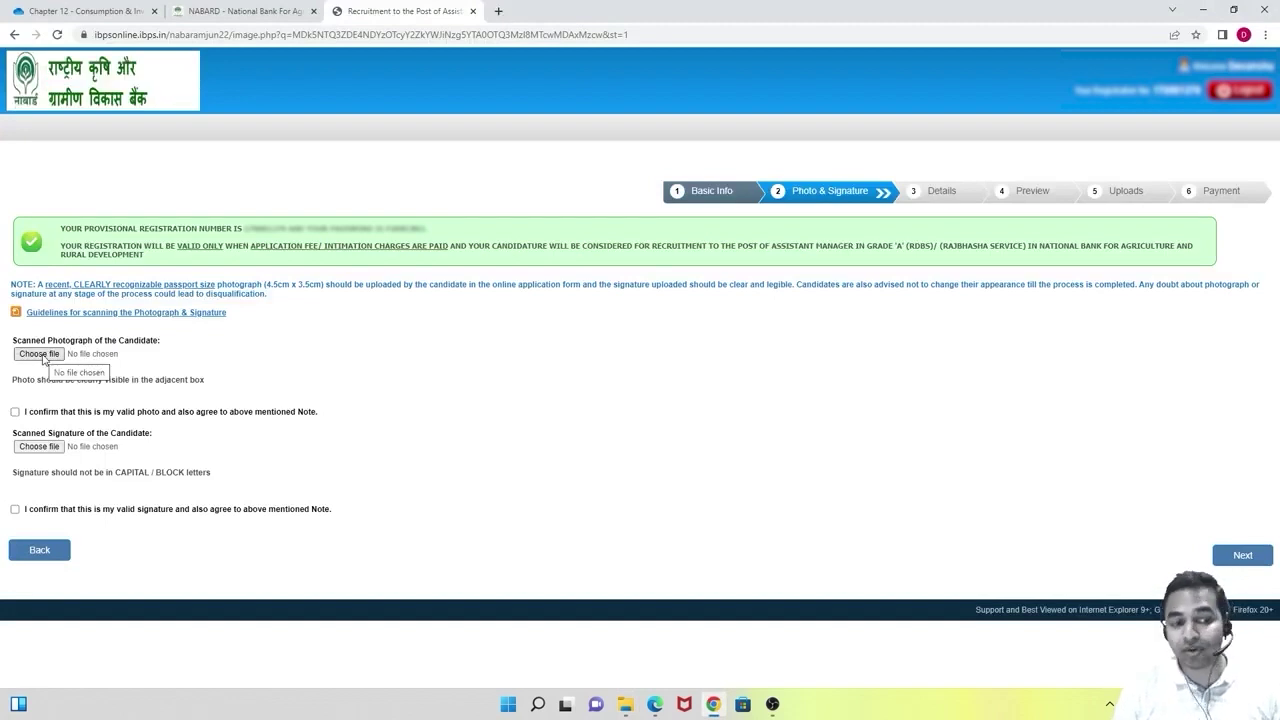
pyautogui.click(40, 355)
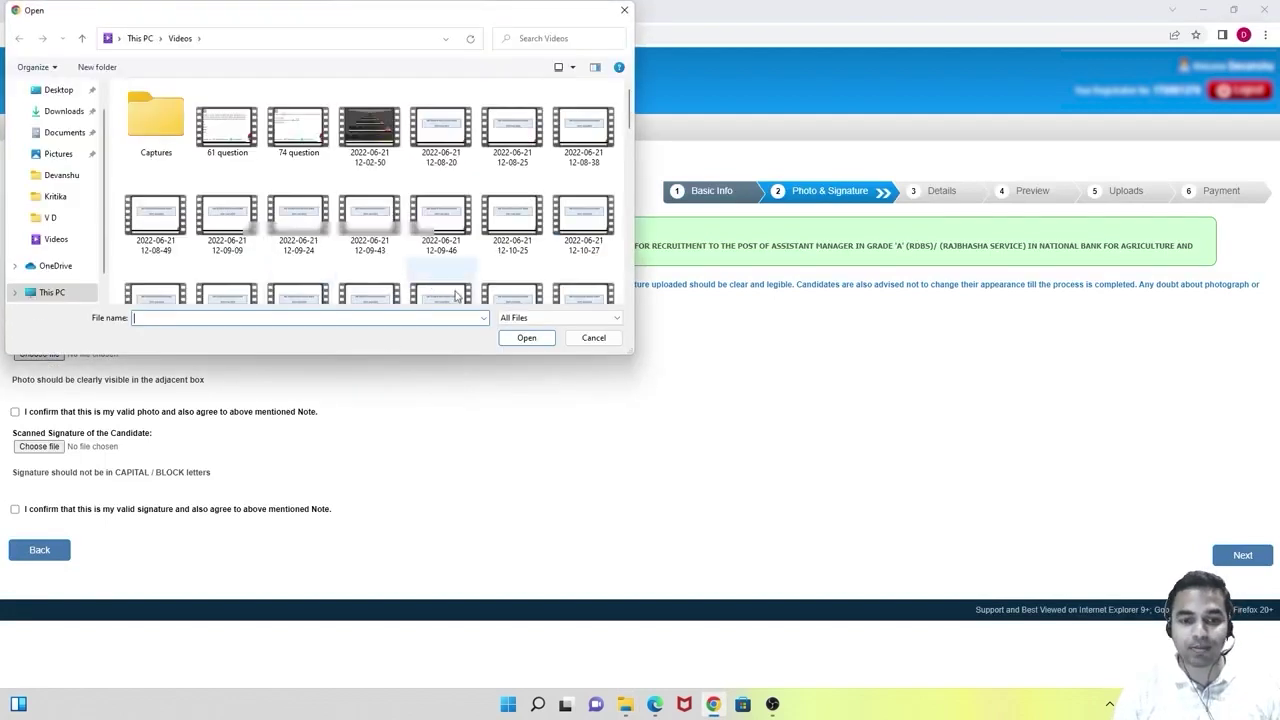
# Upload the Image file as the scanned photograph and tick the valid-photo confirmation.
pyautogui.click(61, 175)
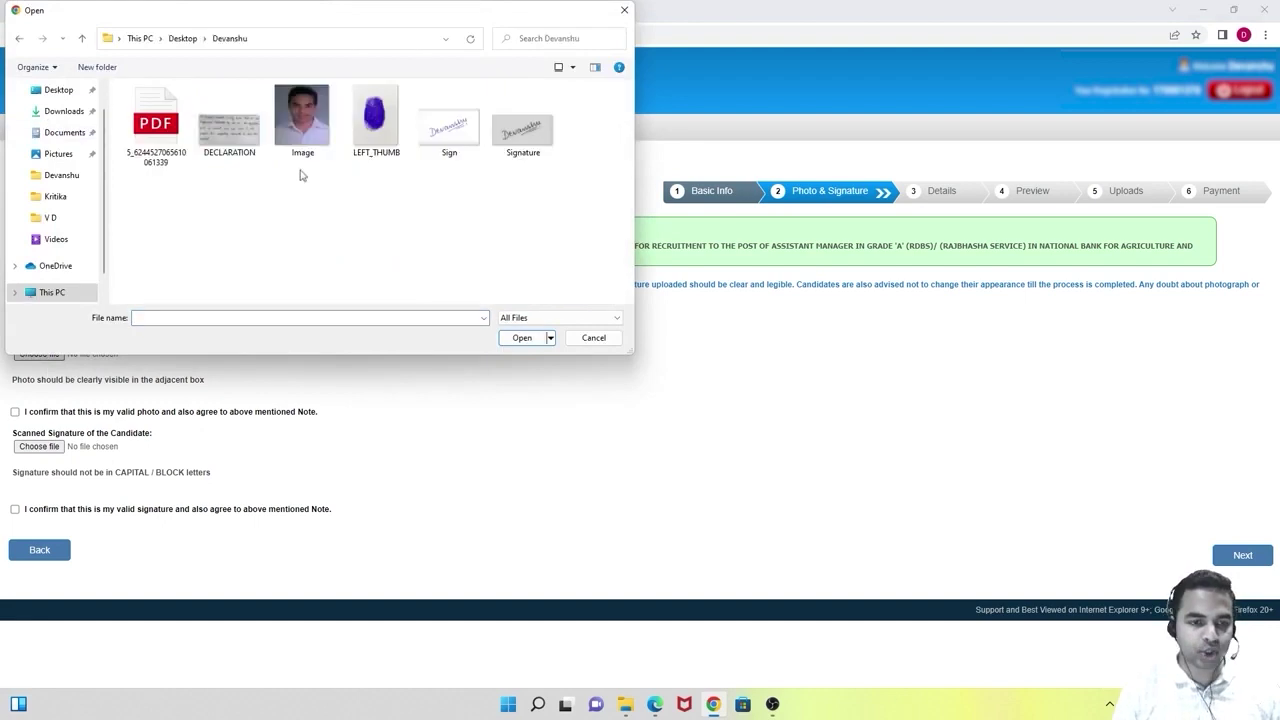
pyautogui.click(303, 130)
pyautogui.click(516, 340)
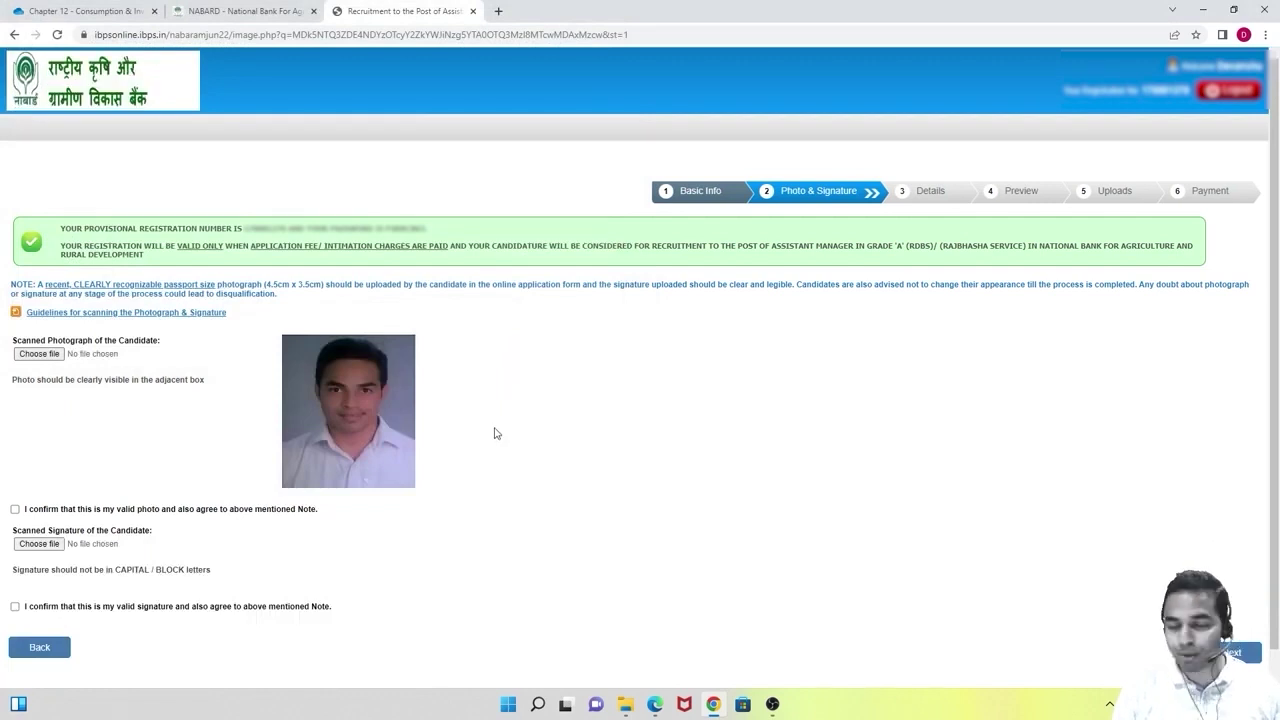
pyautogui.scroll(-1, 494, 433)
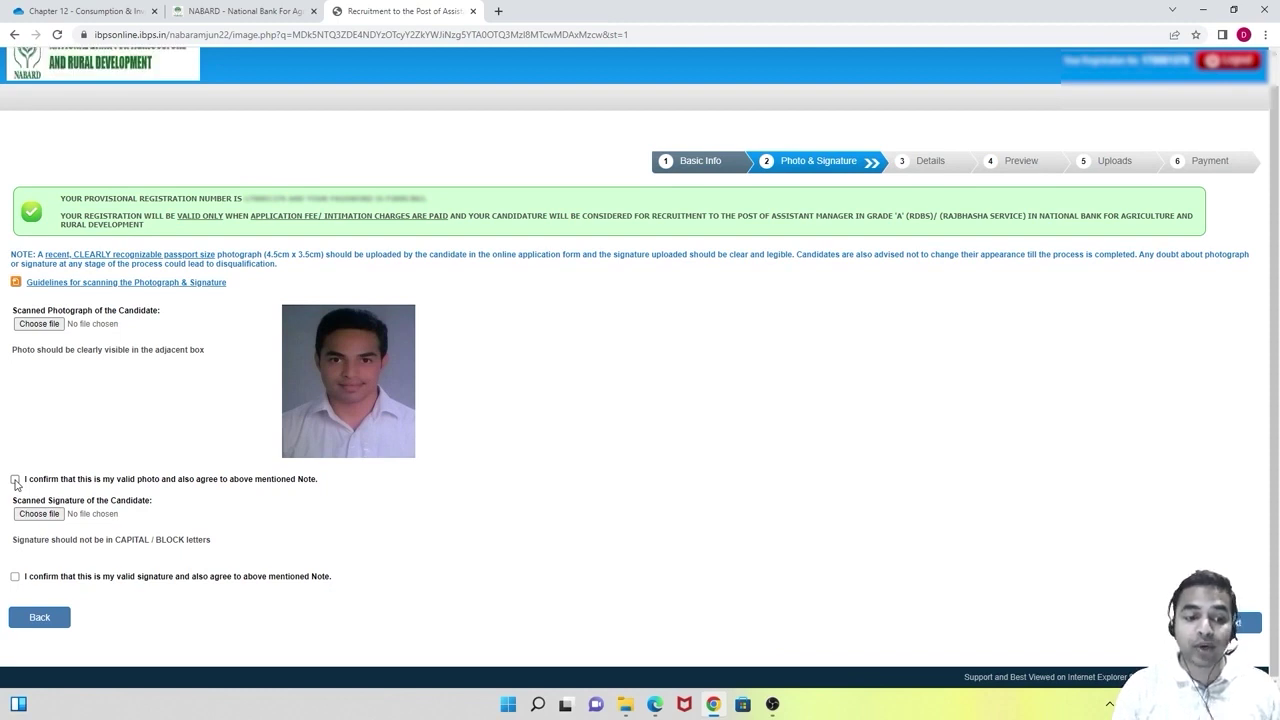
pyautogui.click(15, 480)
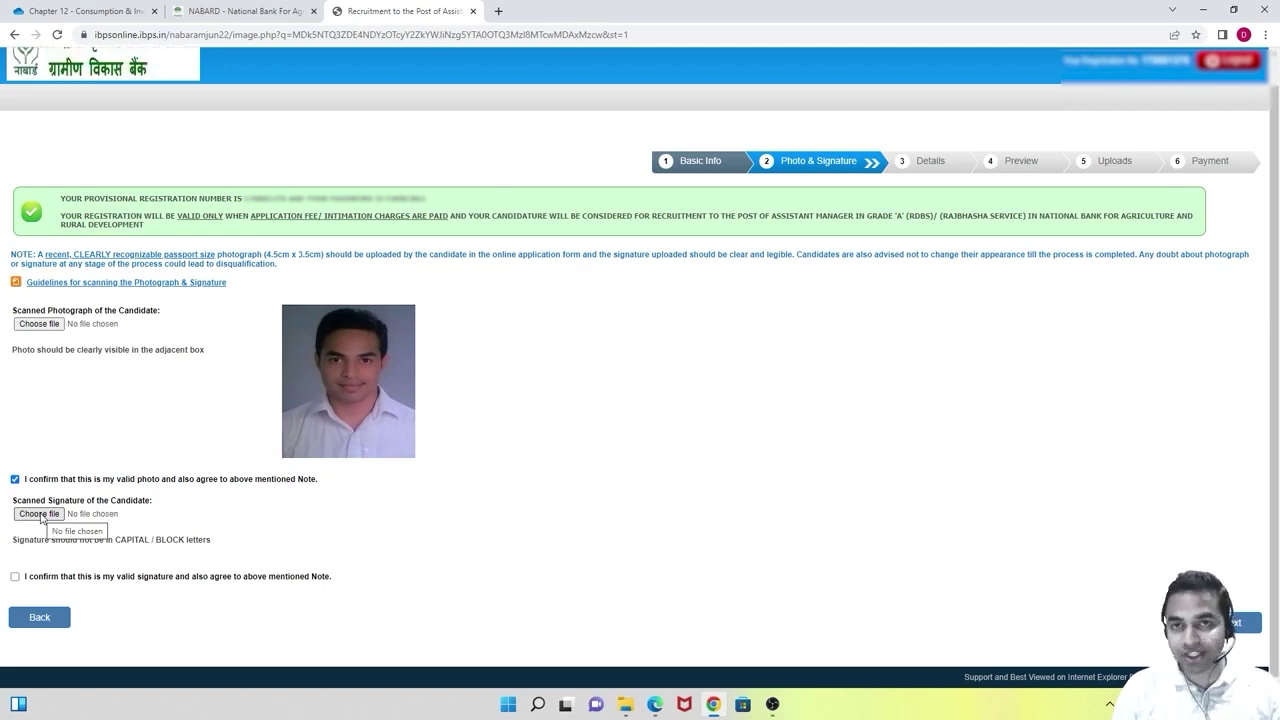
# Try the Sign image as the signature; after the 10–20 KB size rejection, bring up File Explorer.
pyautogui.click(40, 514)
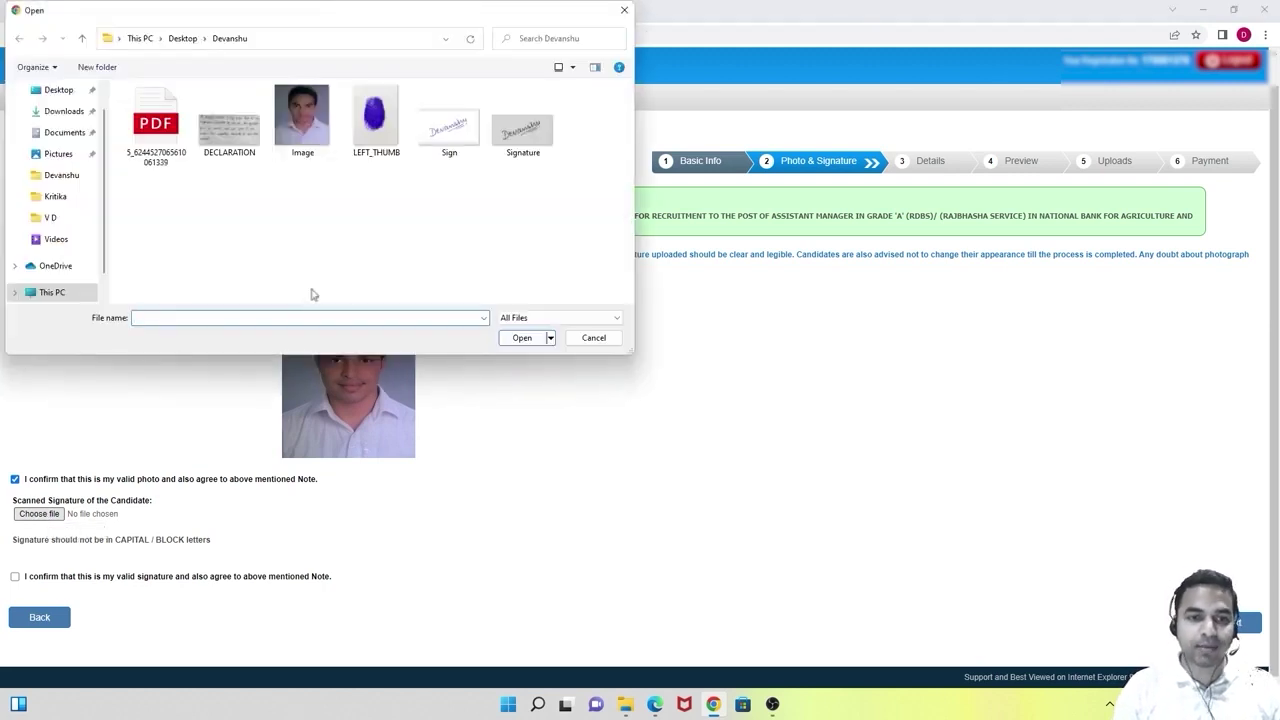
pyautogui.click(452, 148)
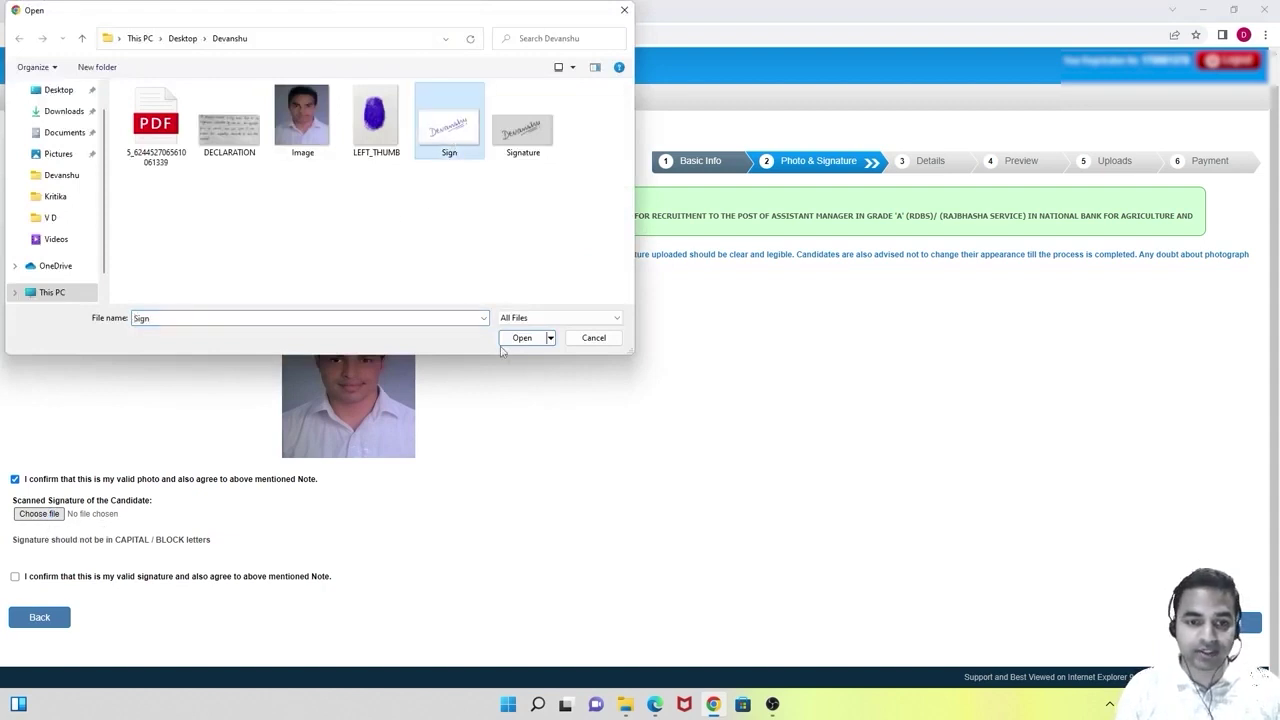
pyautogui.click(523, 338)
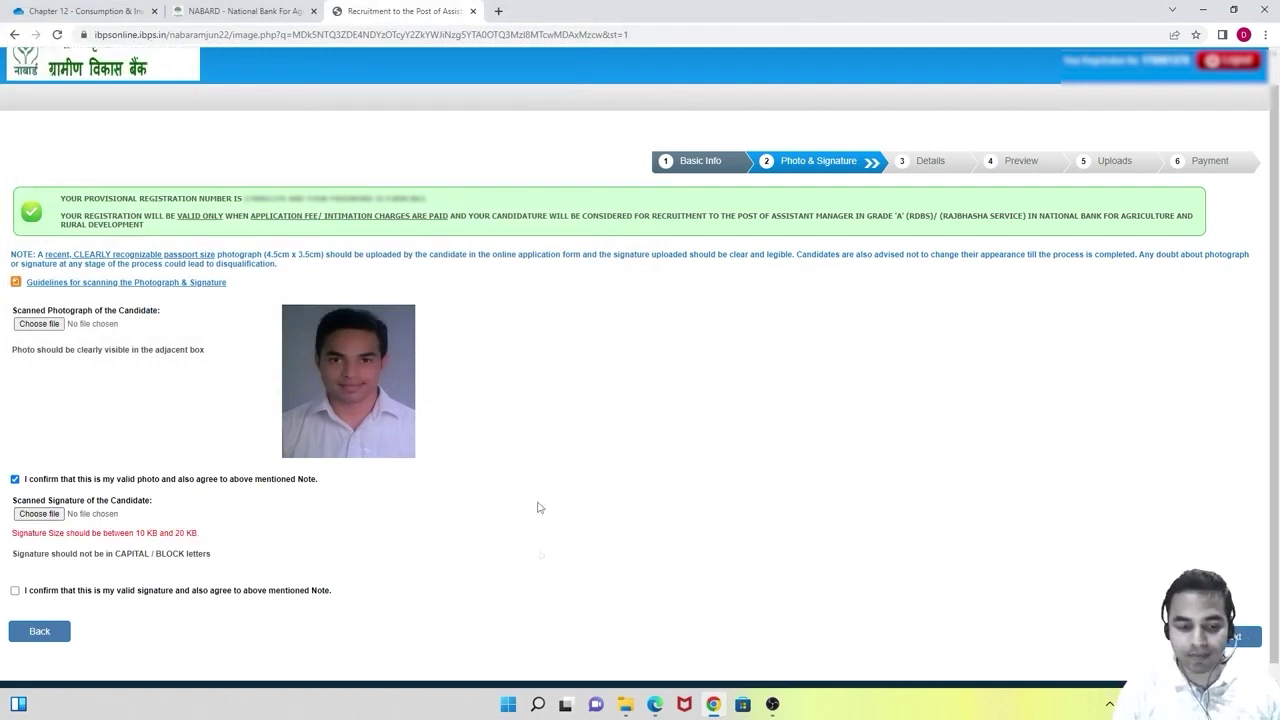
pyautogui.click(625, 704)
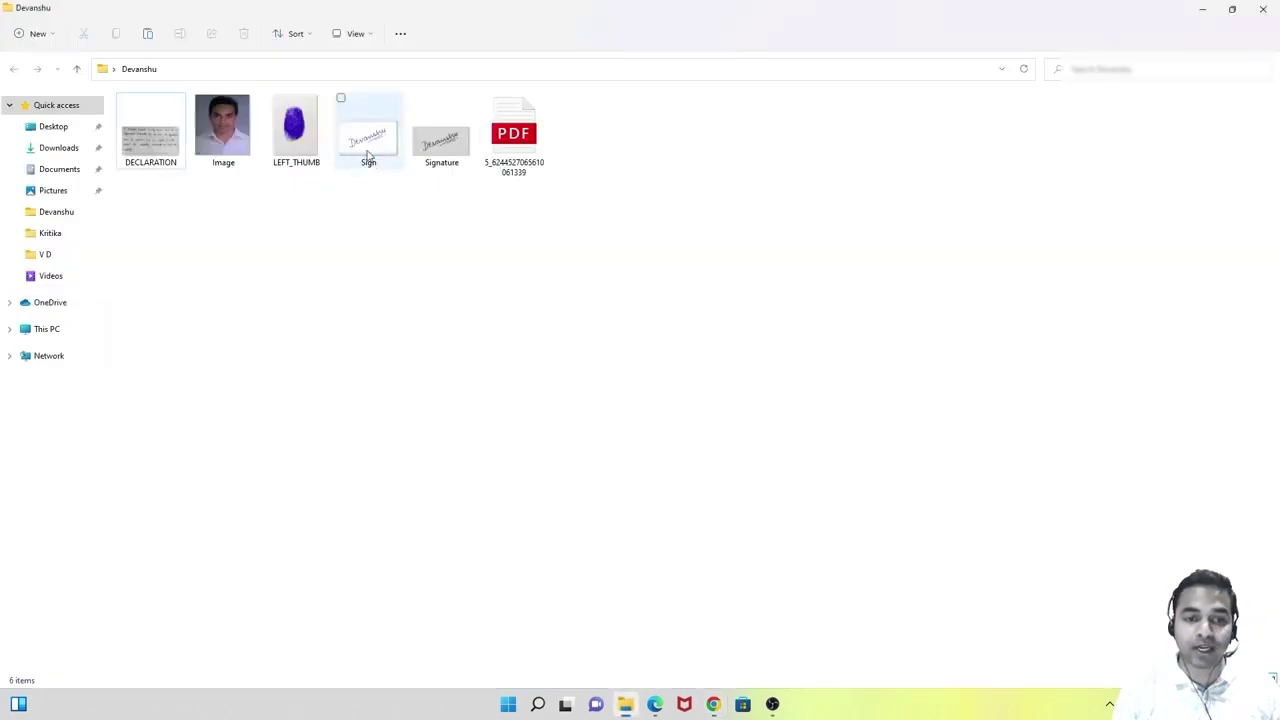
# Inspect the Sign image (800 x 480, 280 KB PNG), close the preview, and return to the signature form.
pyautogui.moveTo(368, 155)
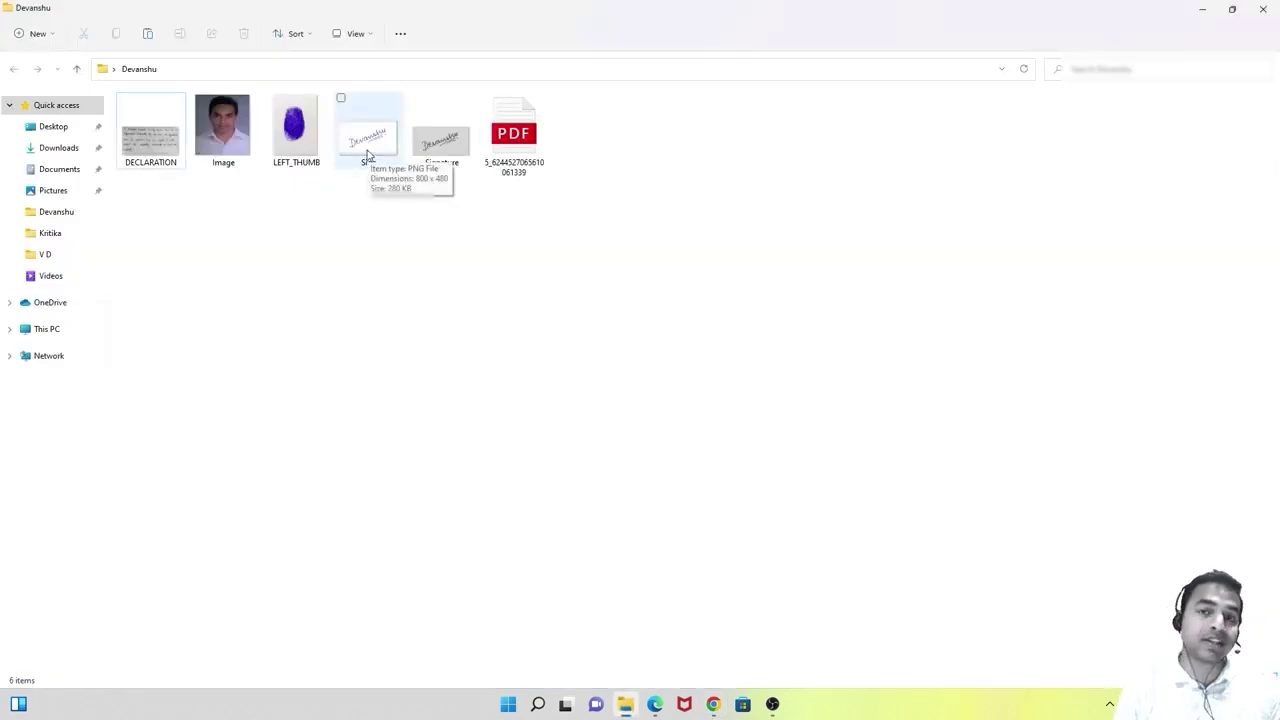
pyautogui.doubleClick(366, 153)
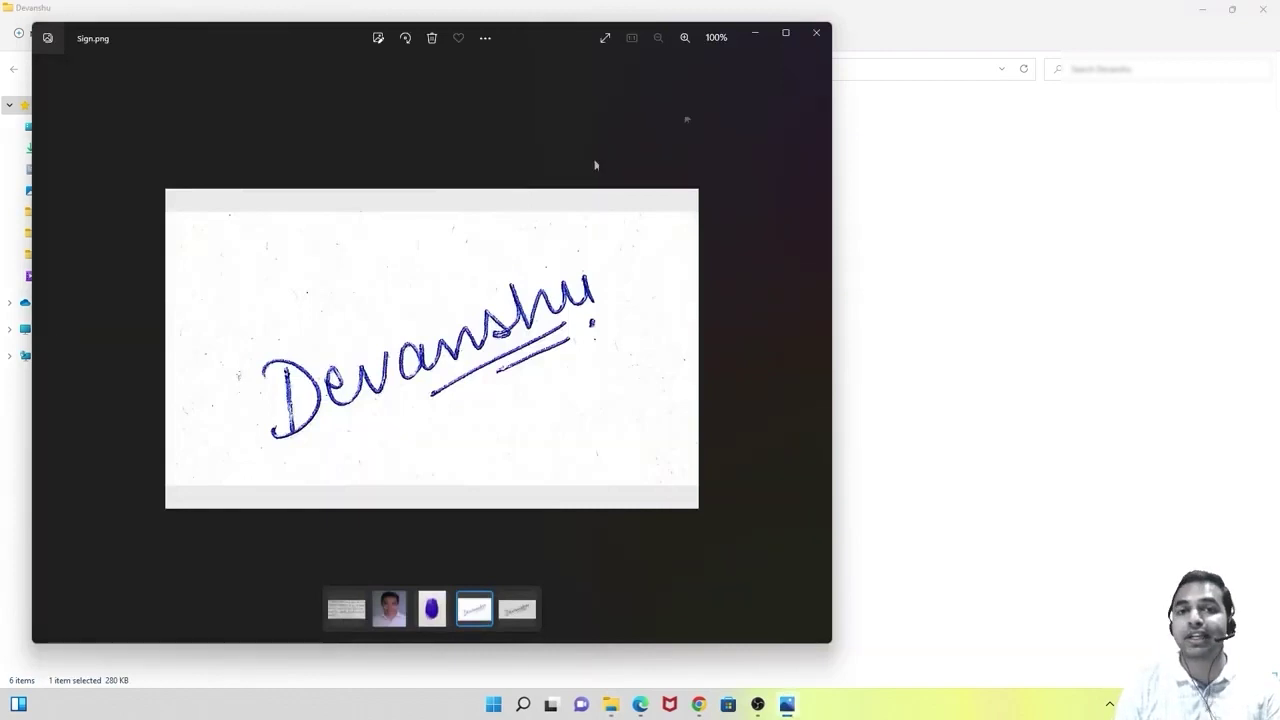
pyautogui.click(813, 33)
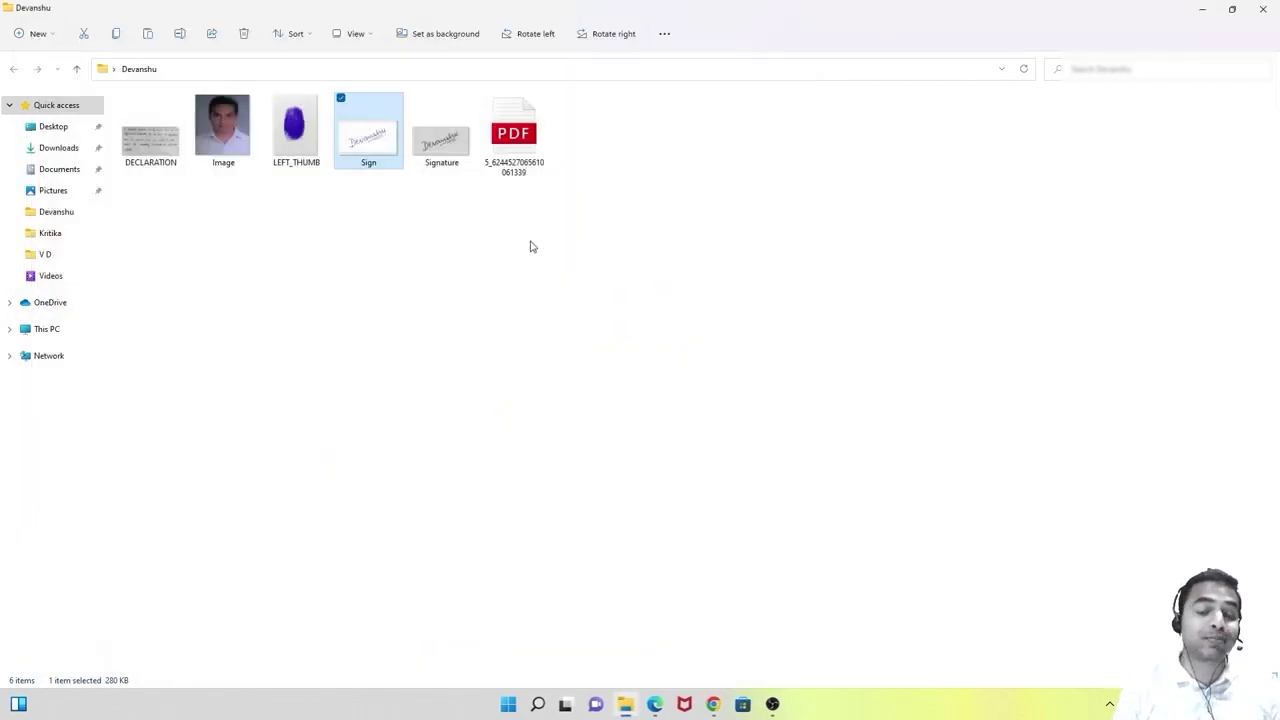
pyautogui.click(441, 263)
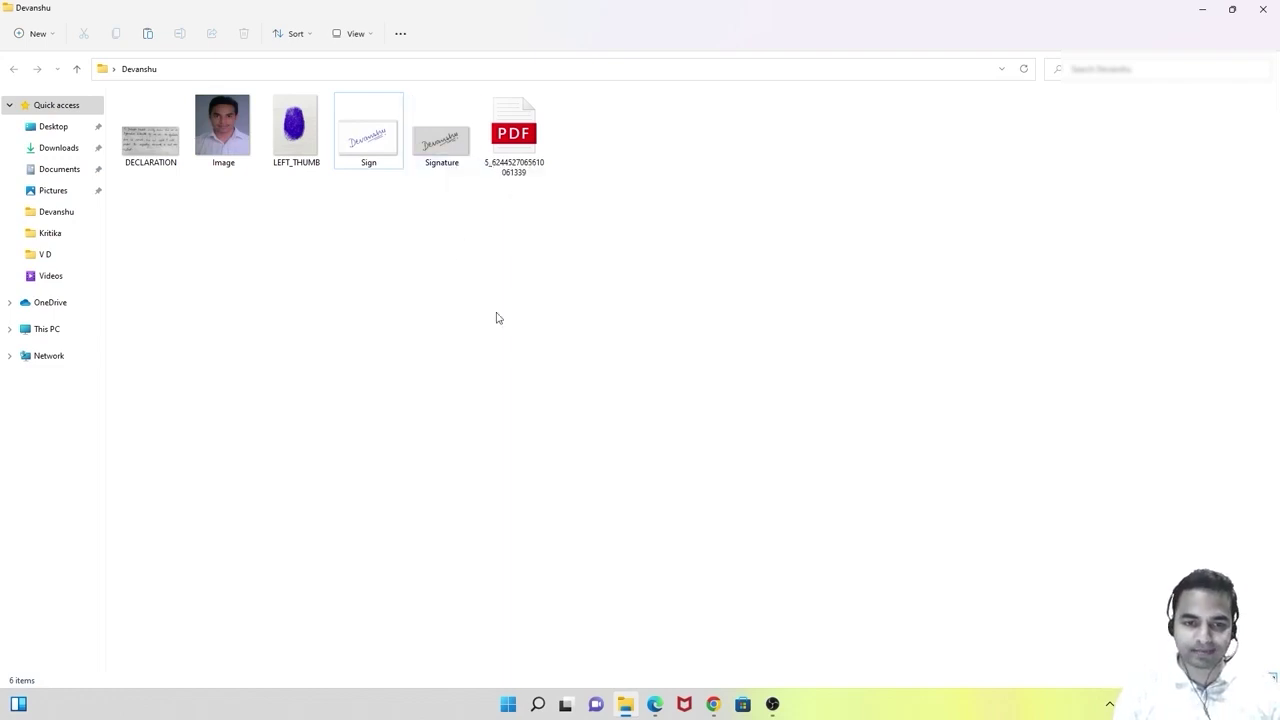
pyautogui.click(714, 704)
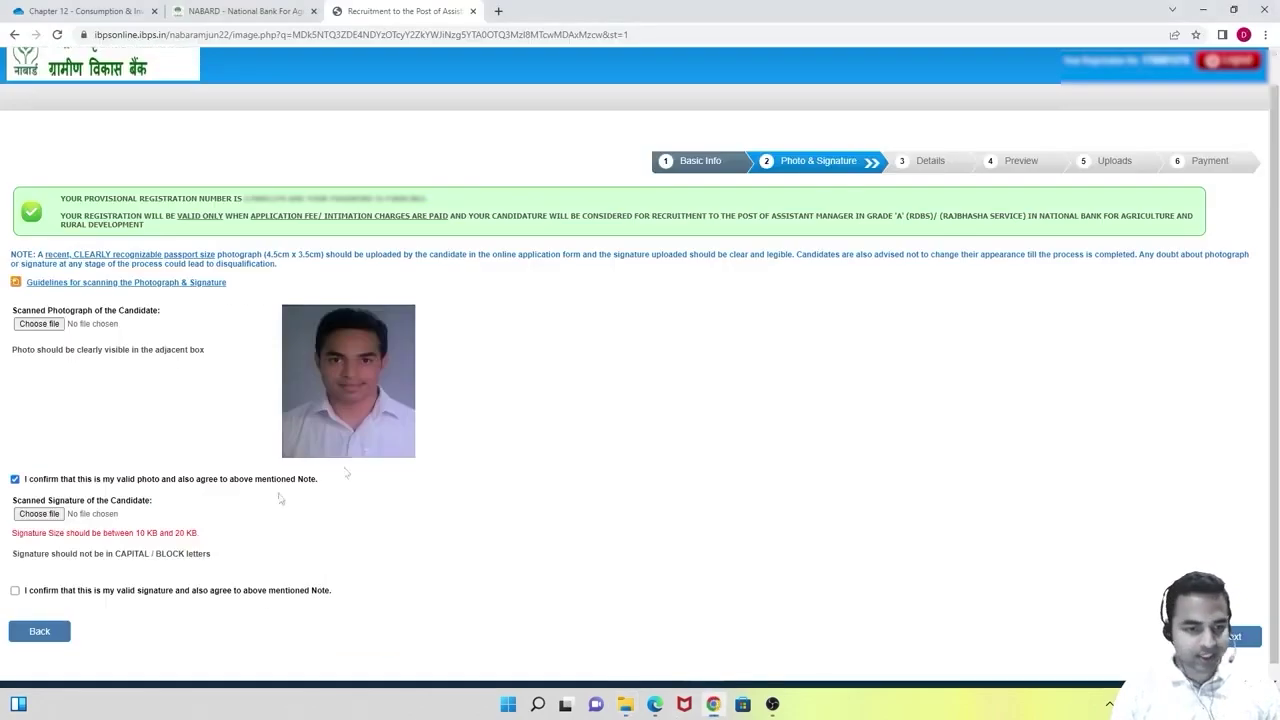
# Upload the Signature image as the scanned signature and tick the valid-signature confirmation.
pyautogui.click(42, 514)
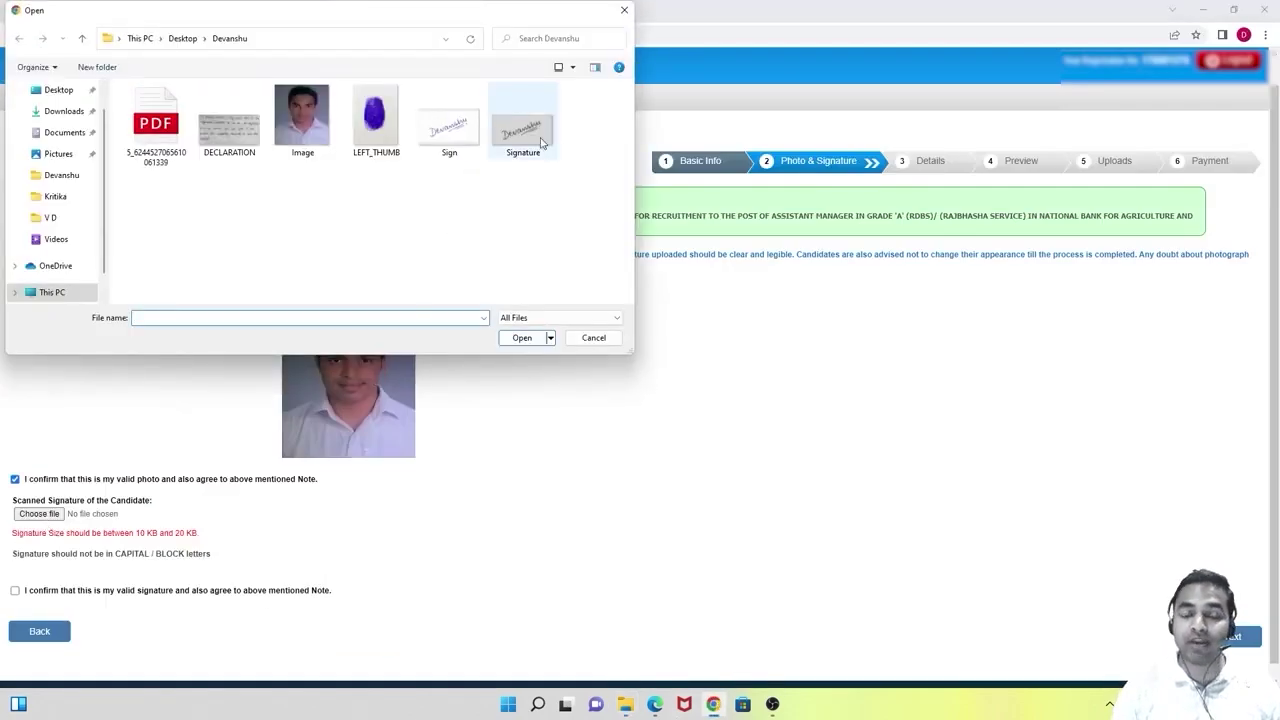
pyautogui.click(524, 130)
pyautogui.click(520, 338)
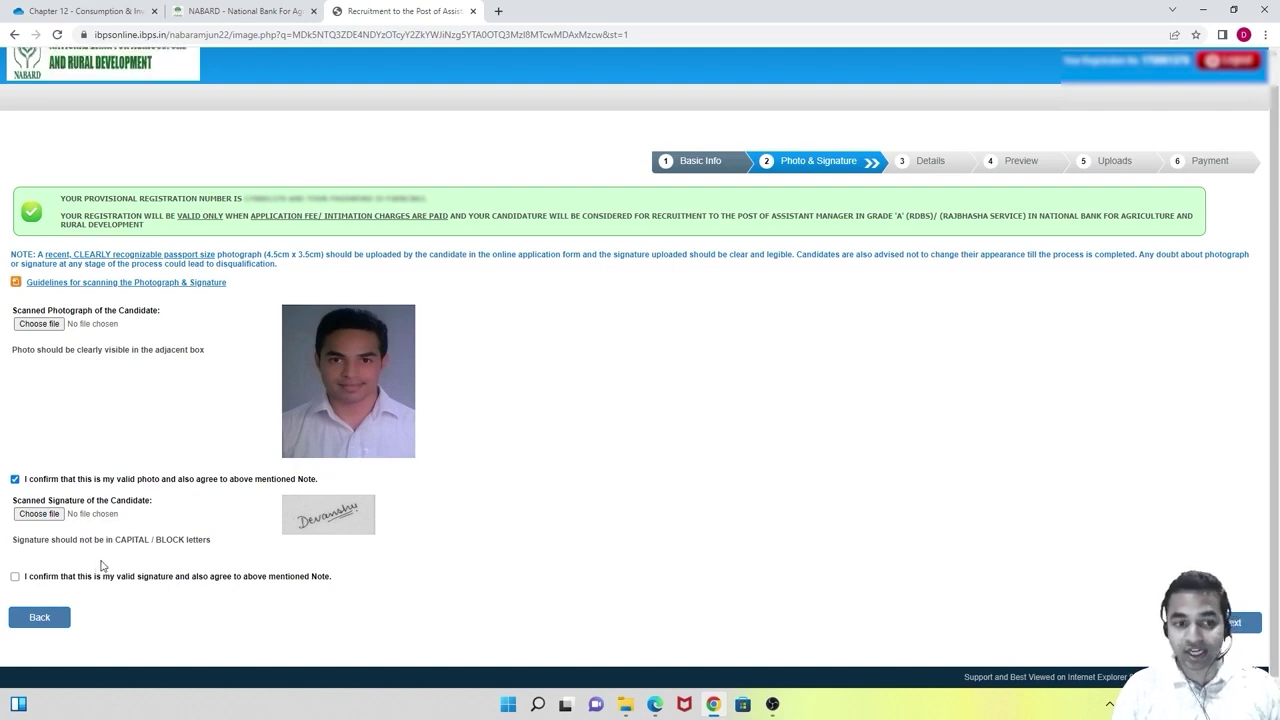
pyautogui.click(15, 577)
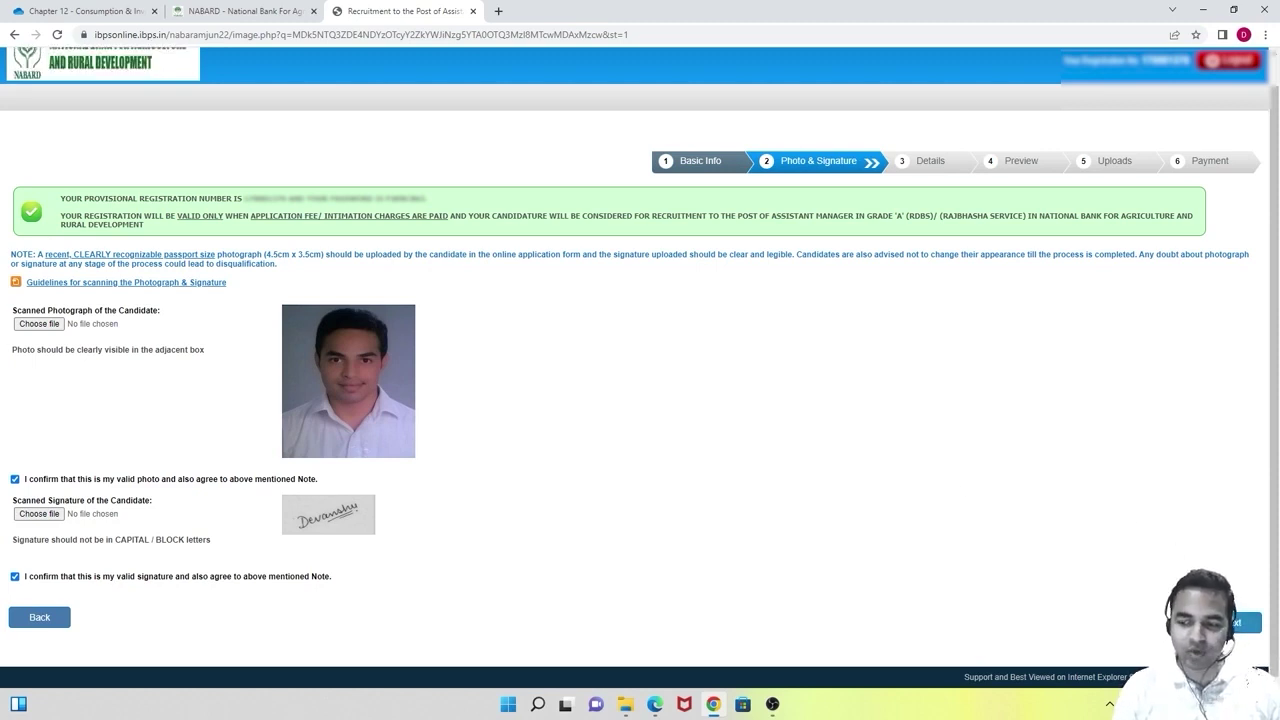
# Save the photo and signature and advance to the Details step's Basic Details form.
pyautogui.click(1240, 622)
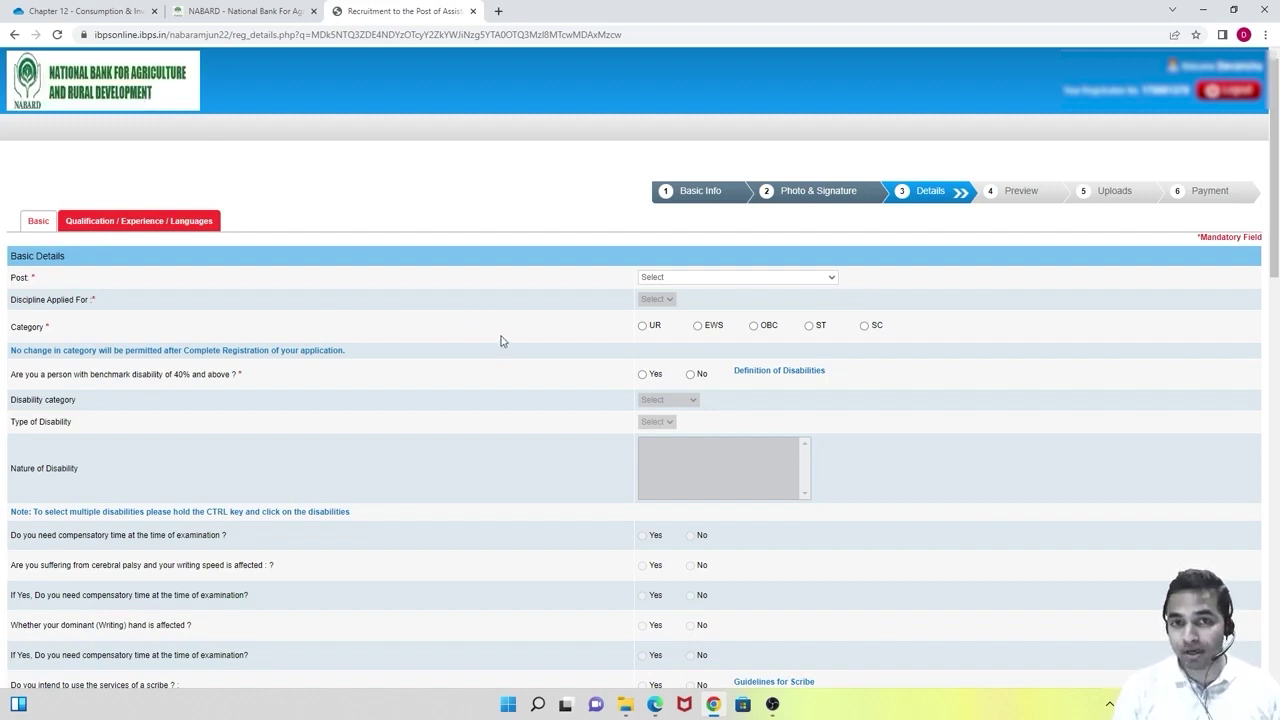
# Choose Assistant Manager in Grade 'A' (RDBS) as the post and General as the discipline.
pyautogui.click(784, 281)
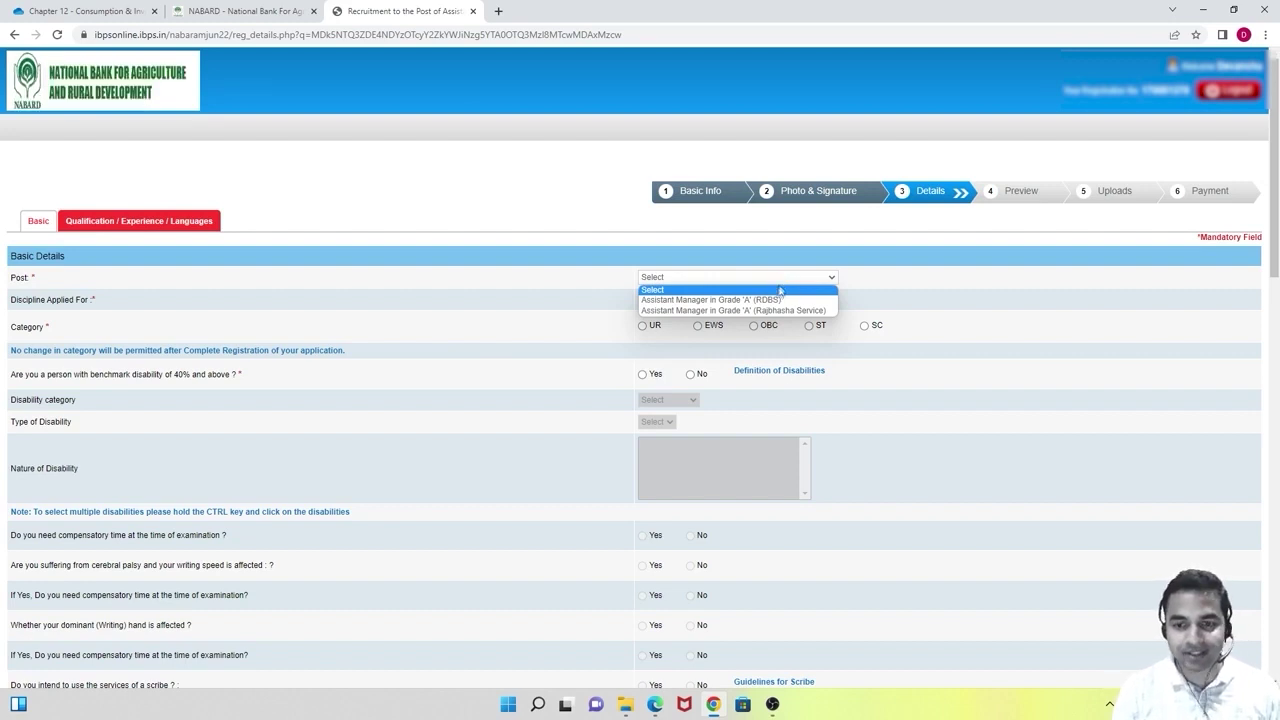
pyautogui.click(770, 304)
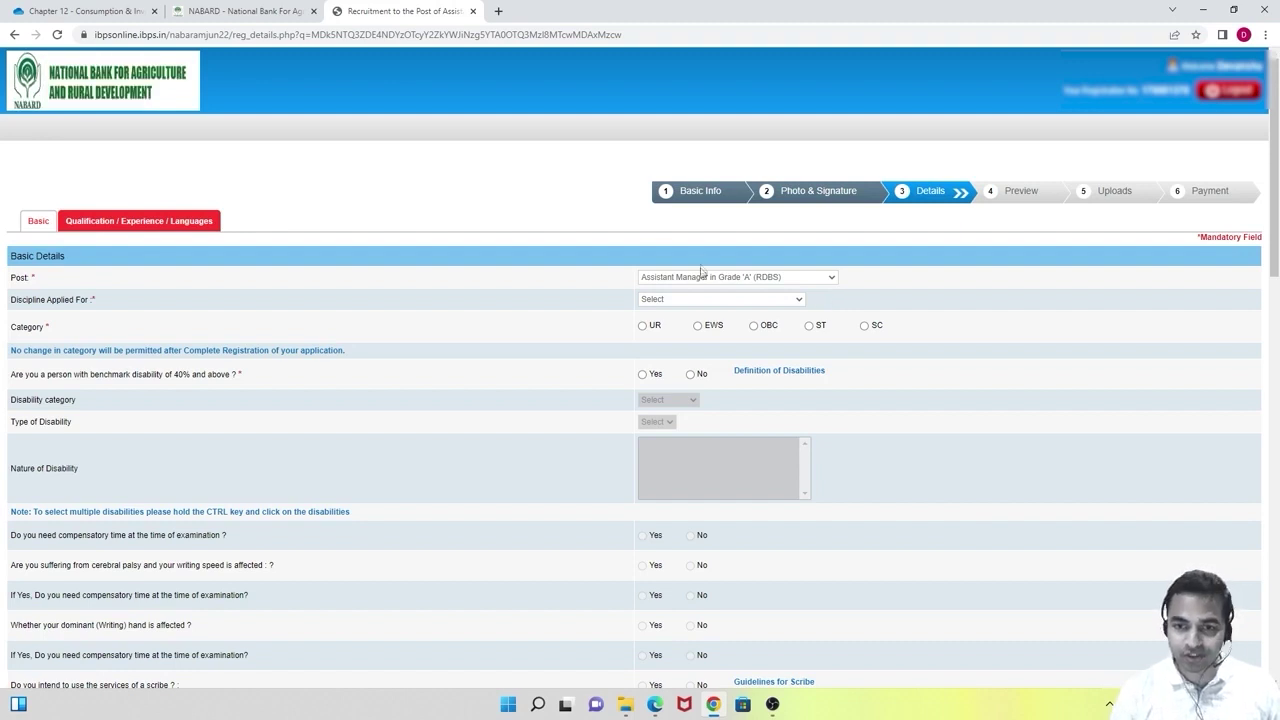
pyautogui.click(799, 301)
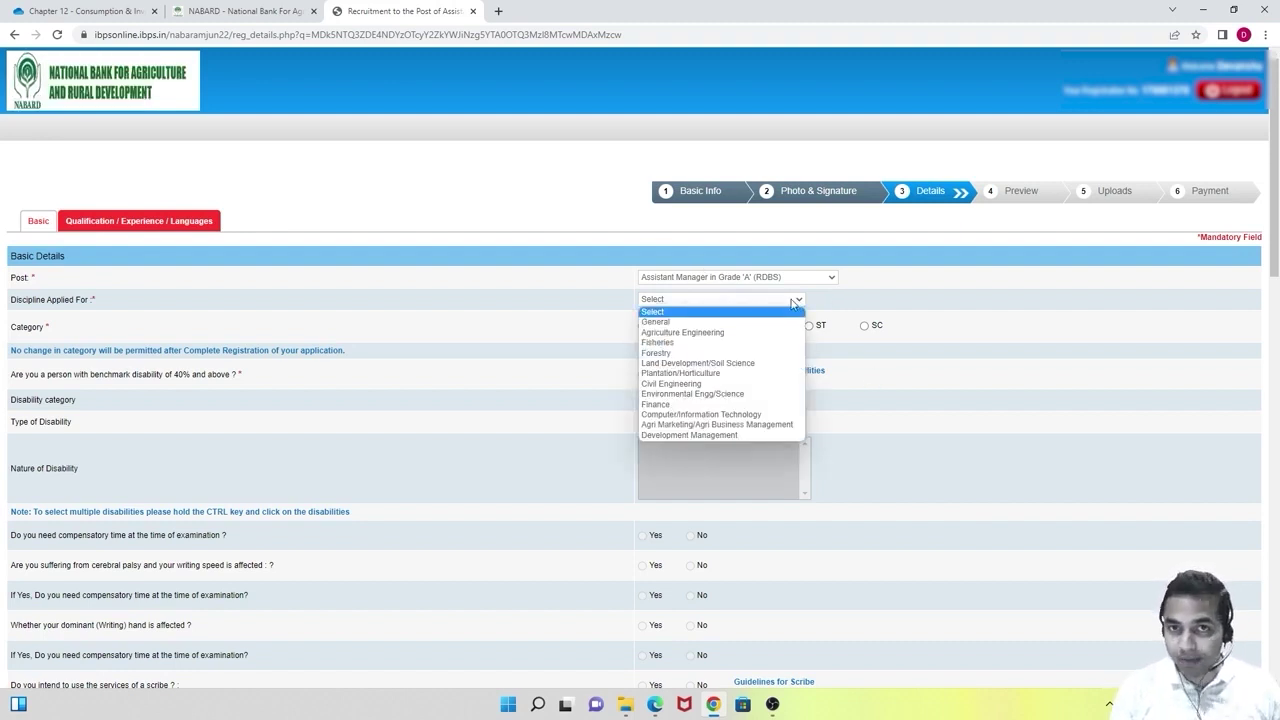
pyautogui.click(675, 322)
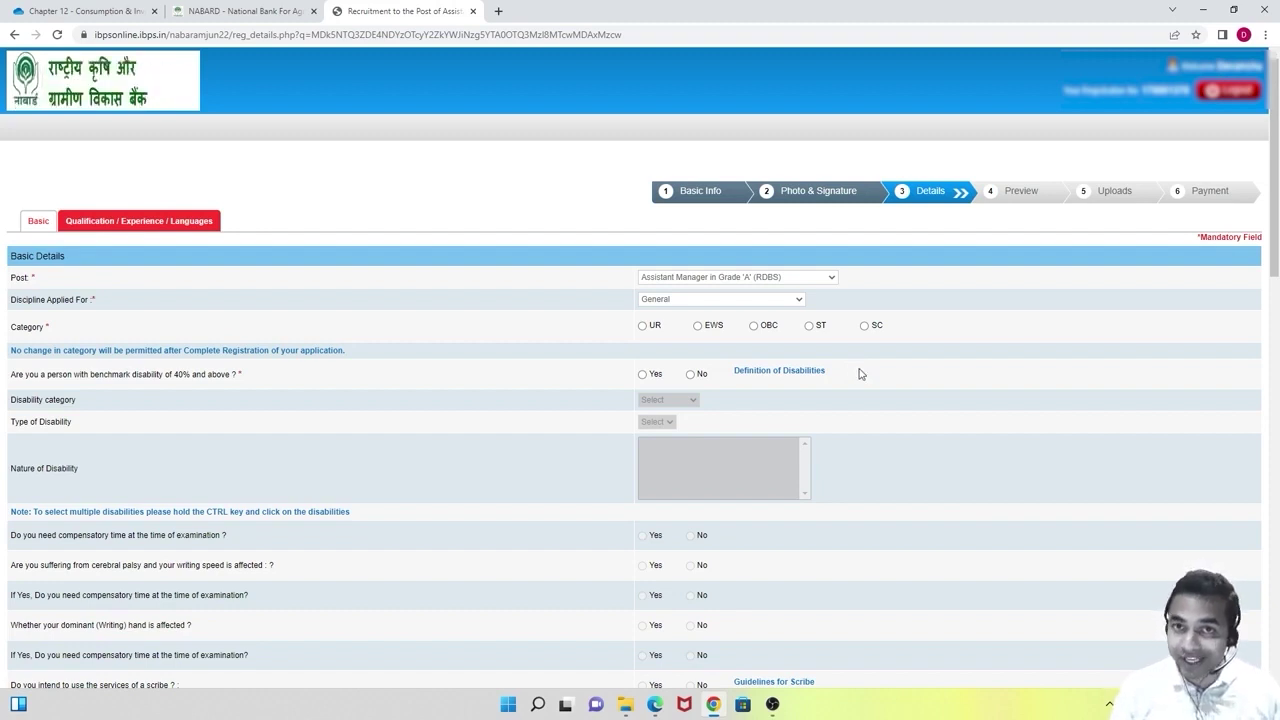
# Try the UR and OBC categories, then settle on ST, dismissing each category warning.
pyautogui.click(655, 326)
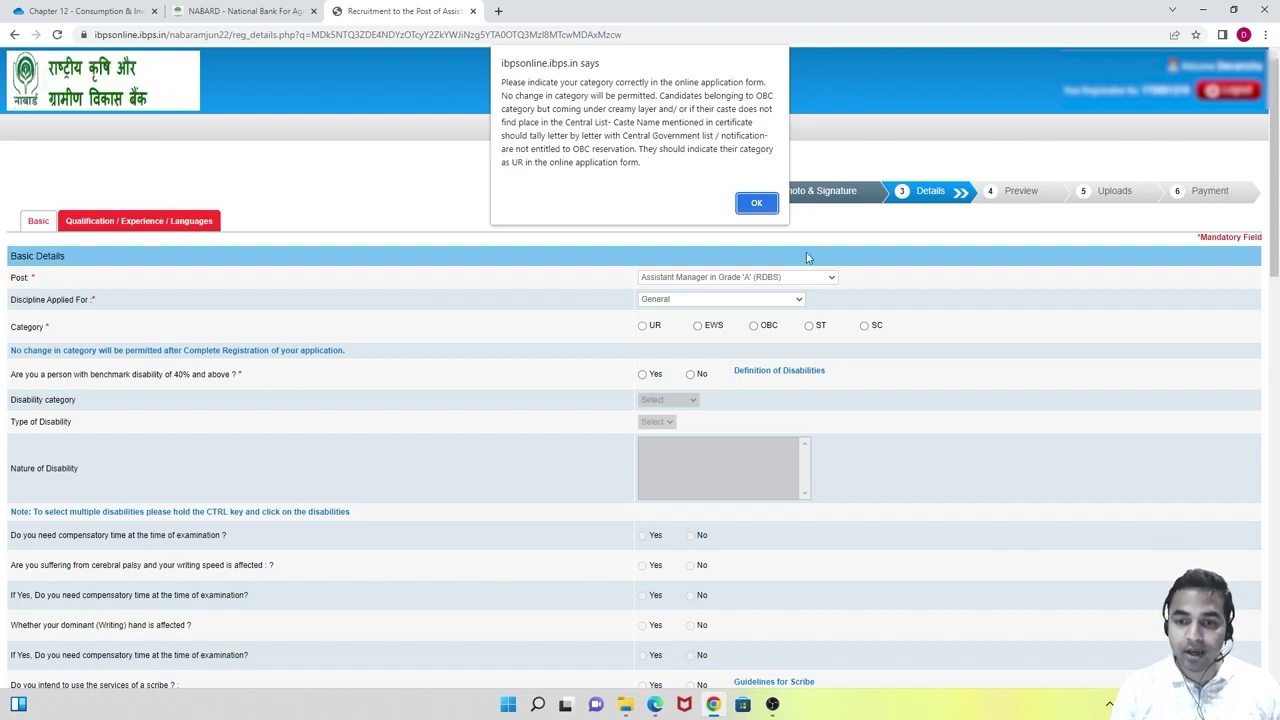
pyautogui.click(756, 203)
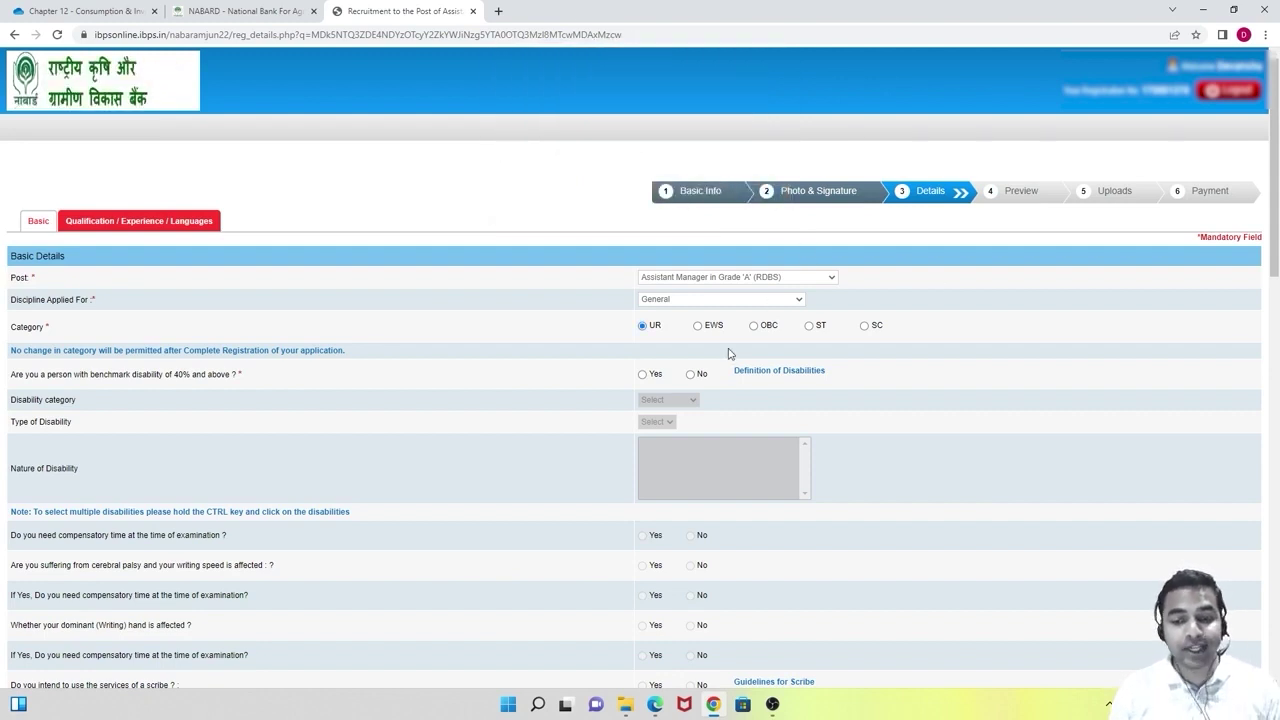
pyautogui.click(752, 328)
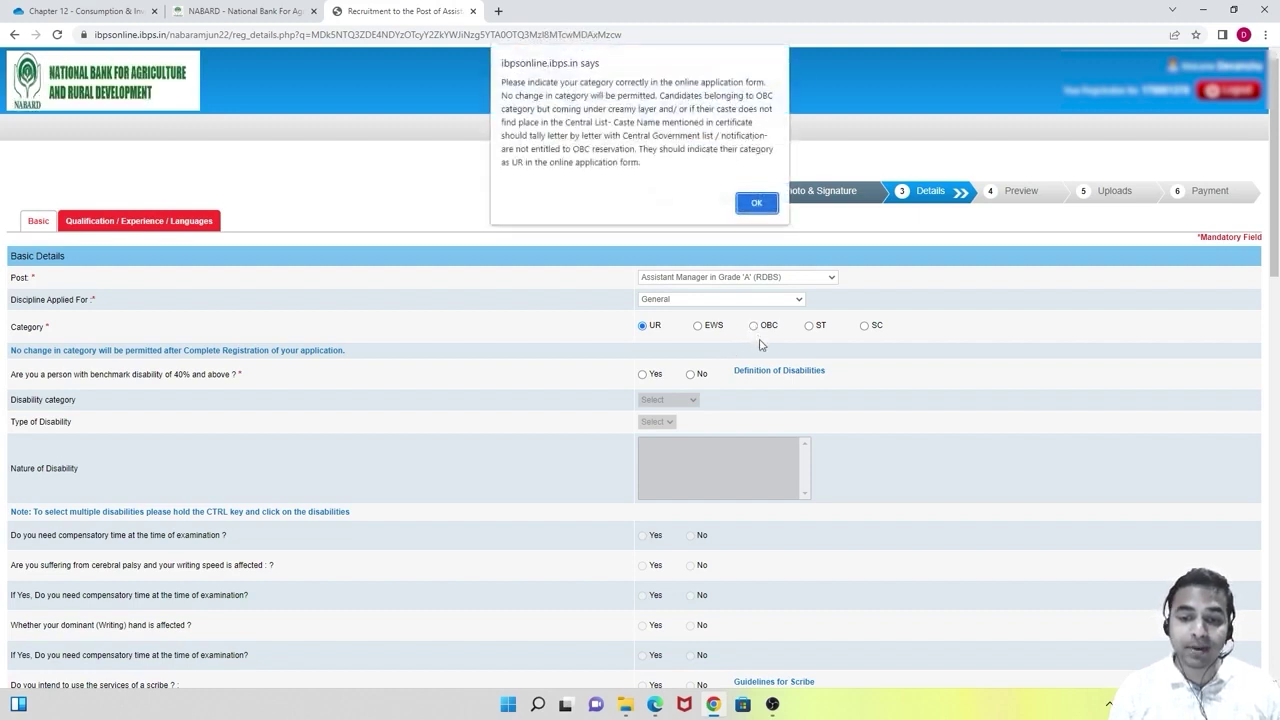
pyautogui.click(763, 213)
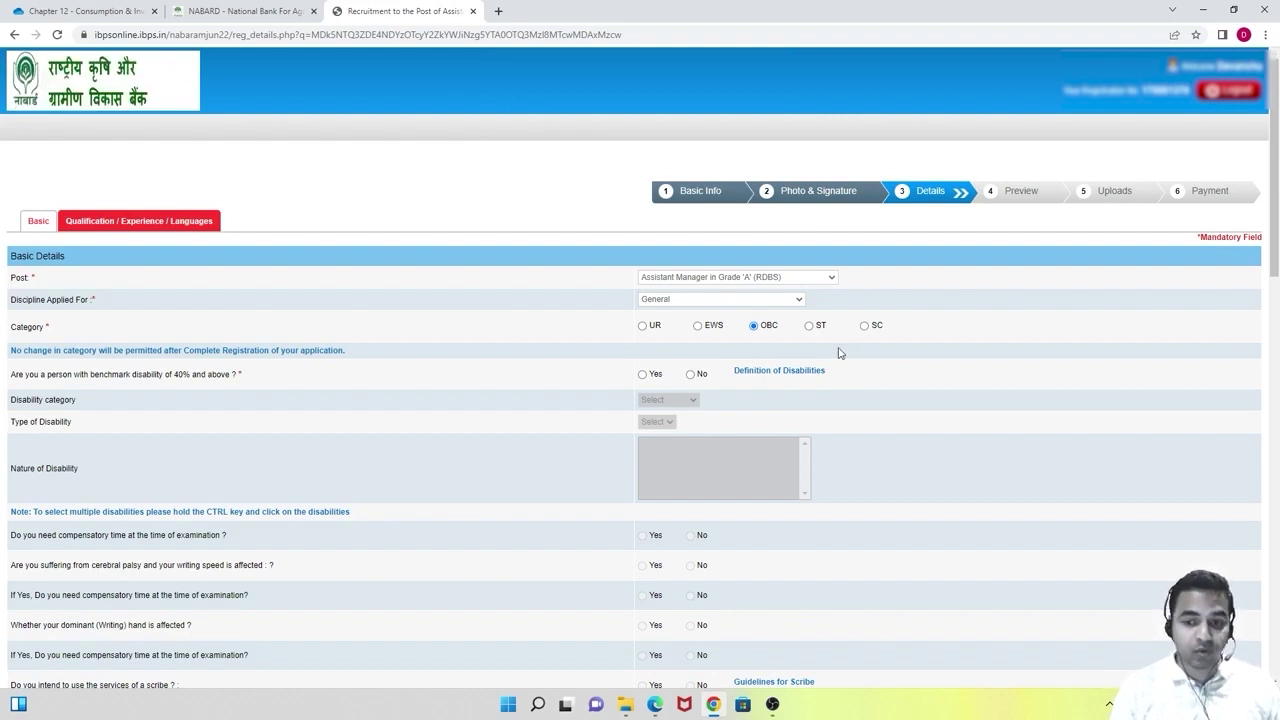
pyautogui.click(810, 327)
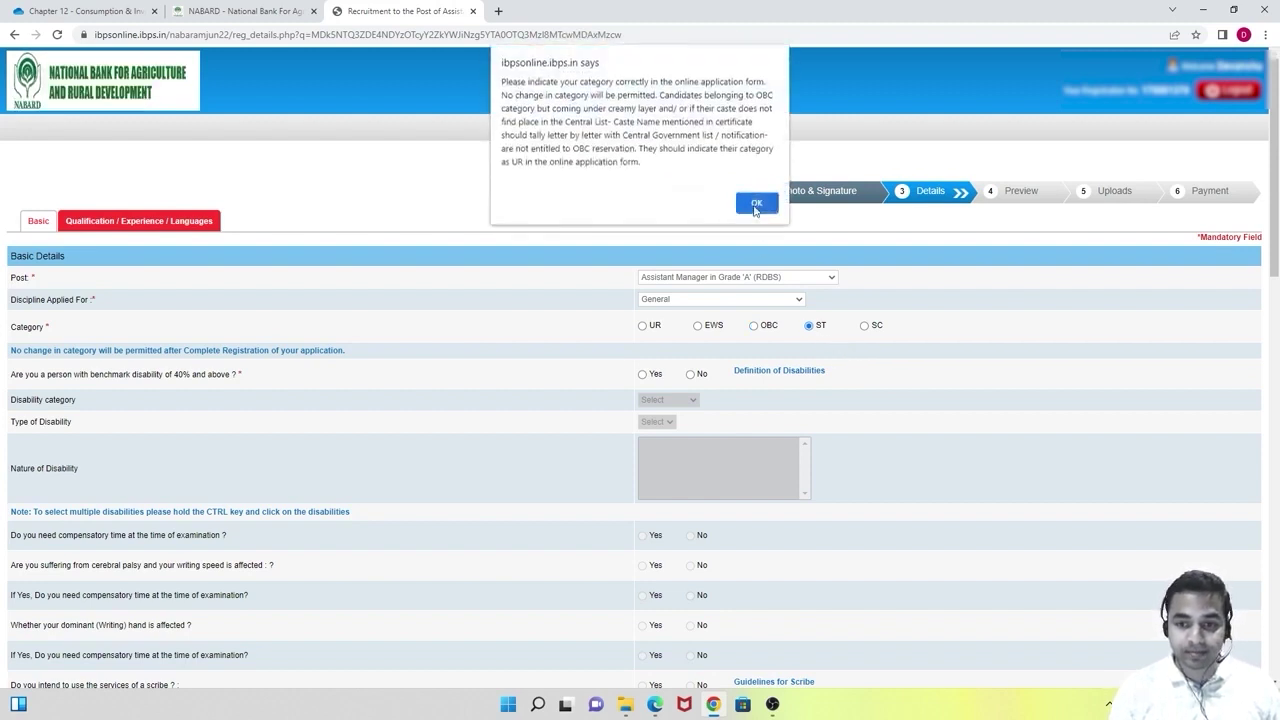
pyautogui.click(756, 204)
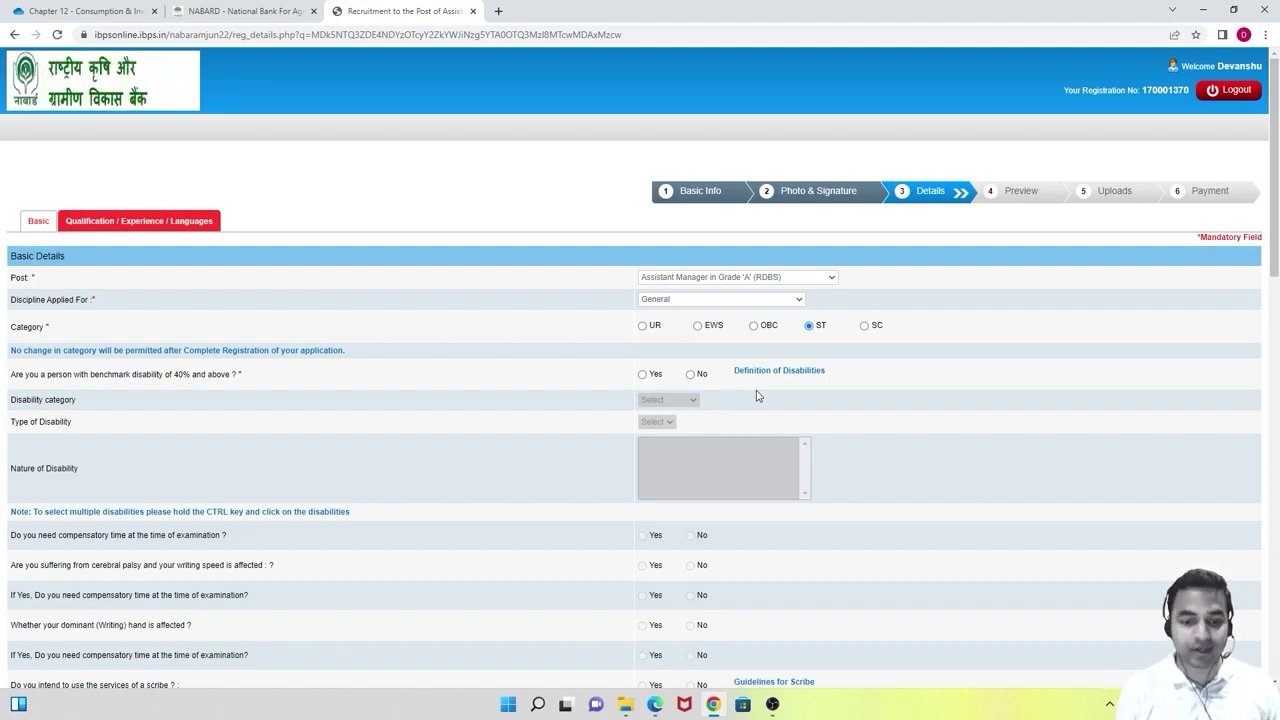
# In the notification PDF, highlight the EWS certificate validity and 01-04-2022 issue-date lines.
pyautogui.click(655, 704)
pyautogui.scroll(-15, 969, 449)
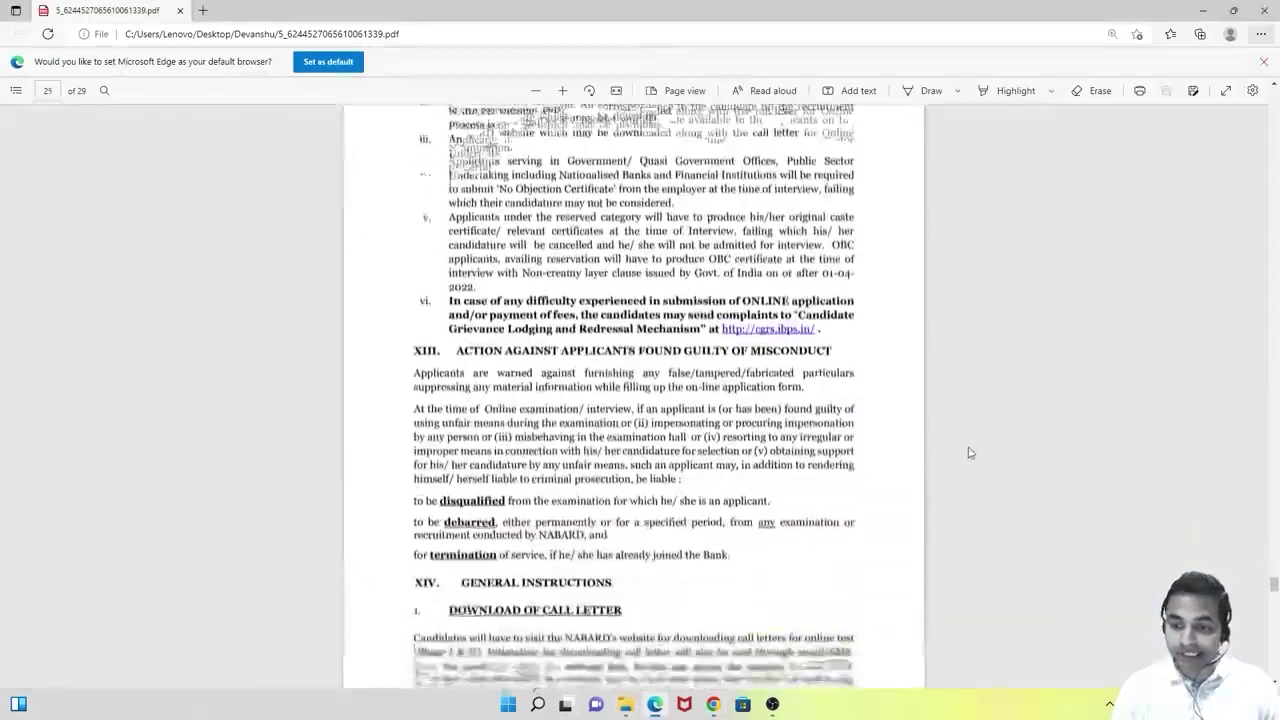
pyautogui.scroll(-20, 969, 452)
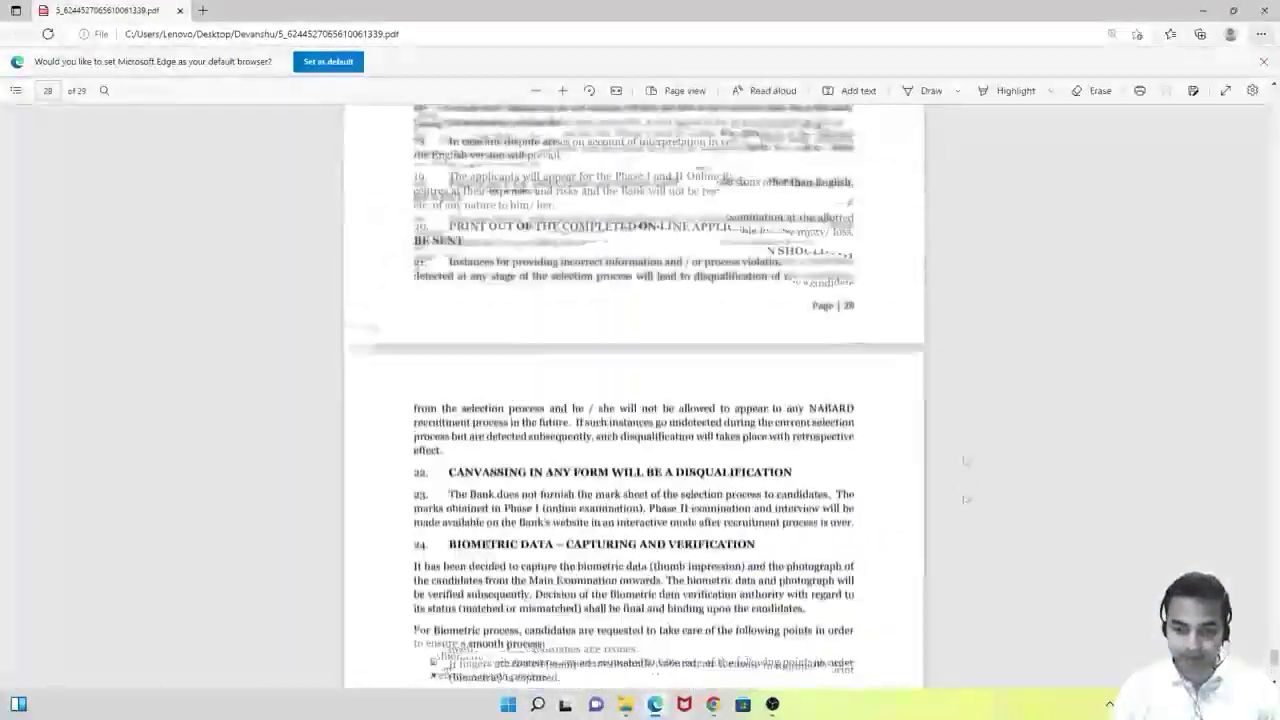
pyautogui.scroll(10, 965, 490)
pyautogui.scroll(-3, 963, 486)
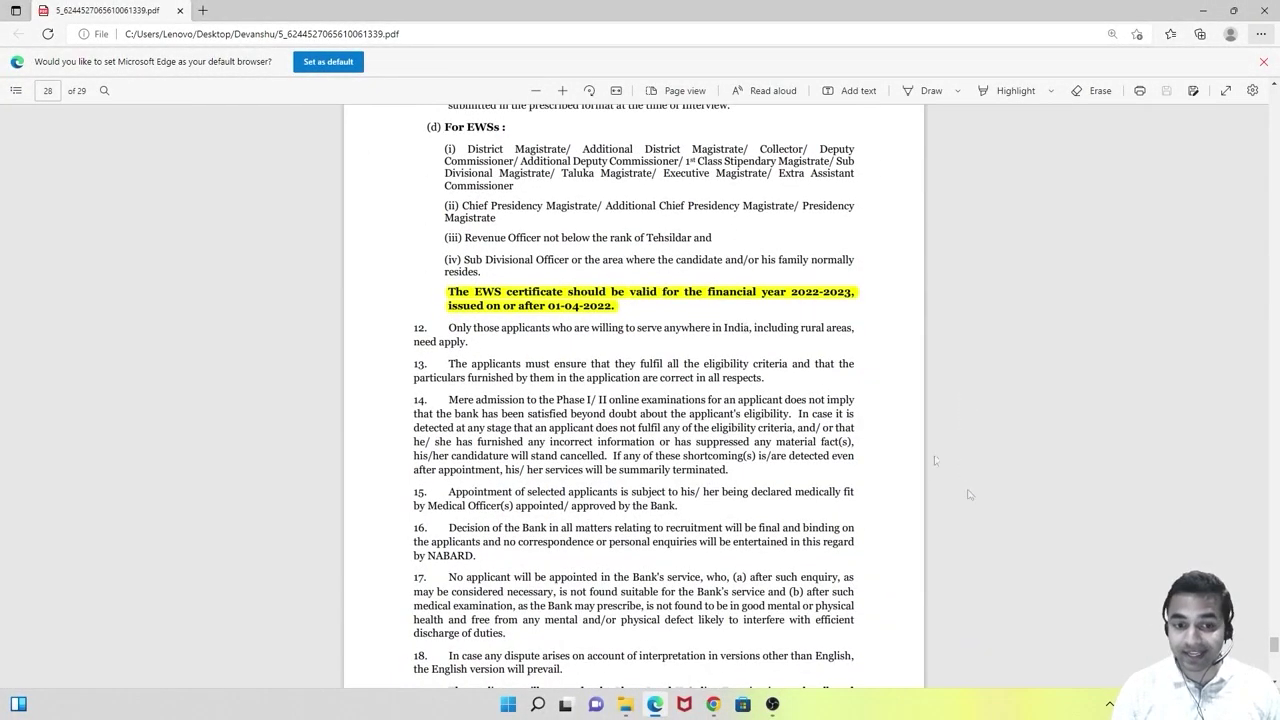
pyautogui.moveTo(570, 290); pyautogui.dragTo(853, 291)
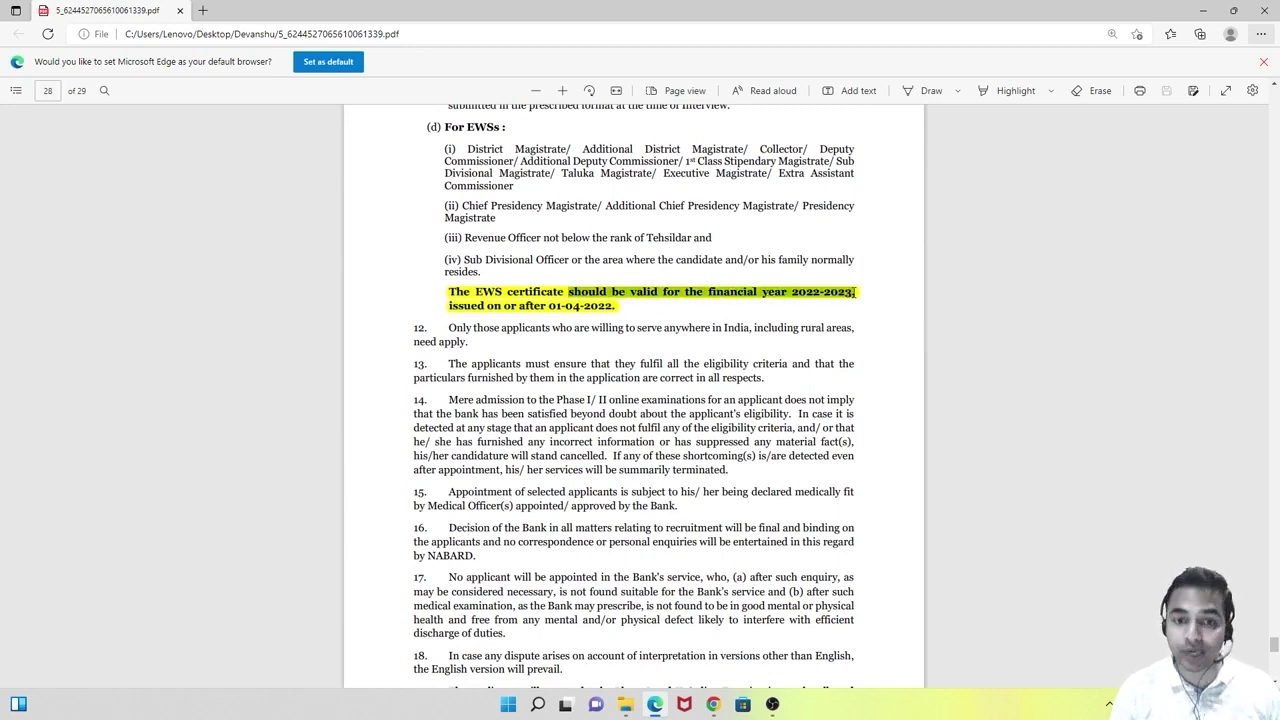
pyautogui.moveTo(448, 306); pyautogui.dragTo(612, 312)
pyautogui.click(591, 352)
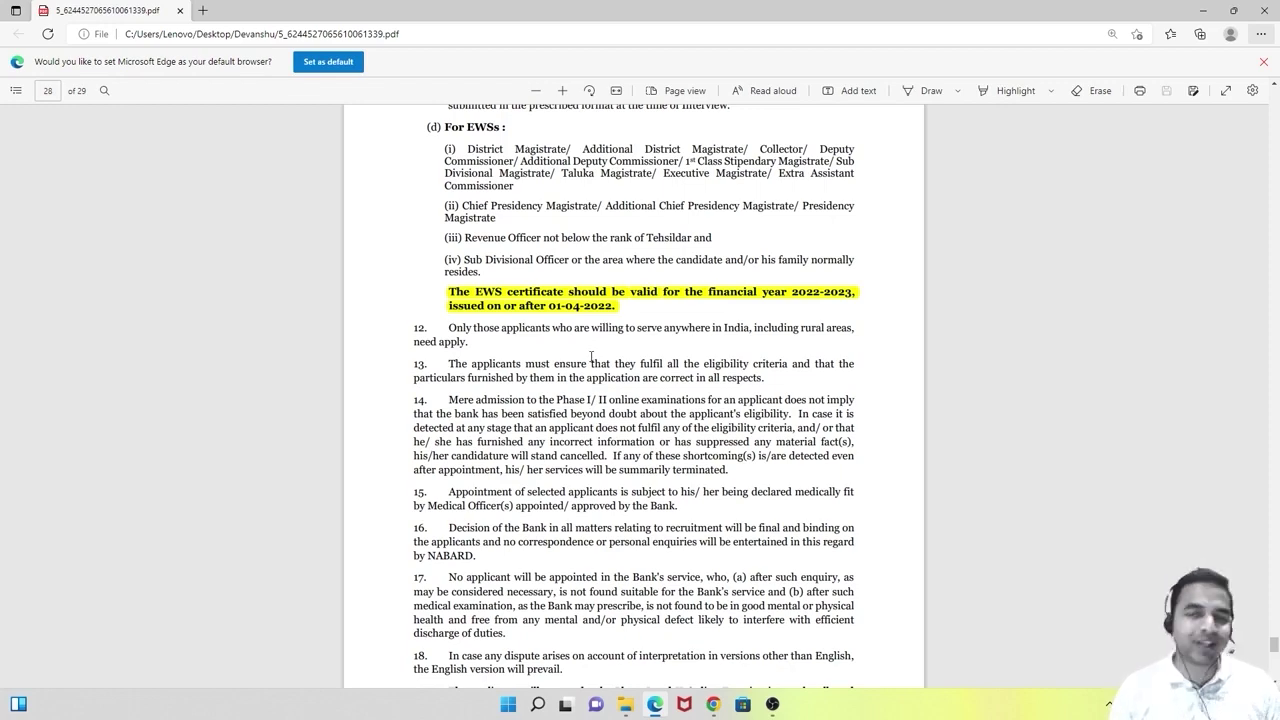
# Select the competent-authority text for SC/ST/OBC certificates on page 27, then clear the selection.
pyautogui.scroll(10, 591, 356)
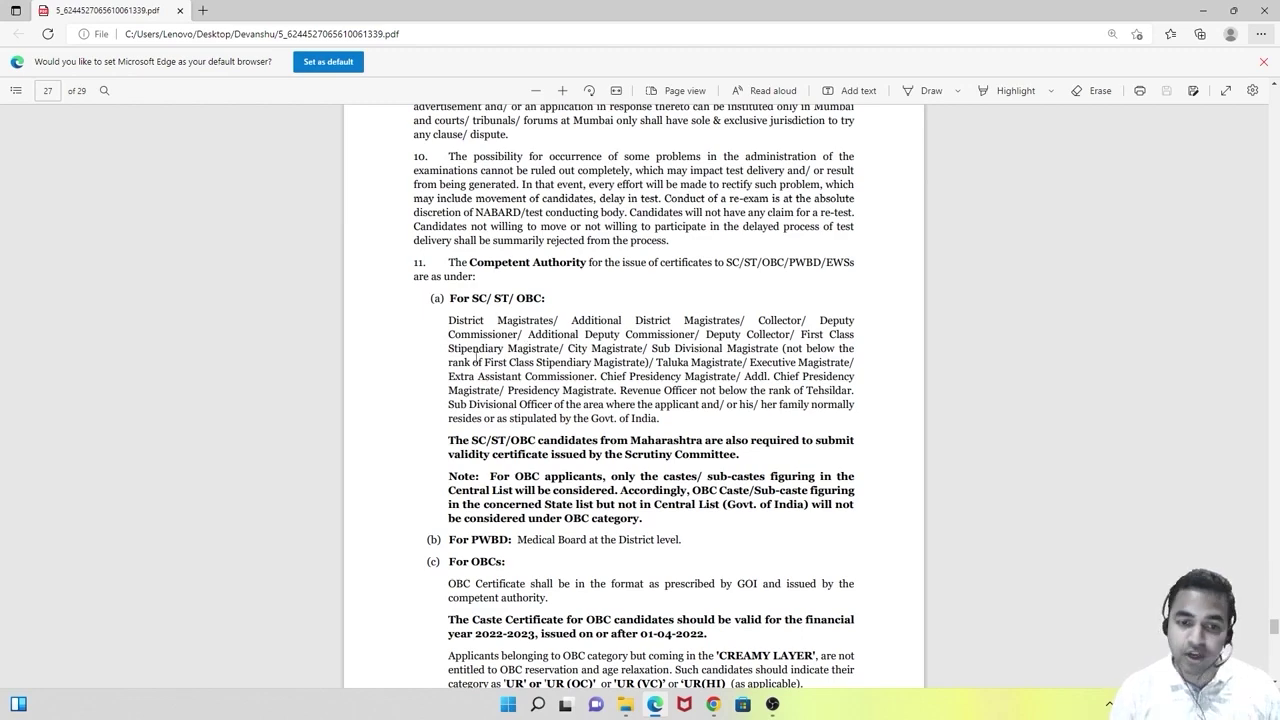
pyautogui.scroll(-2, 476, 300)
pyautogui.moveTo(451, 206); pyautogui.dragTo(678, 506)
pyautogui.click(629, 328)
pyautogui.scroll(-2, 615, 345)
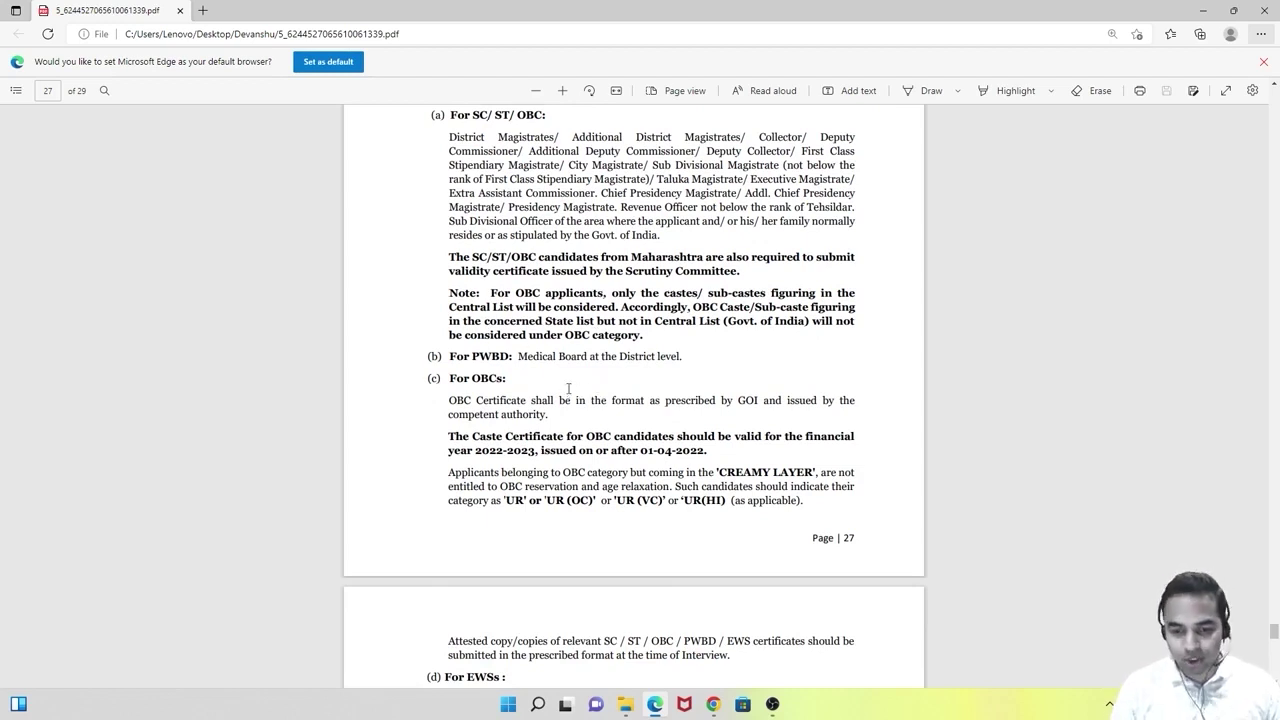
# Back on the registration form, change the category to UR and dismiss the warning.
pyautogui.click(713, 704)
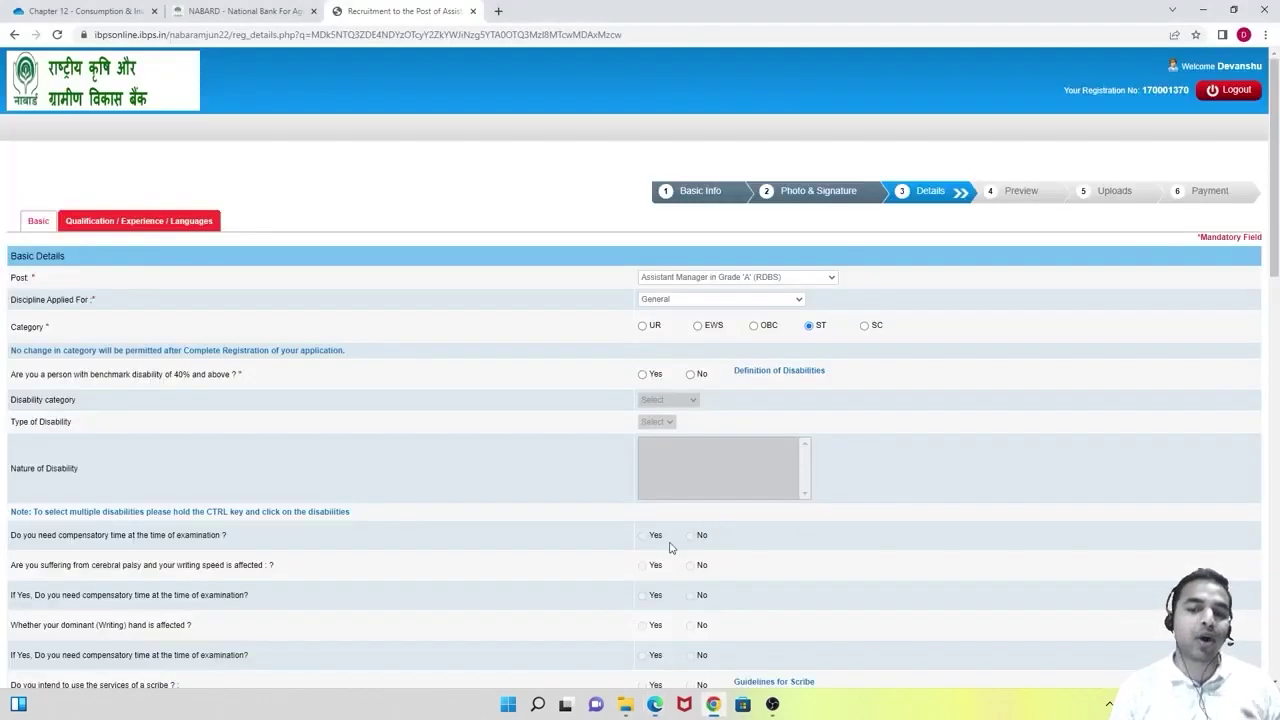
pyautogui.click(643, 331)
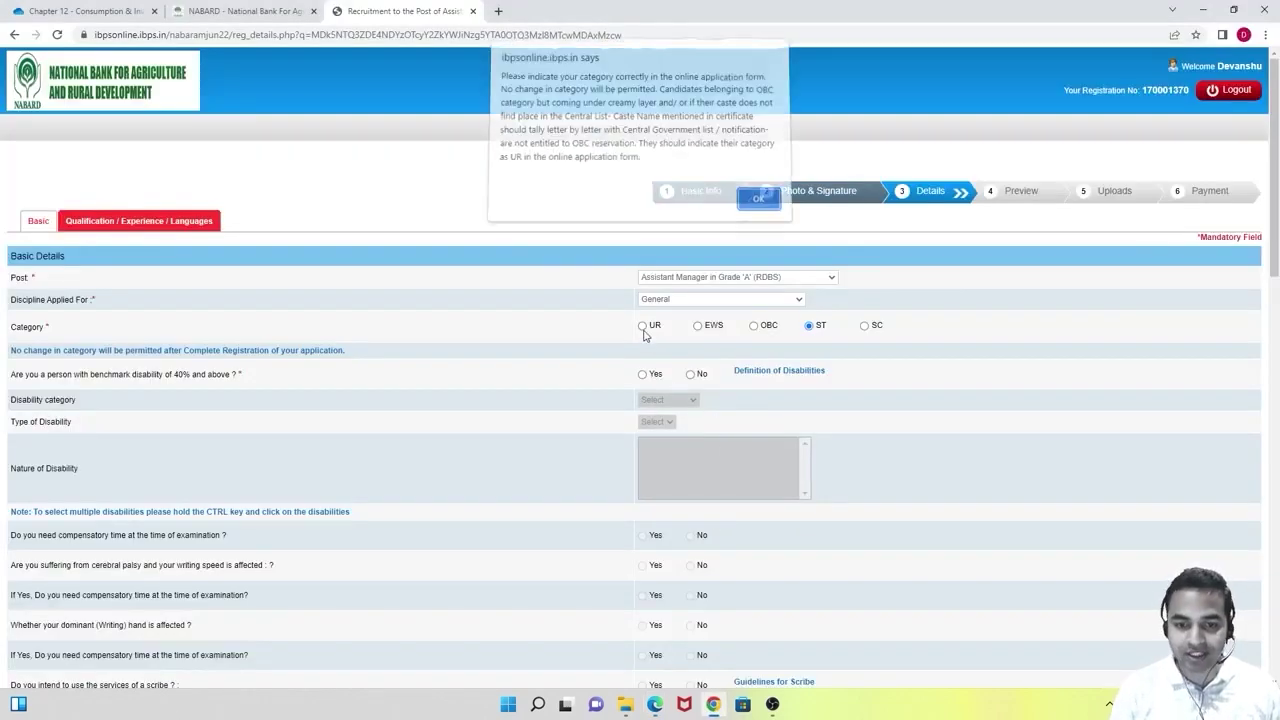
pyautogui.press('Return')
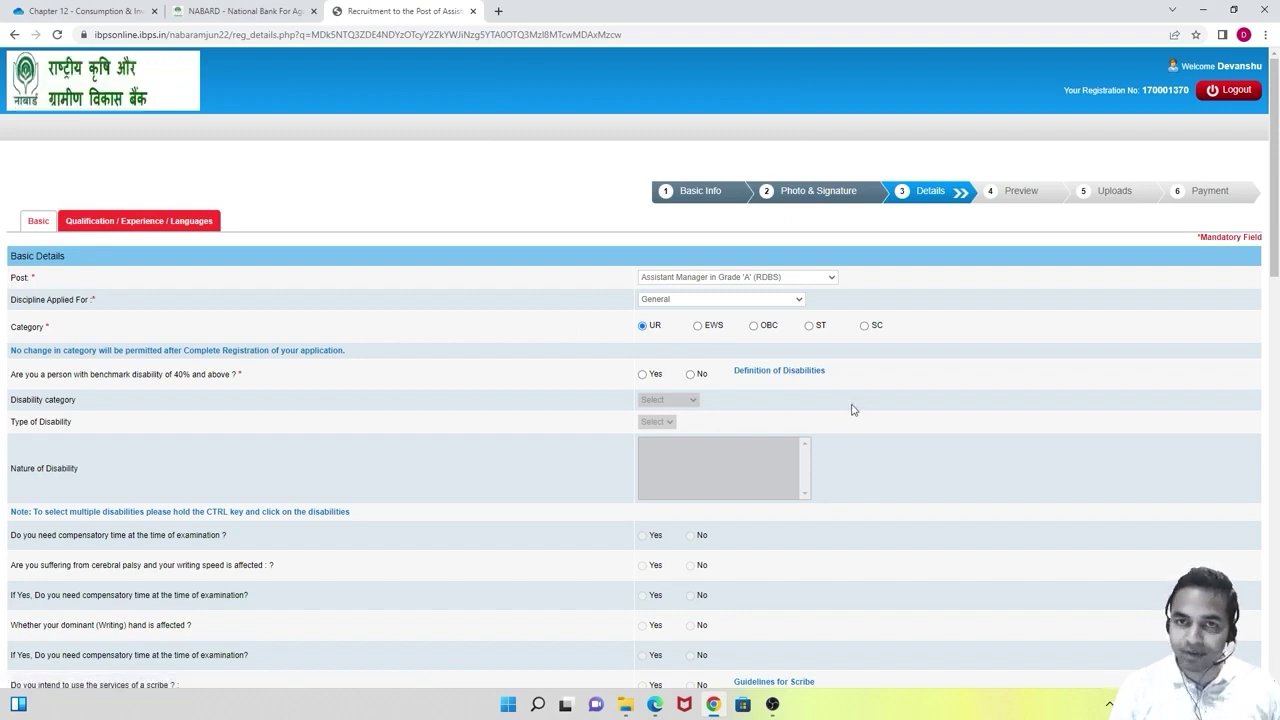
# Answer No to the benchmark disability question and scroll further down the form.
pyautogui.scroll(-2, 852, 409)
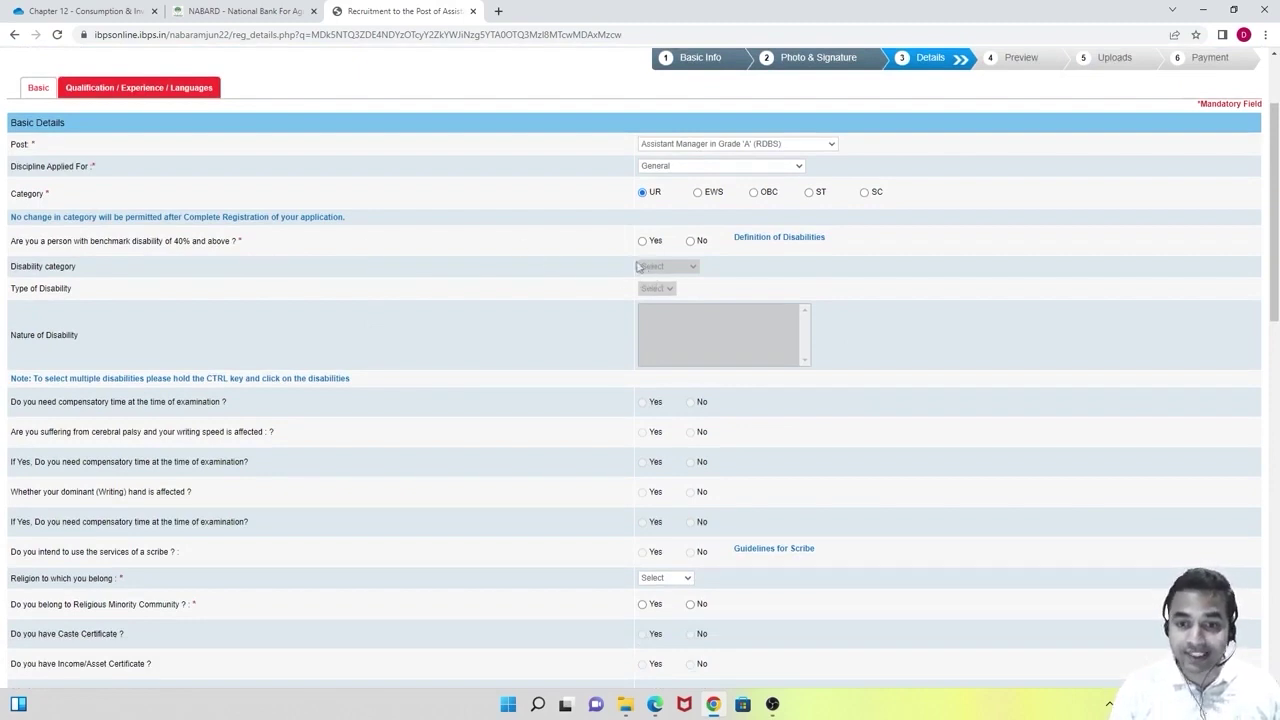
pyautogui.click(690, 241)
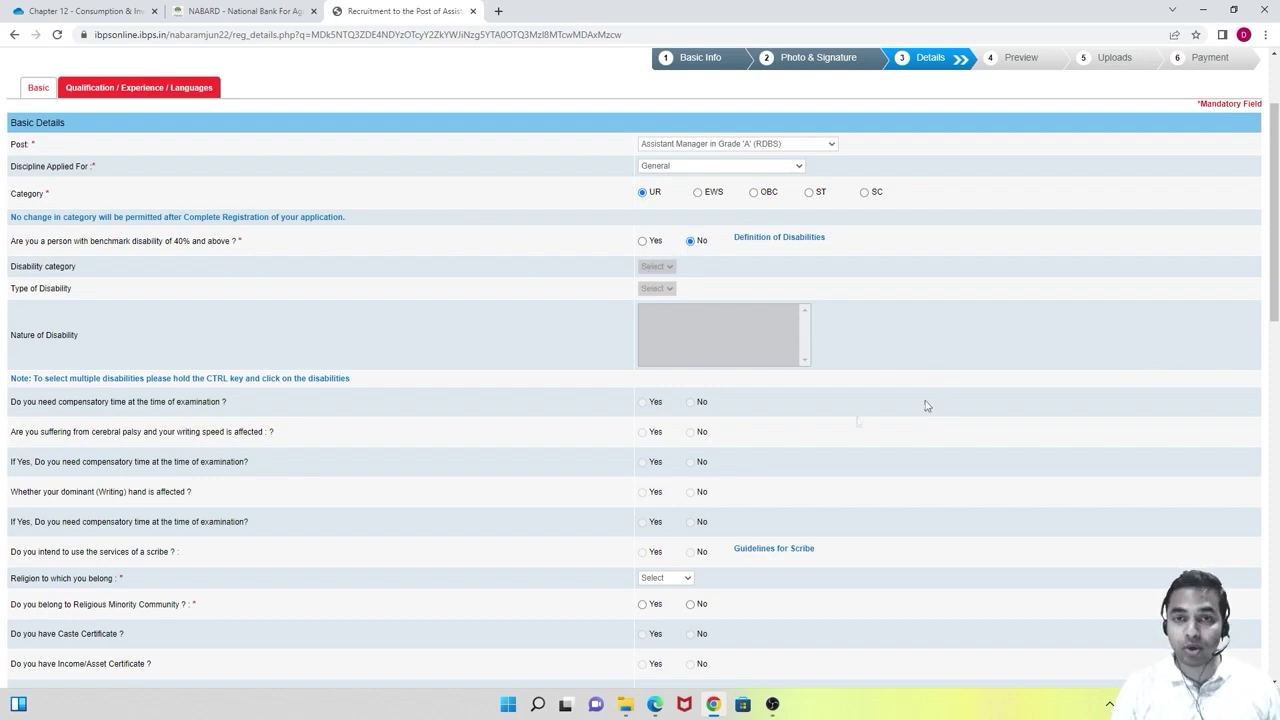
pyautogui.scroll(-1, 866, 391)
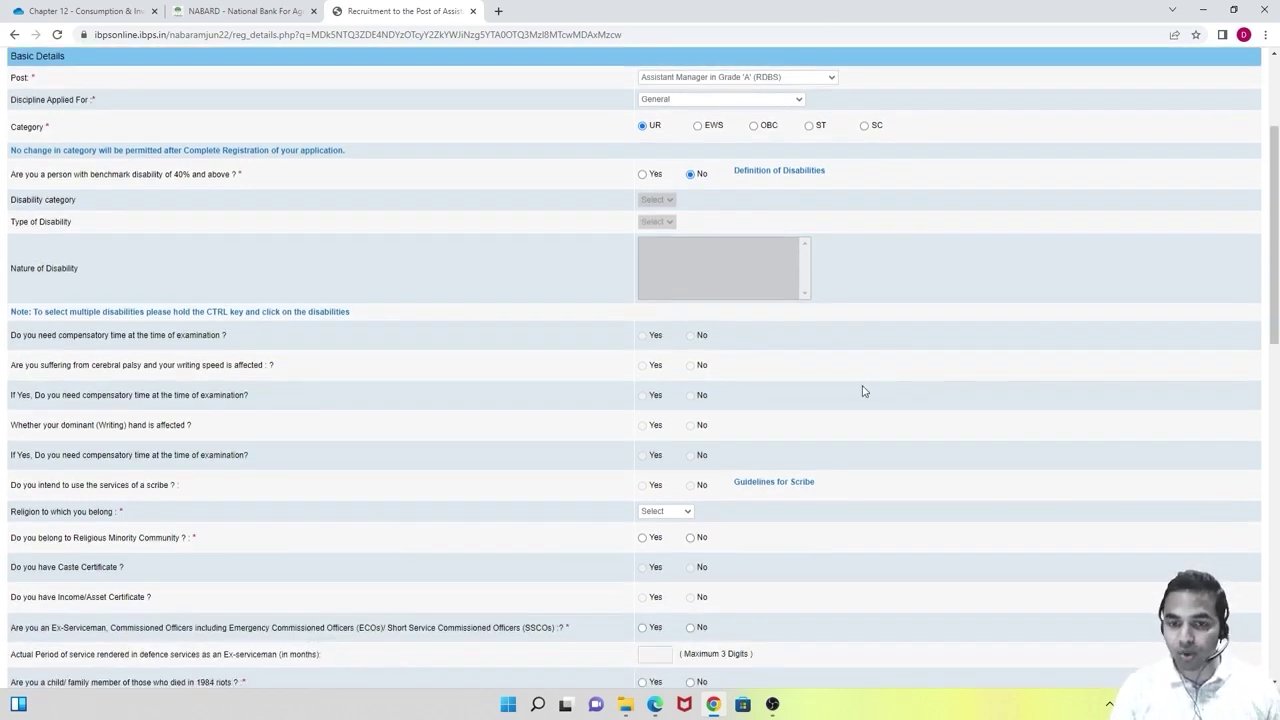
pyautogui.scroll(-1, 865, 391)
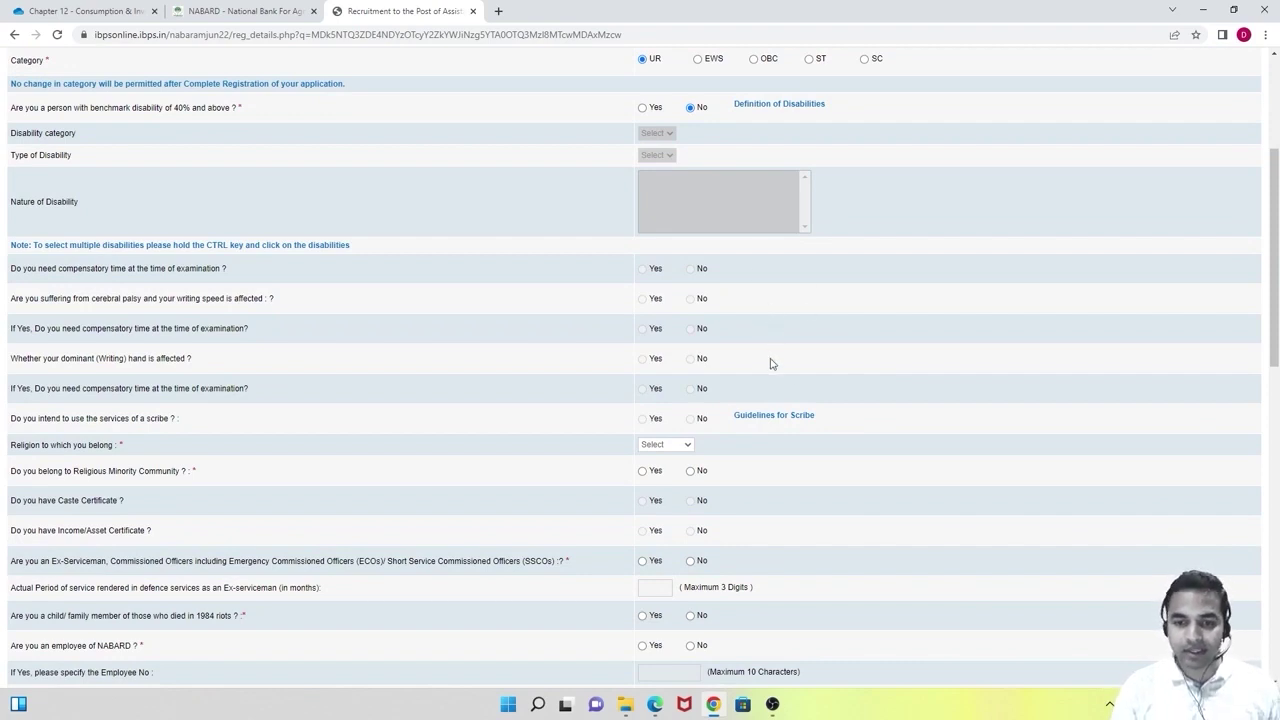
pyautogui.scroll(1, 770, 363)
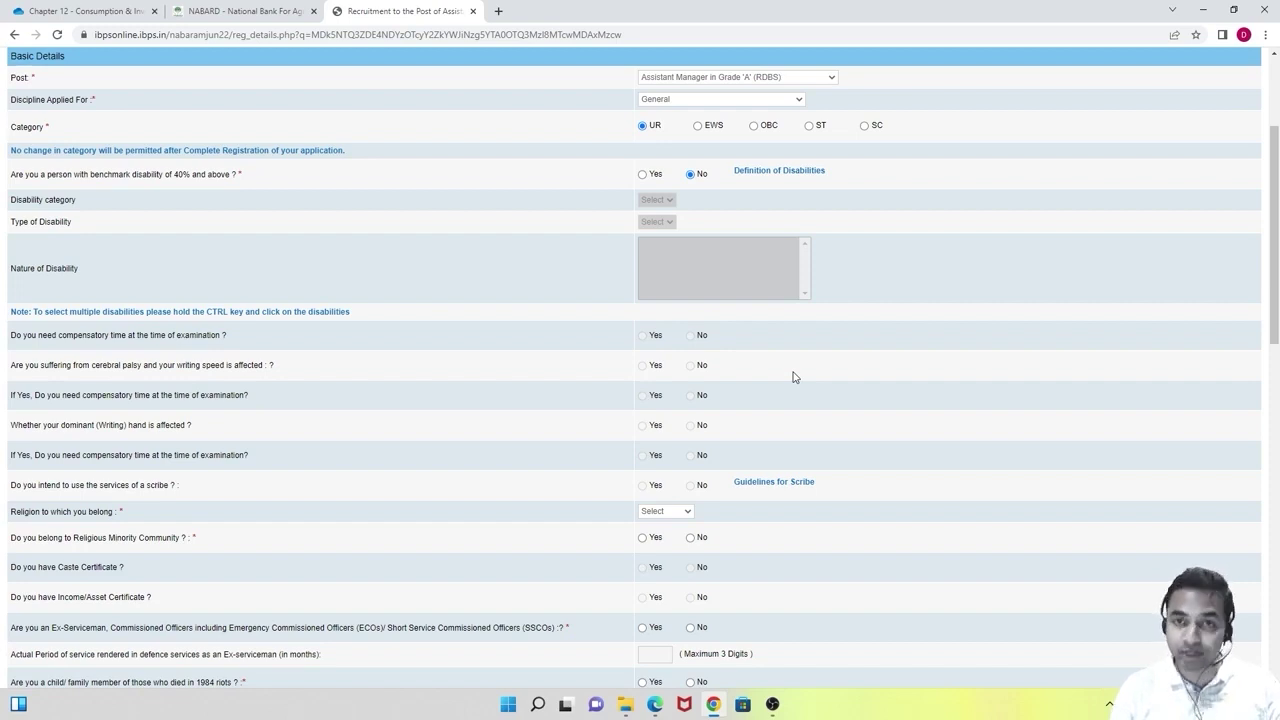
pyautogui.scroll(-2, 794, 376)
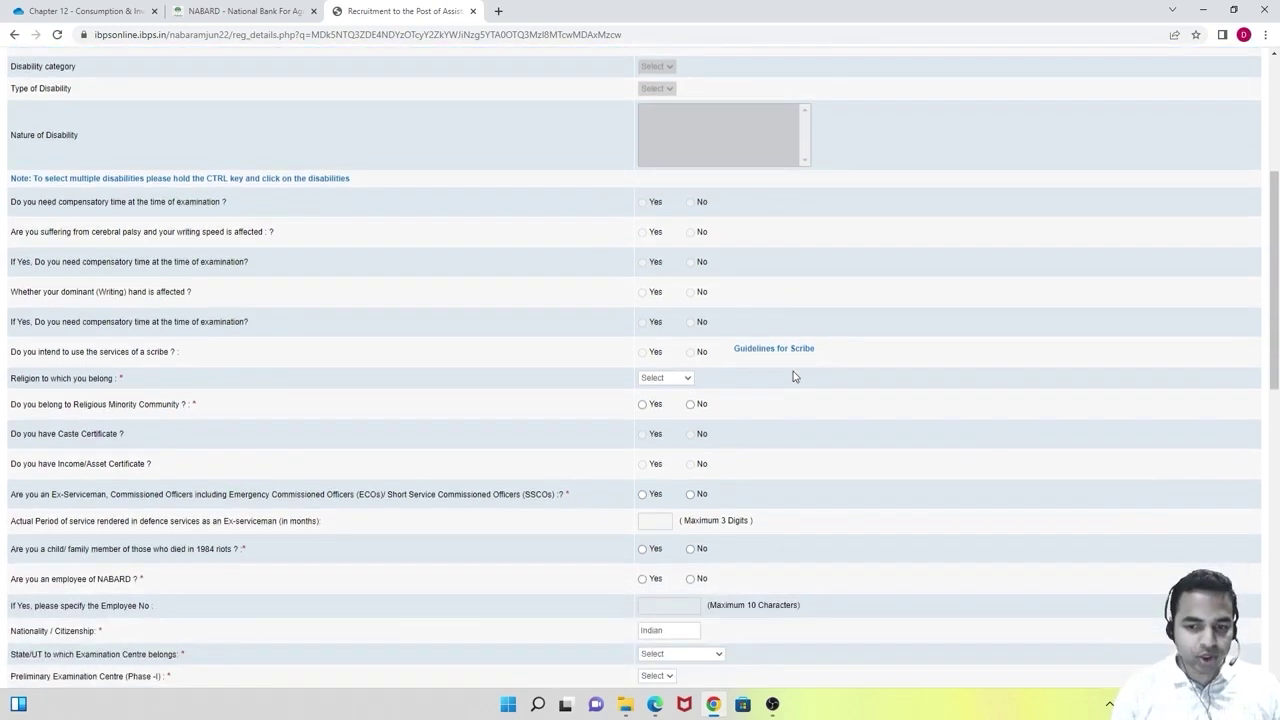
pyautogui.scroll(-1, 794, 376)
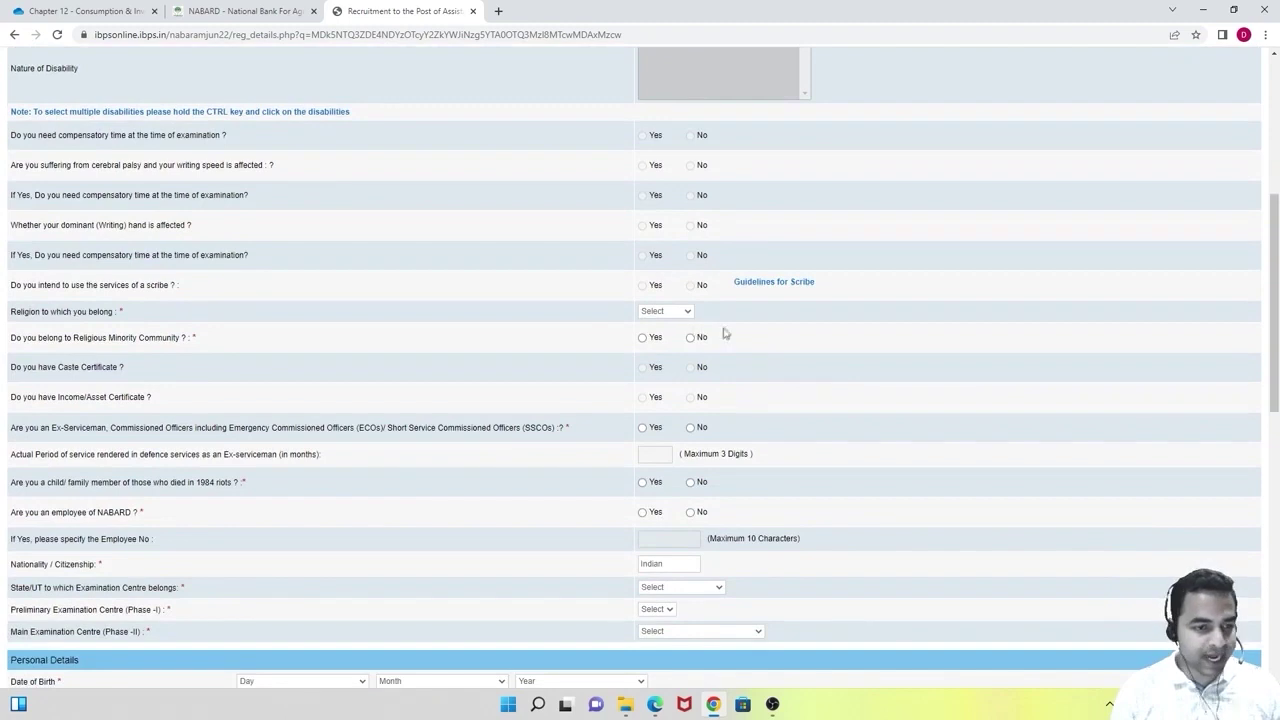
pyautogui.scroll(-1, 737, 332)
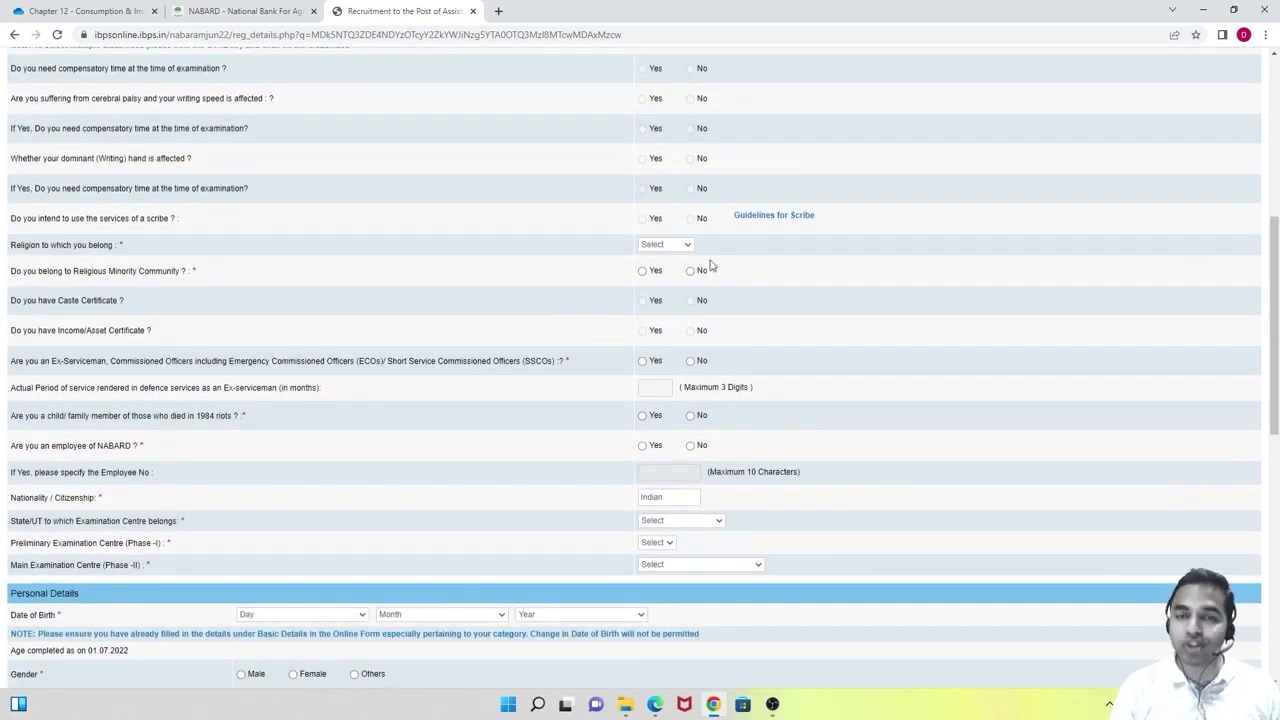
# Set religion to Hindu and answer No to the religious minority question.
pyautogui.click(687, 248)
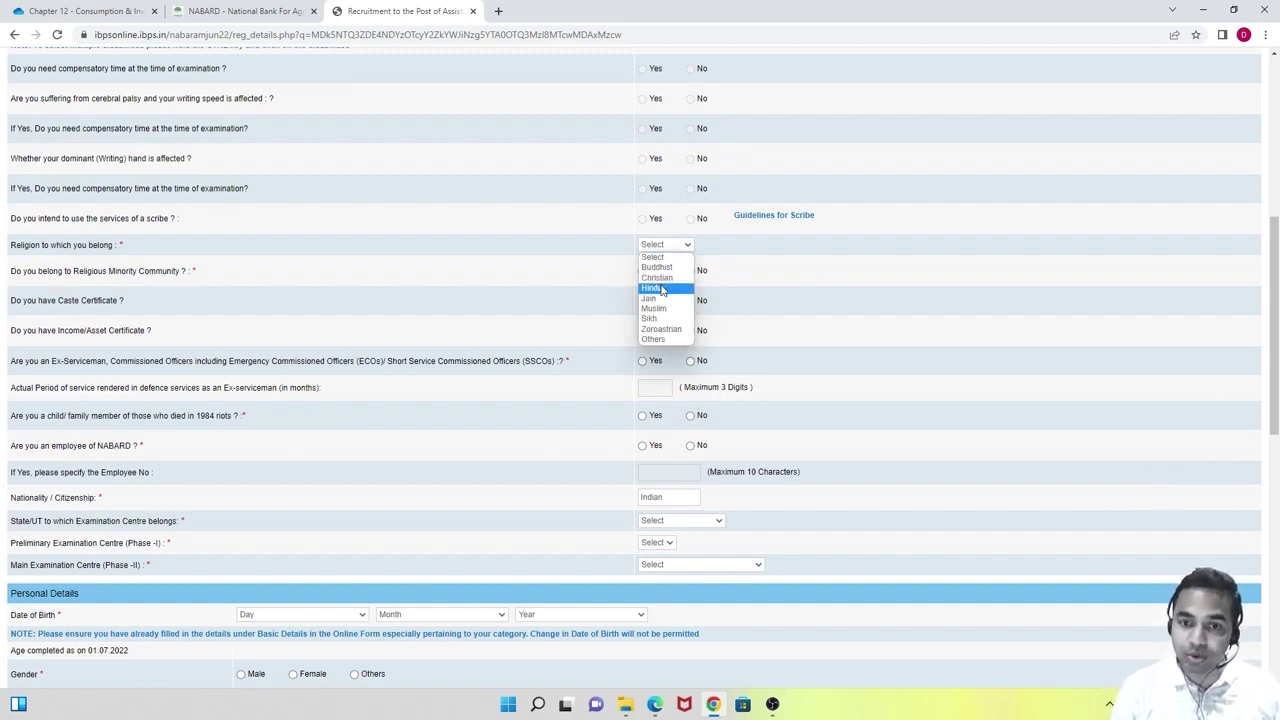
pyautogui.click(662, 290)
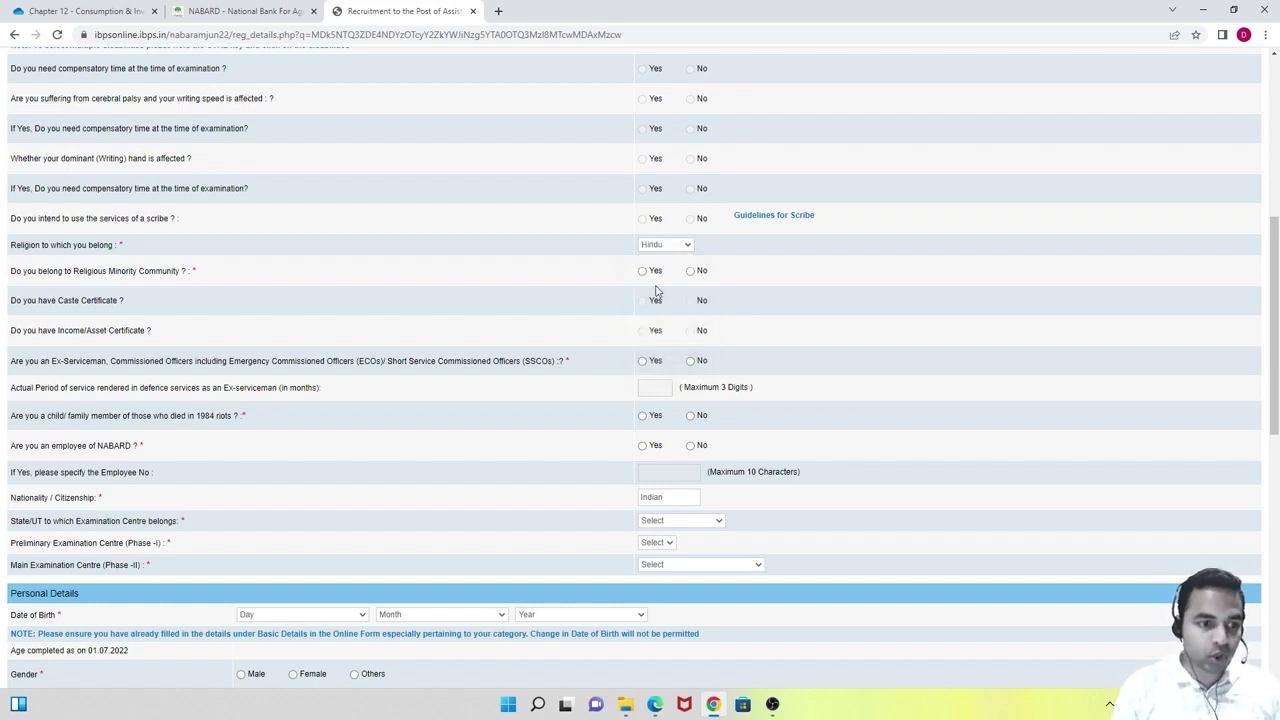
pyautogui.click(690, 271)
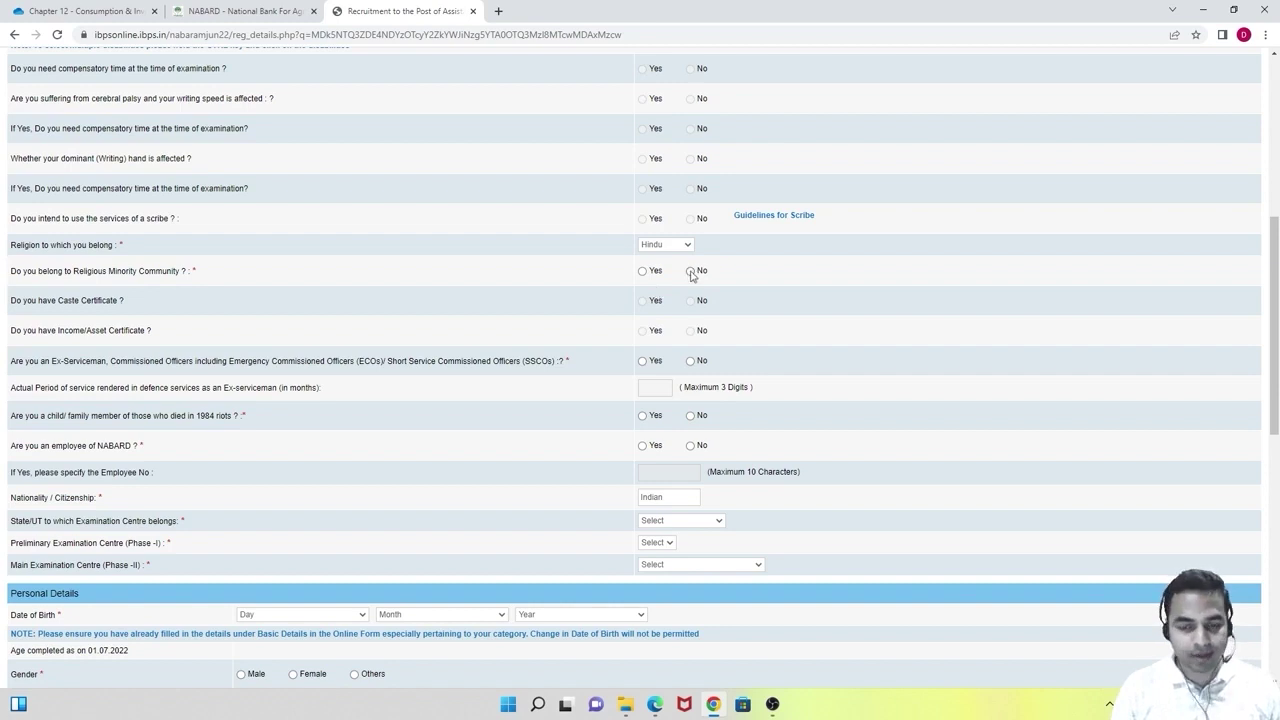
pyautogui.scroll(-1, 730, 313)
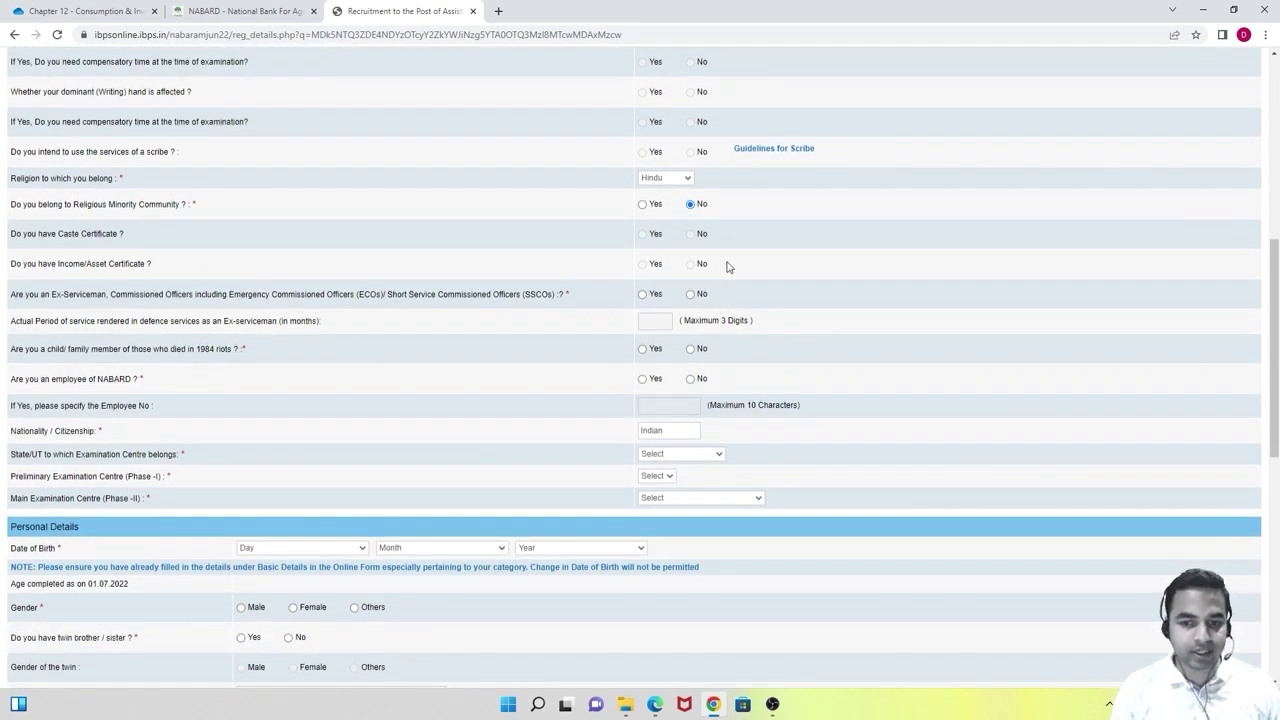
pyautogui.scroll(-1, 729, 267)
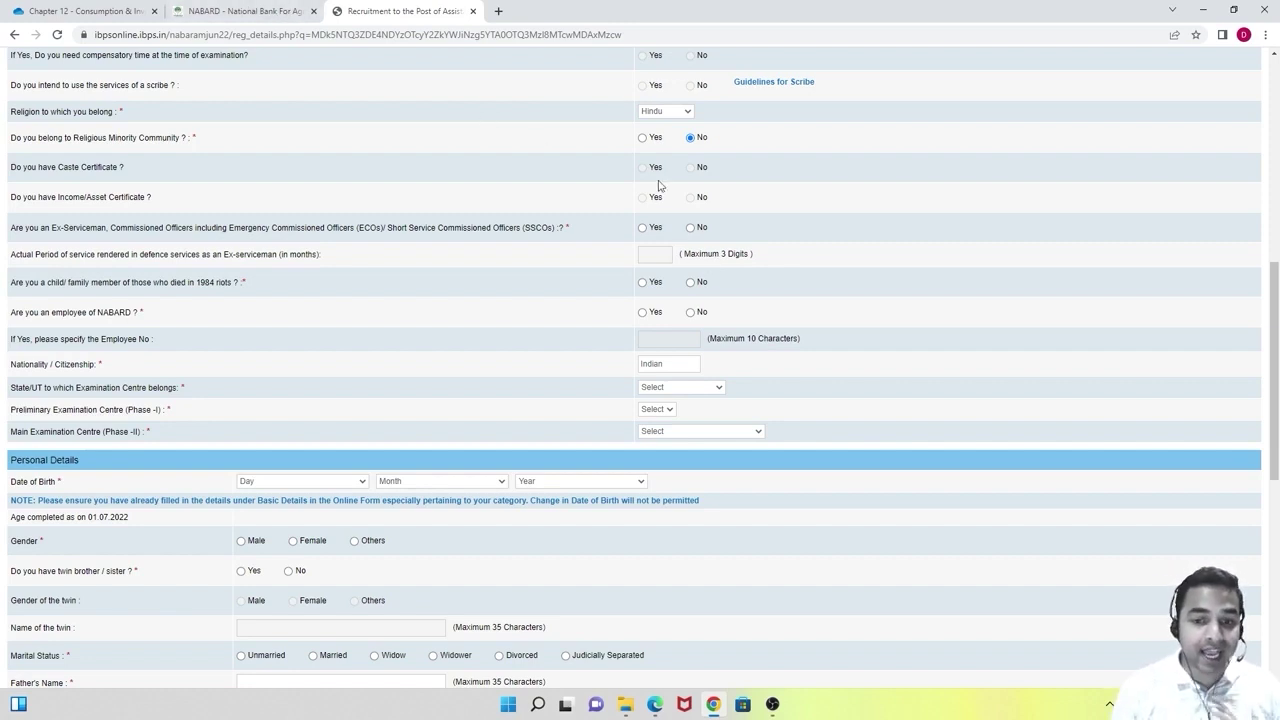
# Answer No to the ex-serviceman, 1984 riots and NABARD-employee questions.
pyautogui.click(693, 229)
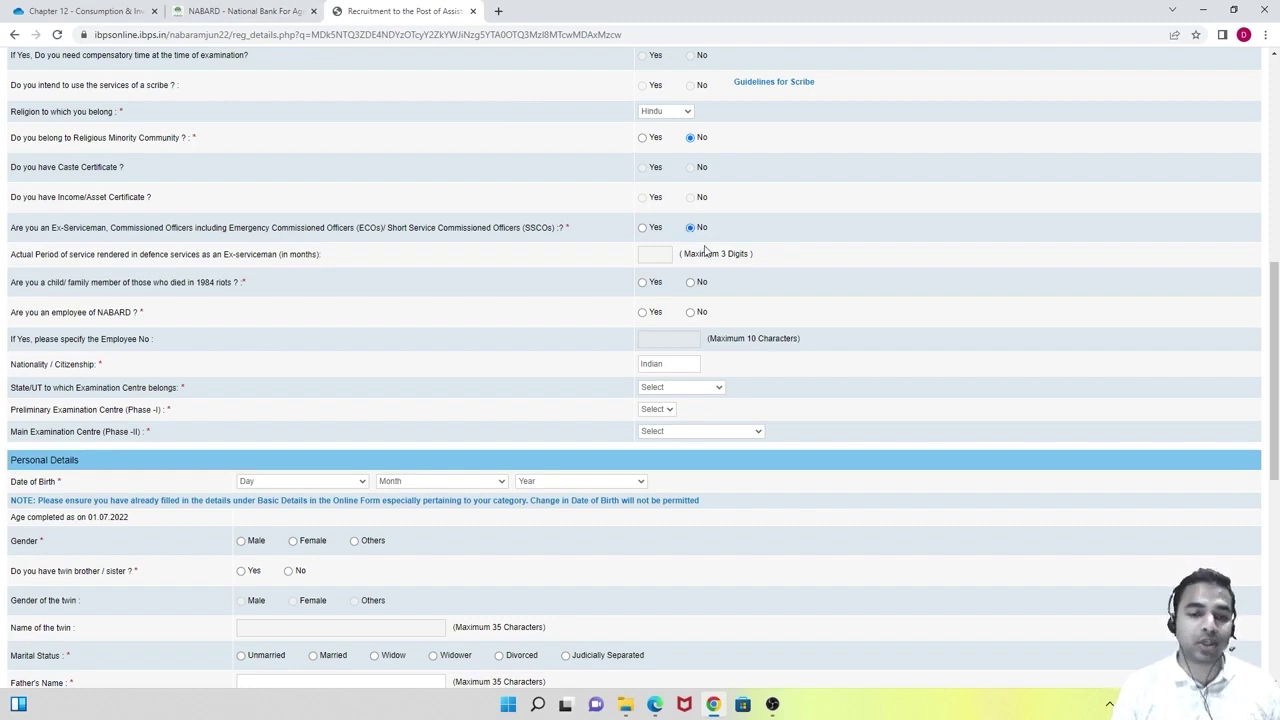
pyautogui.scroll(-1, 700, 248)
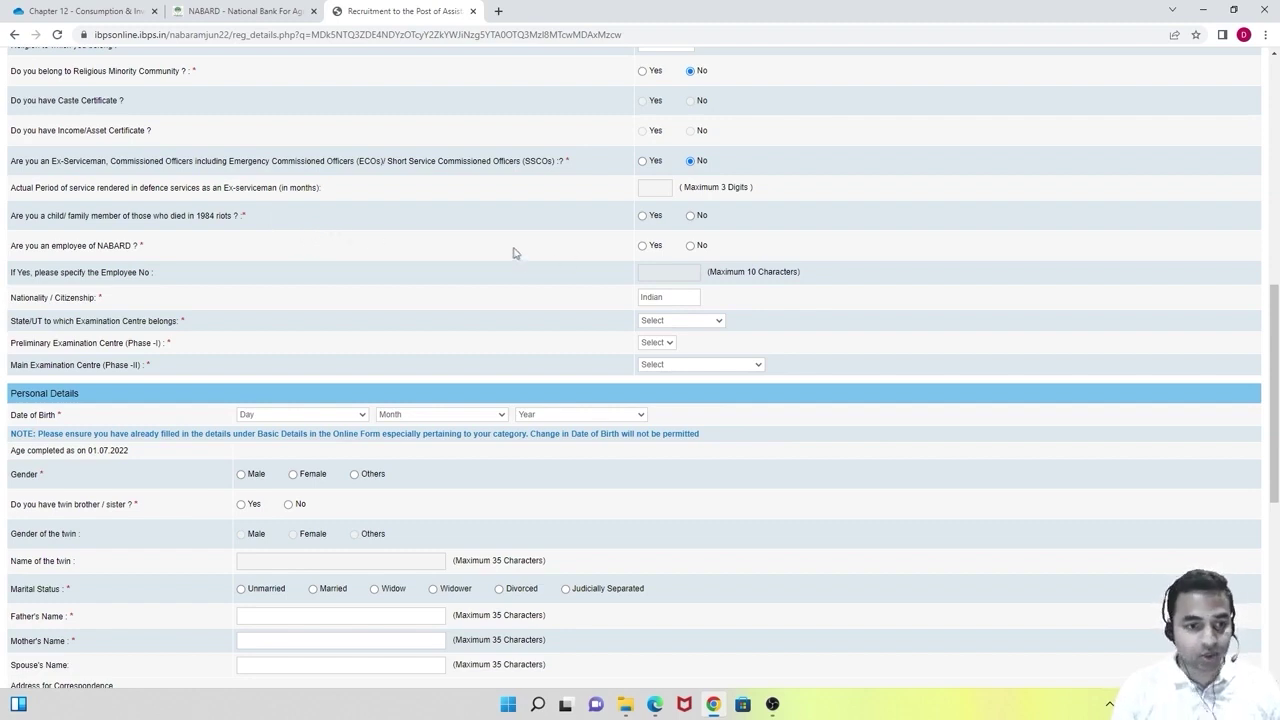
pyautogui.click(690, 215)
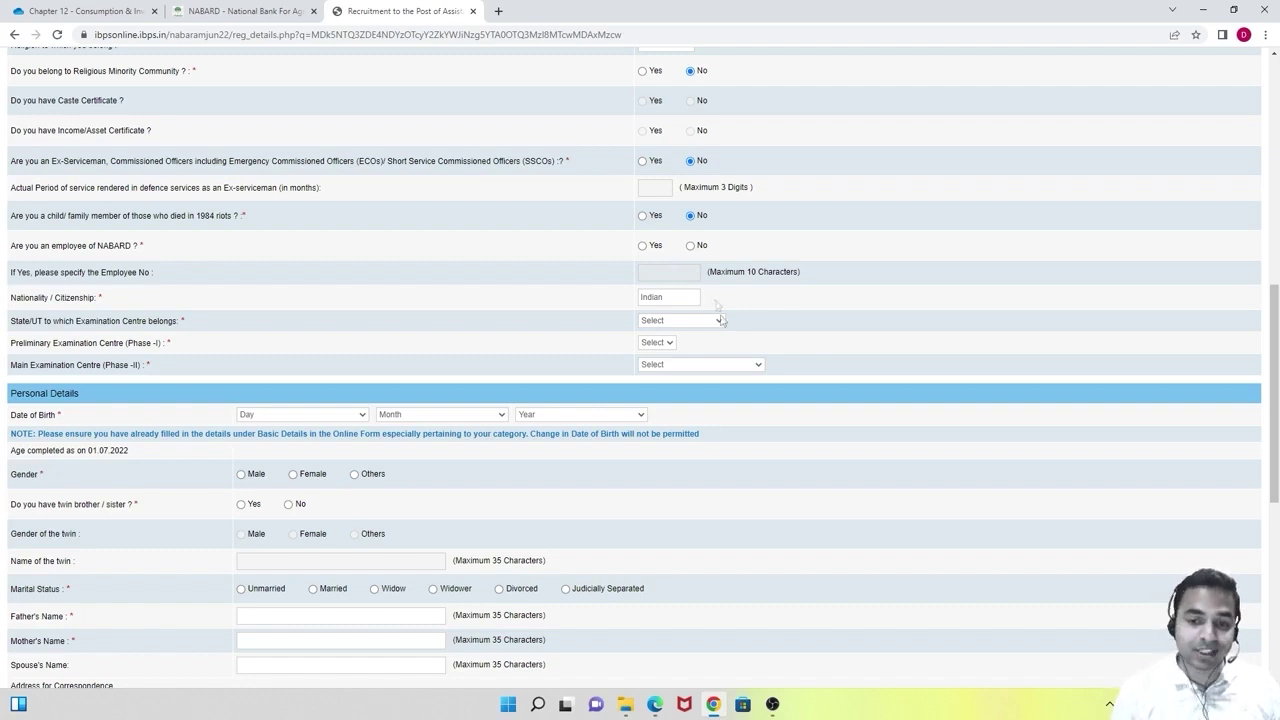
pyautogui.click(697, 250)
pyautogui.scroll(-1, 700, 283)
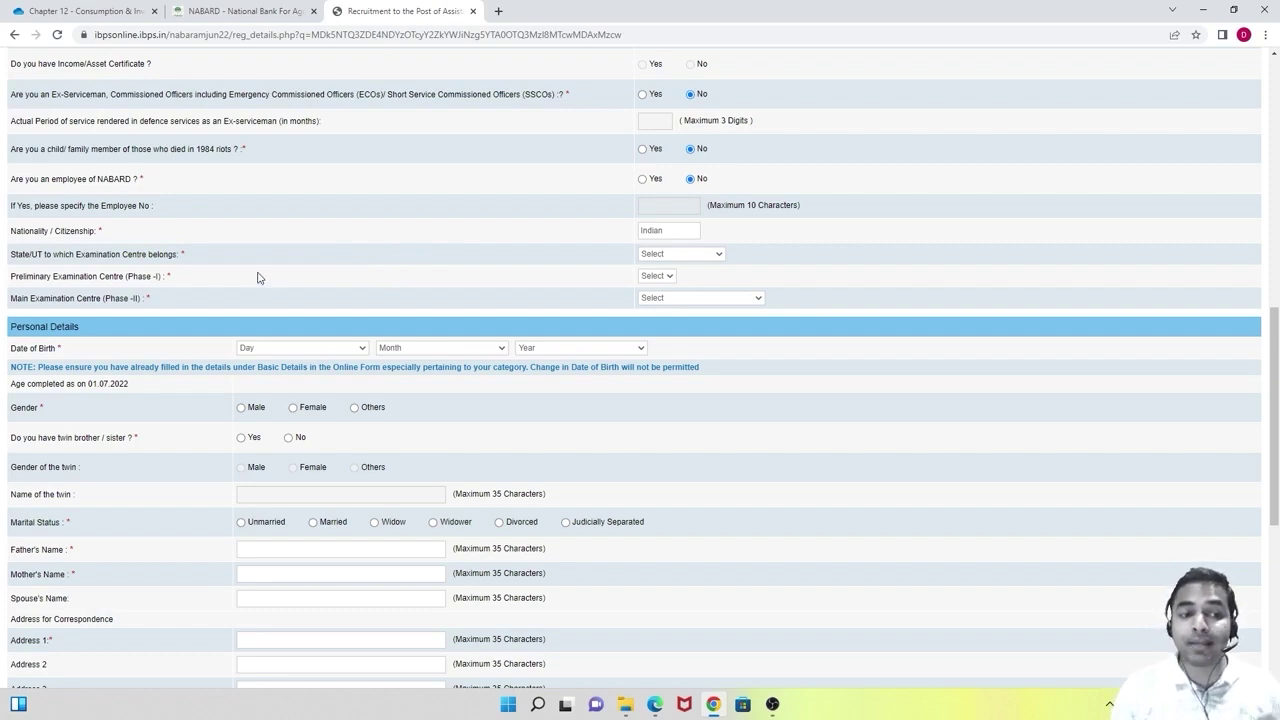
pyautogui.scroll(-1, 258, 278)
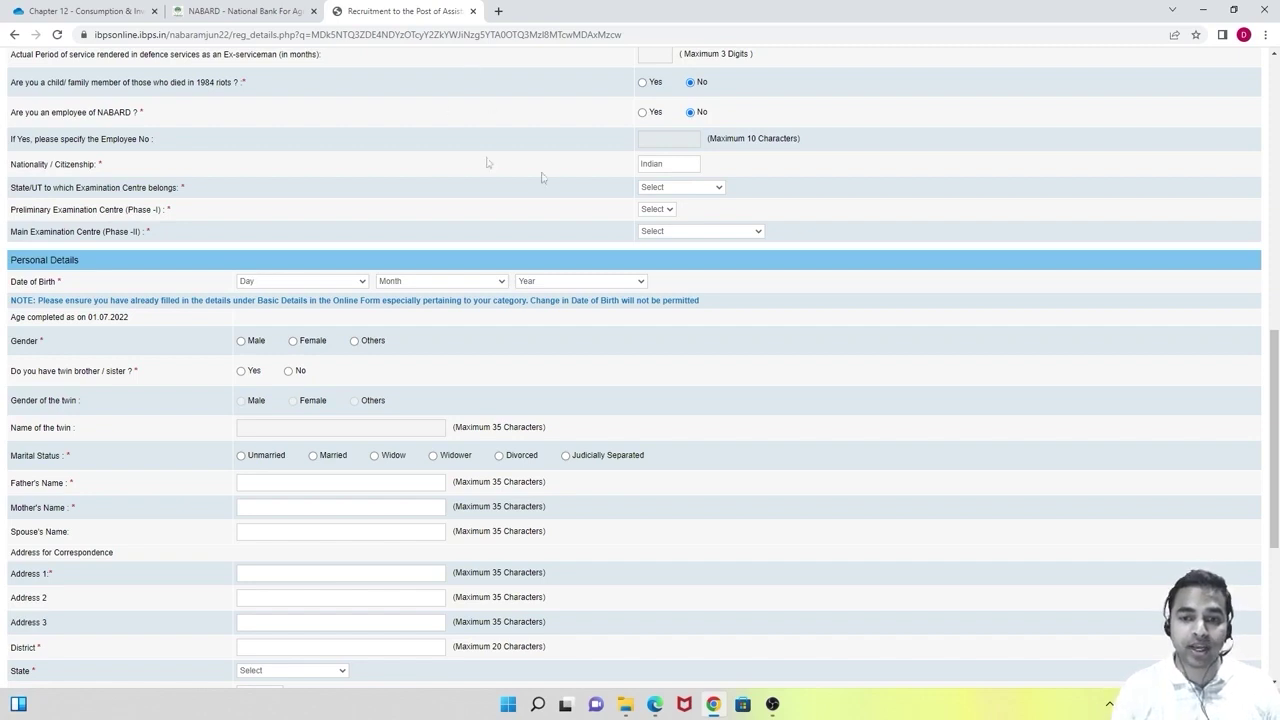
# Set the exam centre state to Chandigarh, replacing the initially chosen Haryana.
pyautogui.click(700, 192)
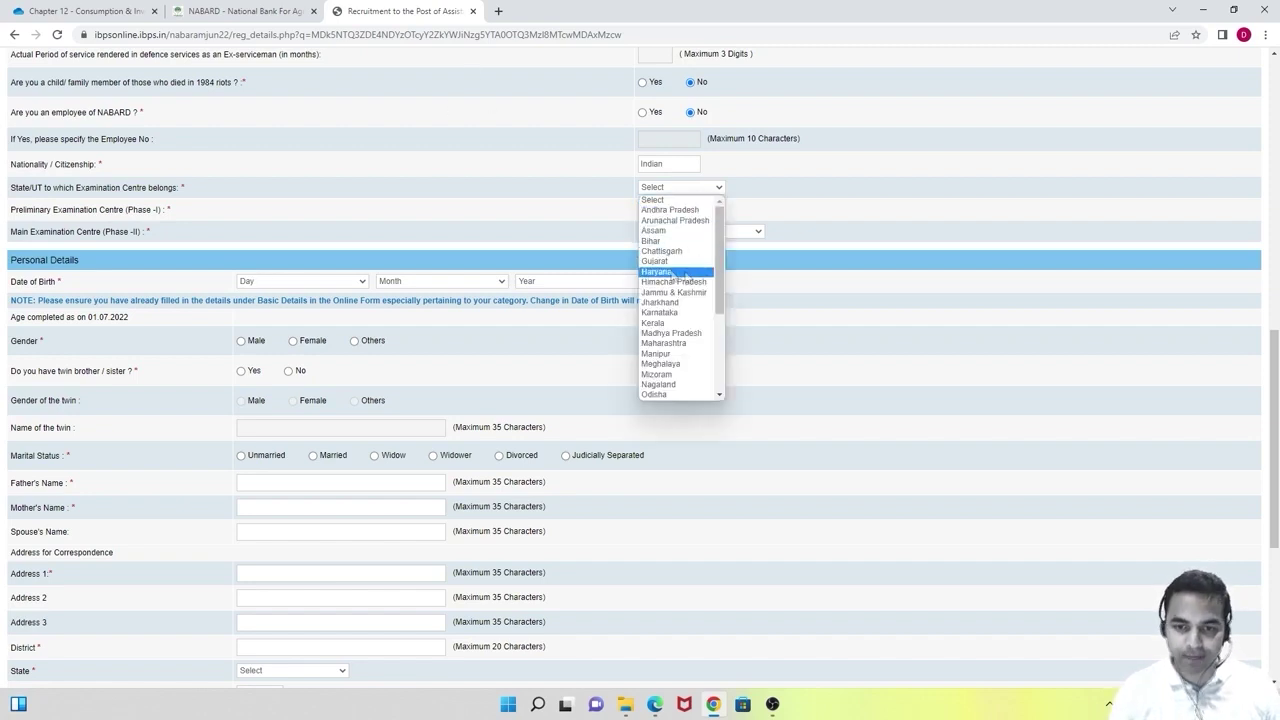
pyautogui.click(674, 272)
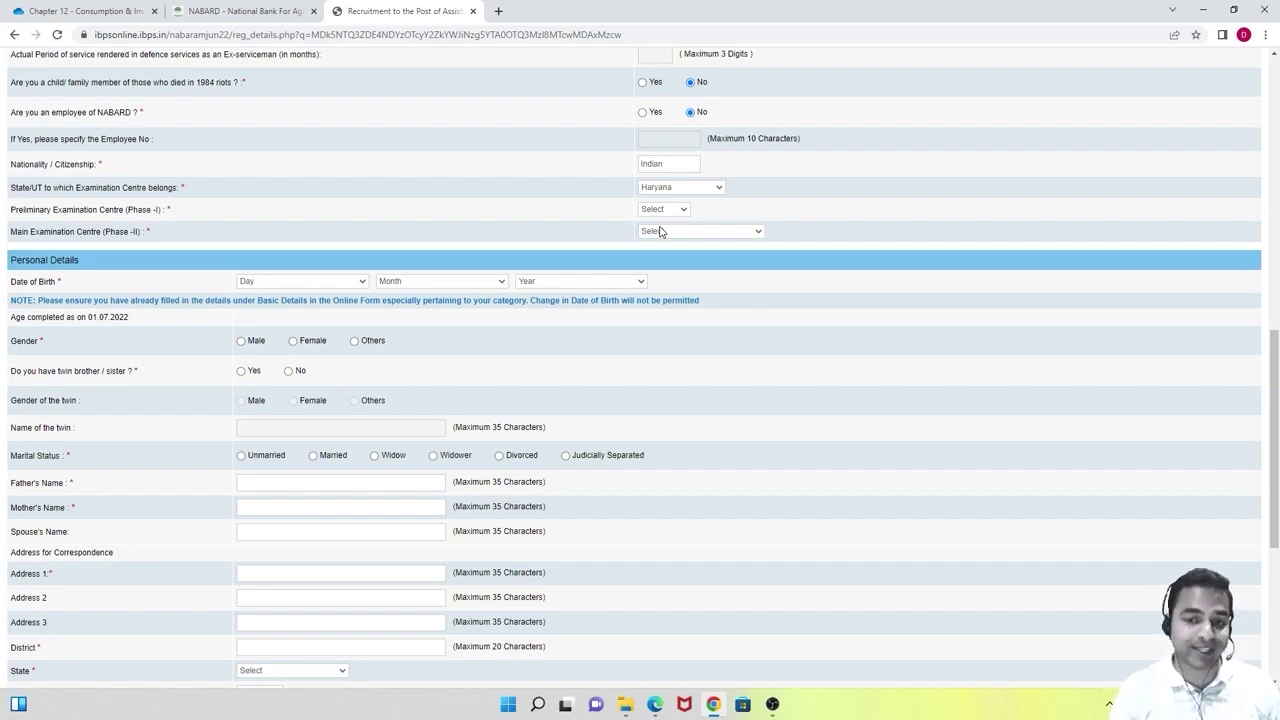
pyautogui.click(665, 210)
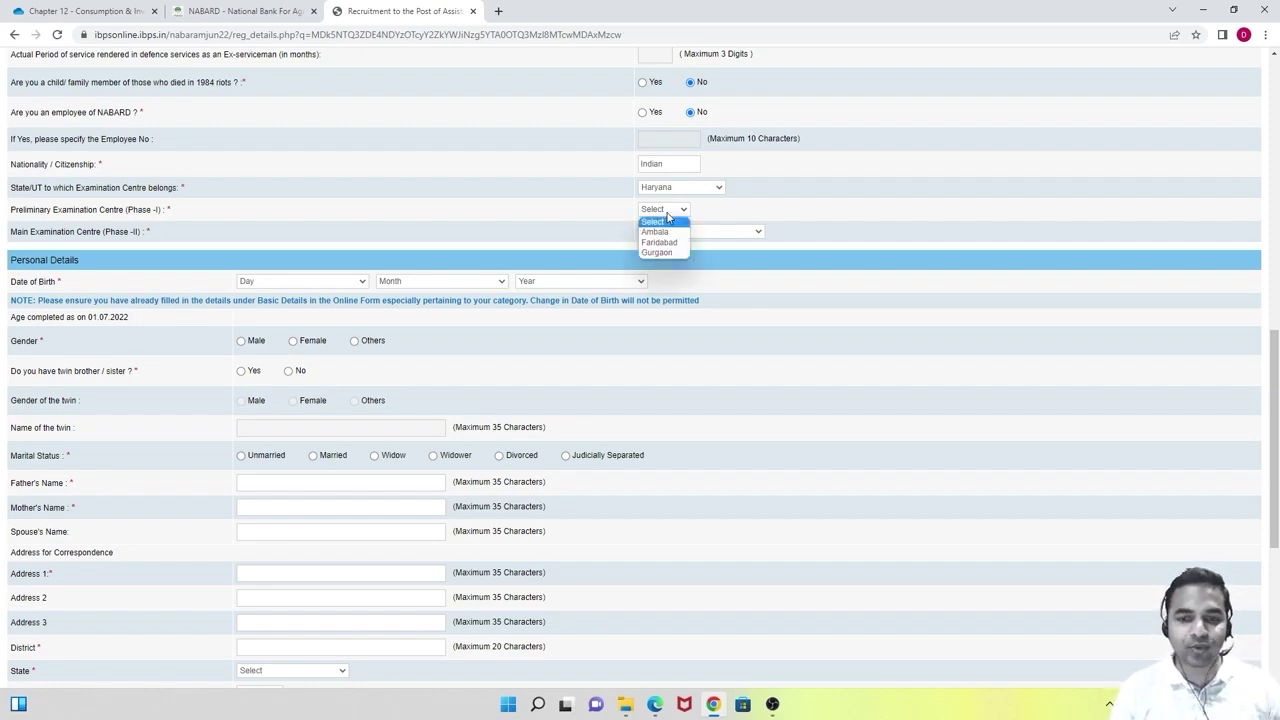
pyautogui.click(703, 216)
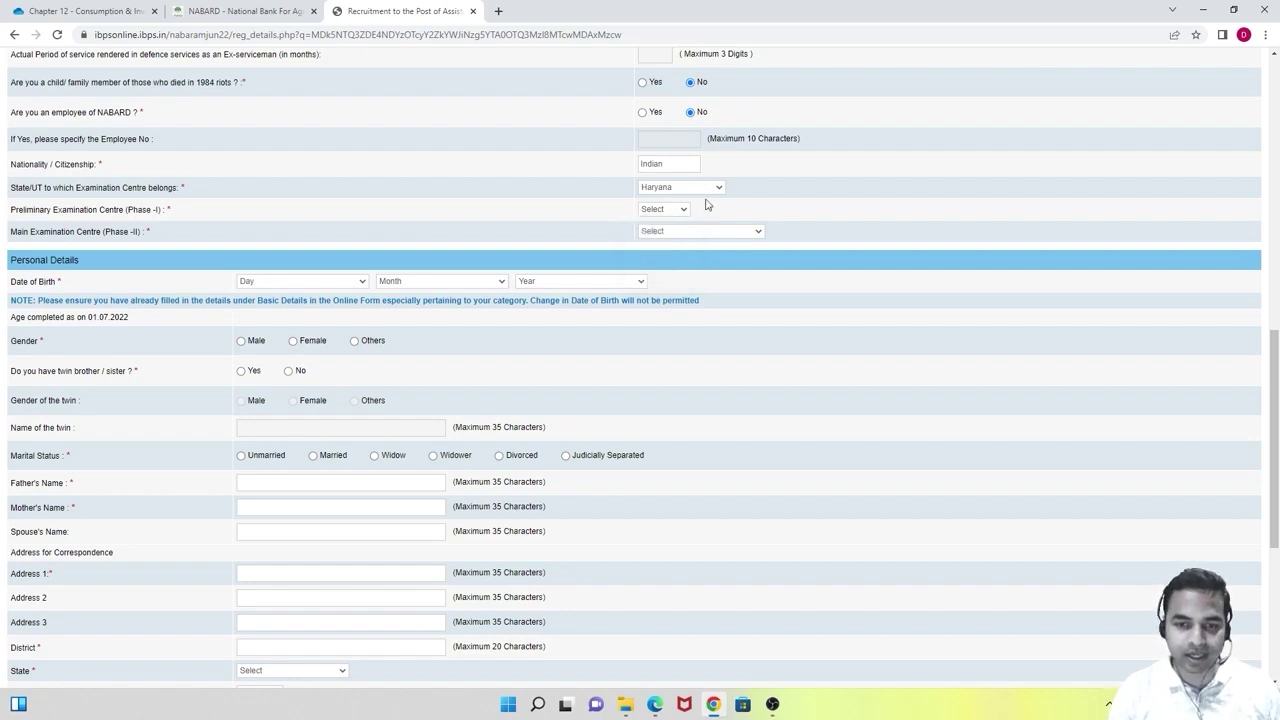
pyautogui.click(705, 190)
pyautogui.moveTo(720, 292); pyautogui.dragTo(723, 380)
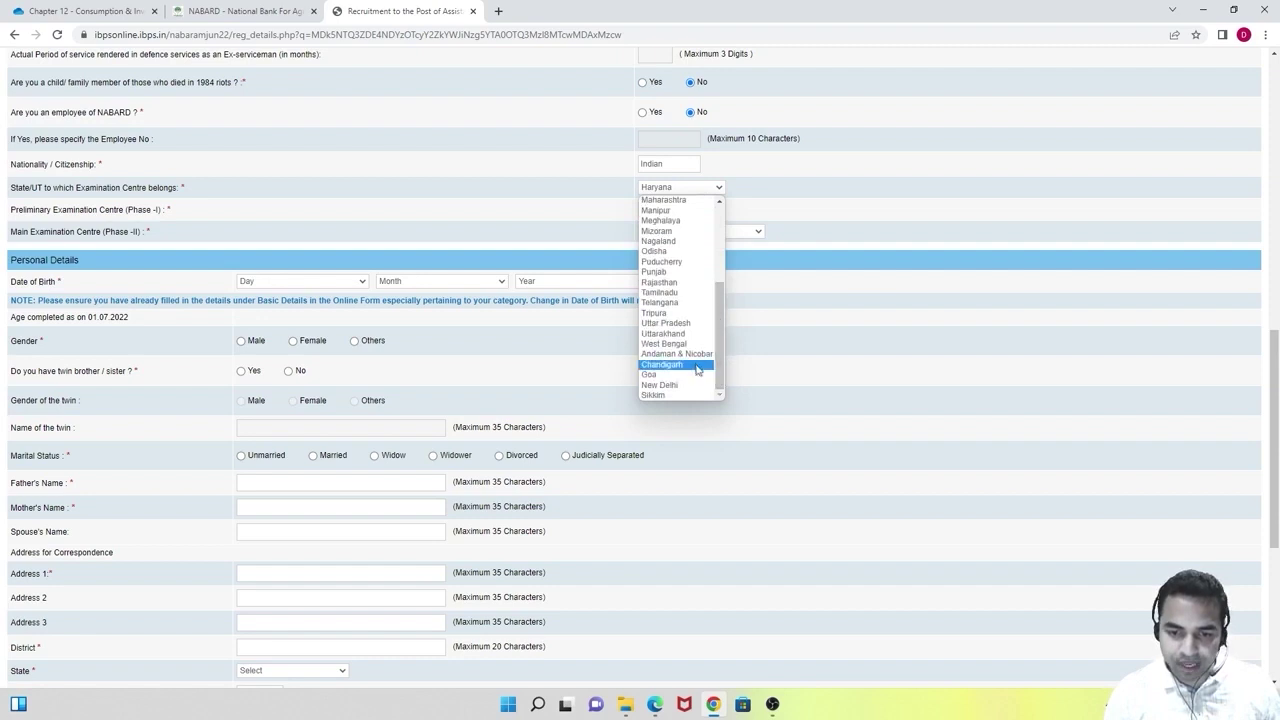
pyautogui.click(689, 363)
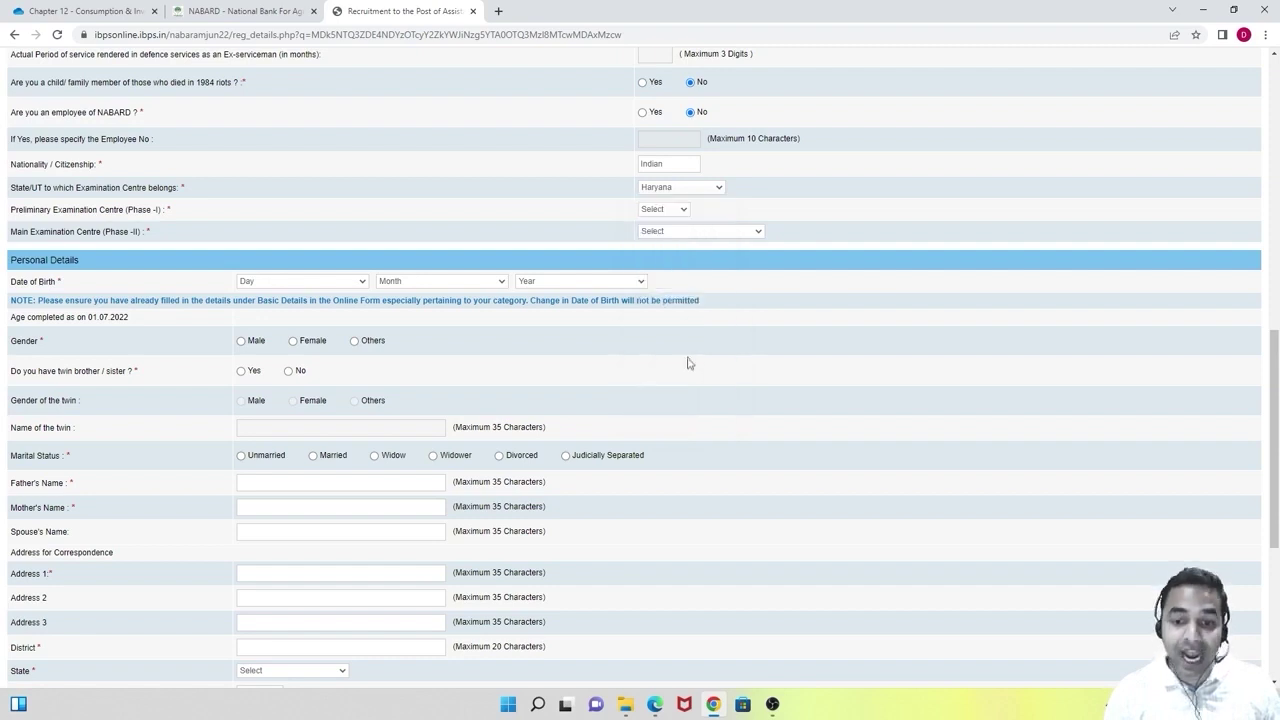
# Choose Chandigarh-Mohali as both the preliminary (Phase-I) and main (Phase-II) exam centres.
pyautogui.click(679, 214)
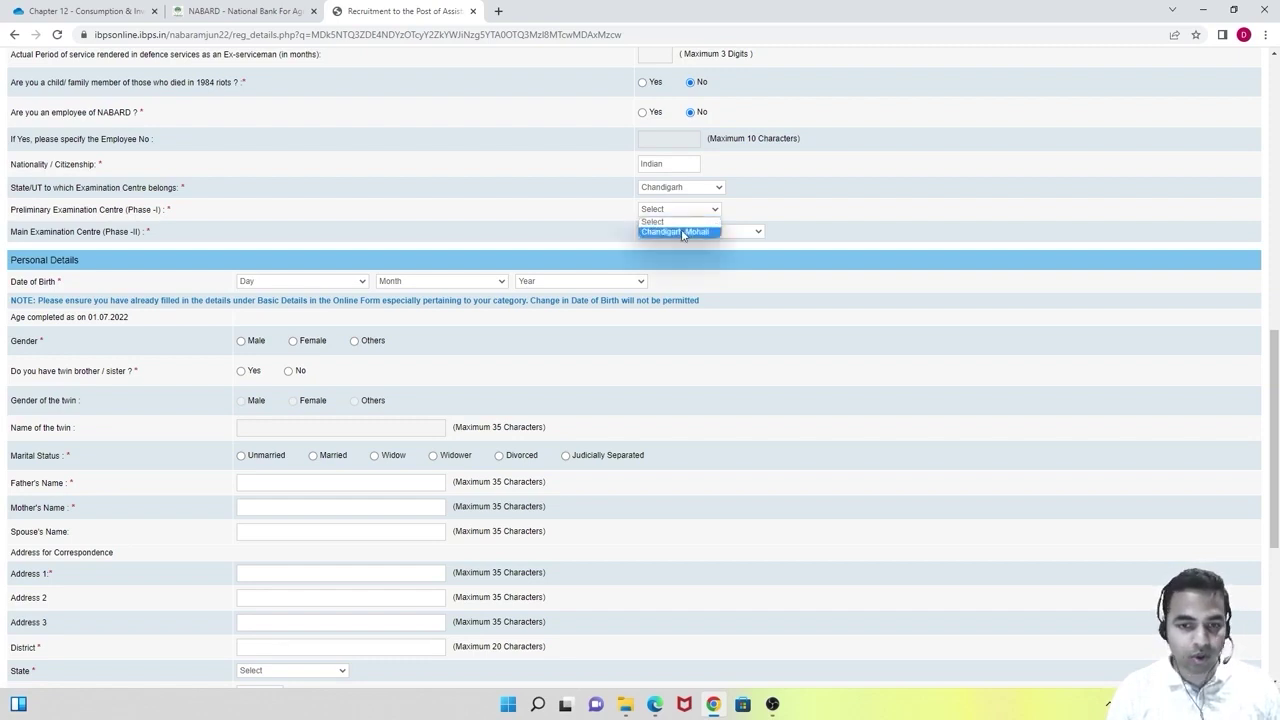
pyautogui.click(688, 231)
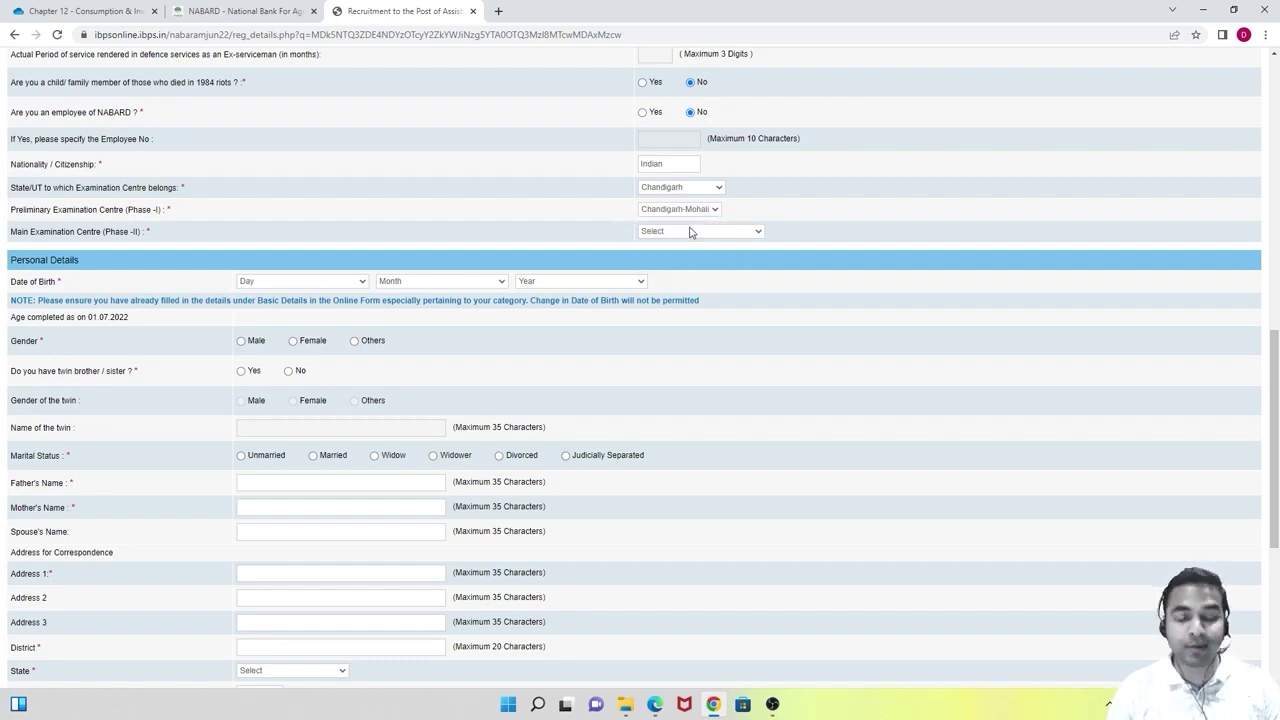
pyautogui.click(689, 232)
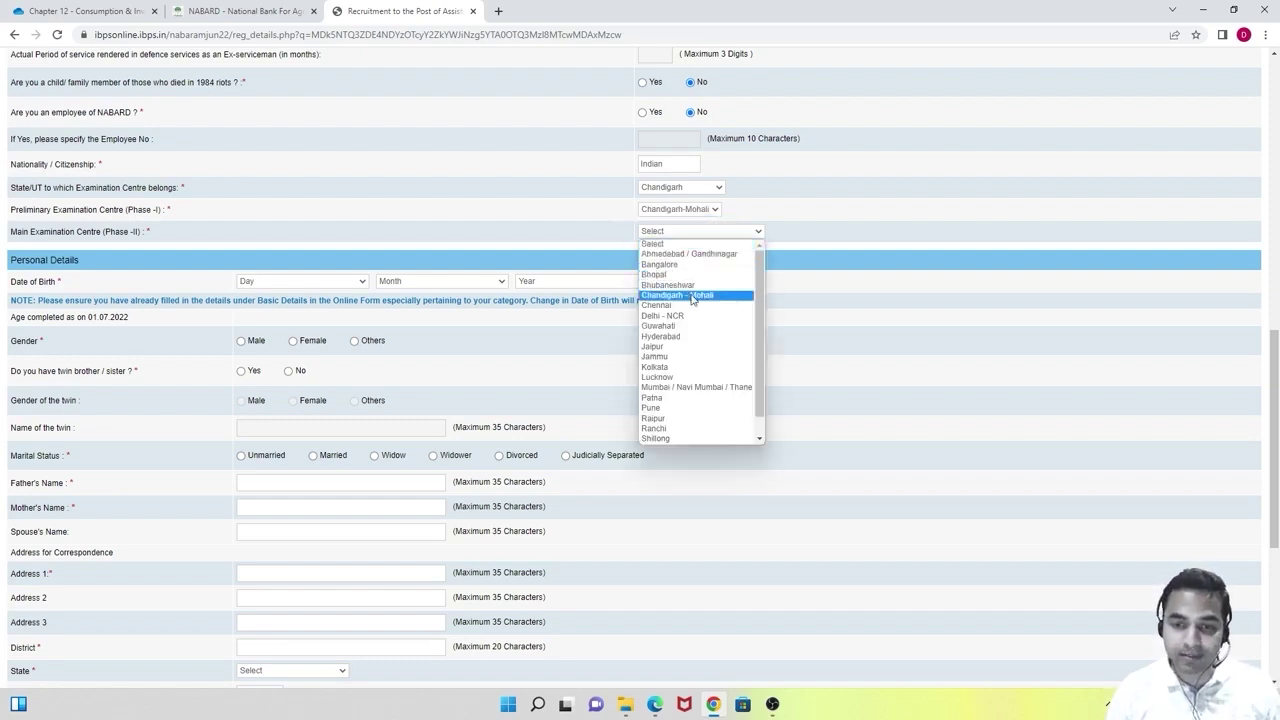
pyautogui.click(694, 276)
pyautogui.scroll(1, 712, 307)
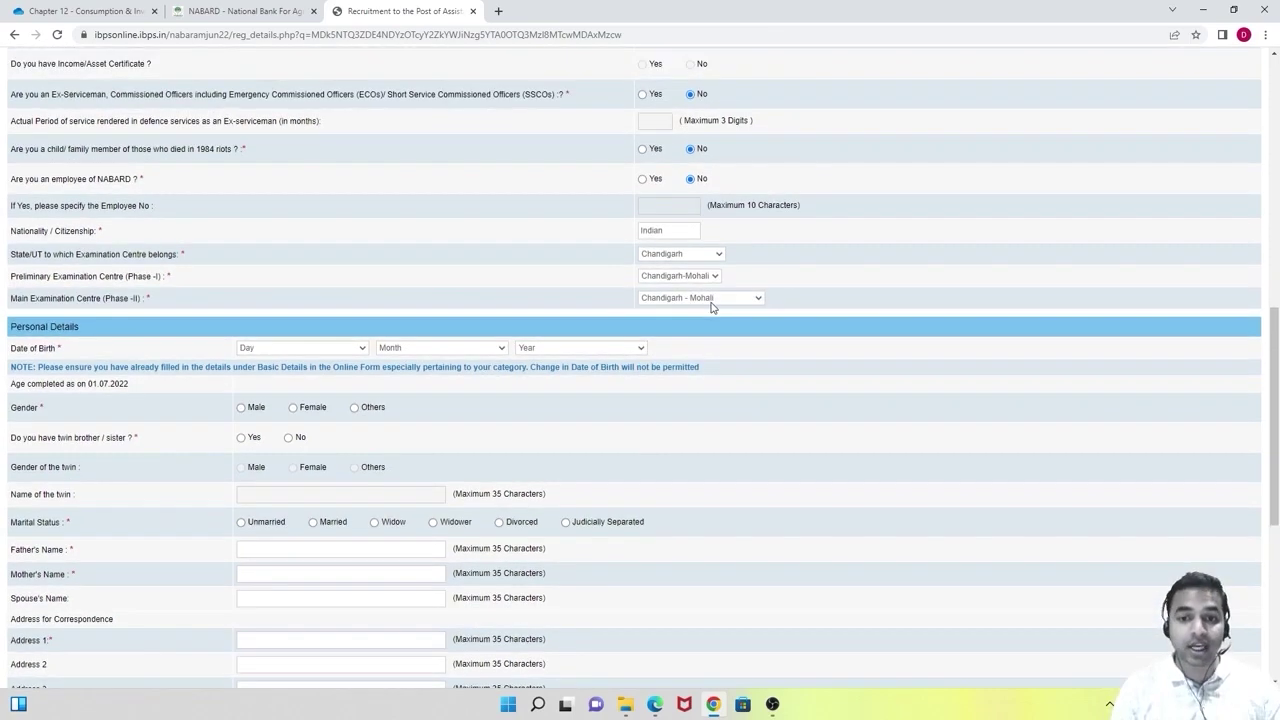
pyautogui.scroll(-3, 712, 307)
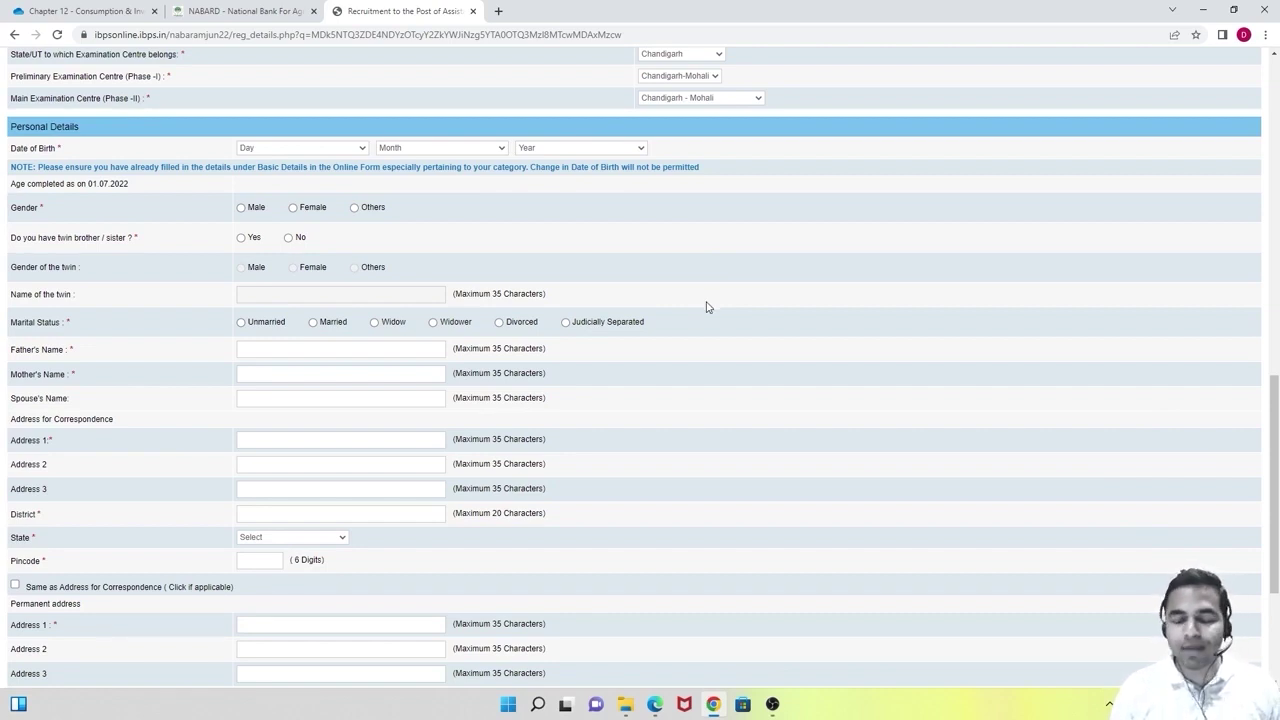
pyautogui.click(276, 152)
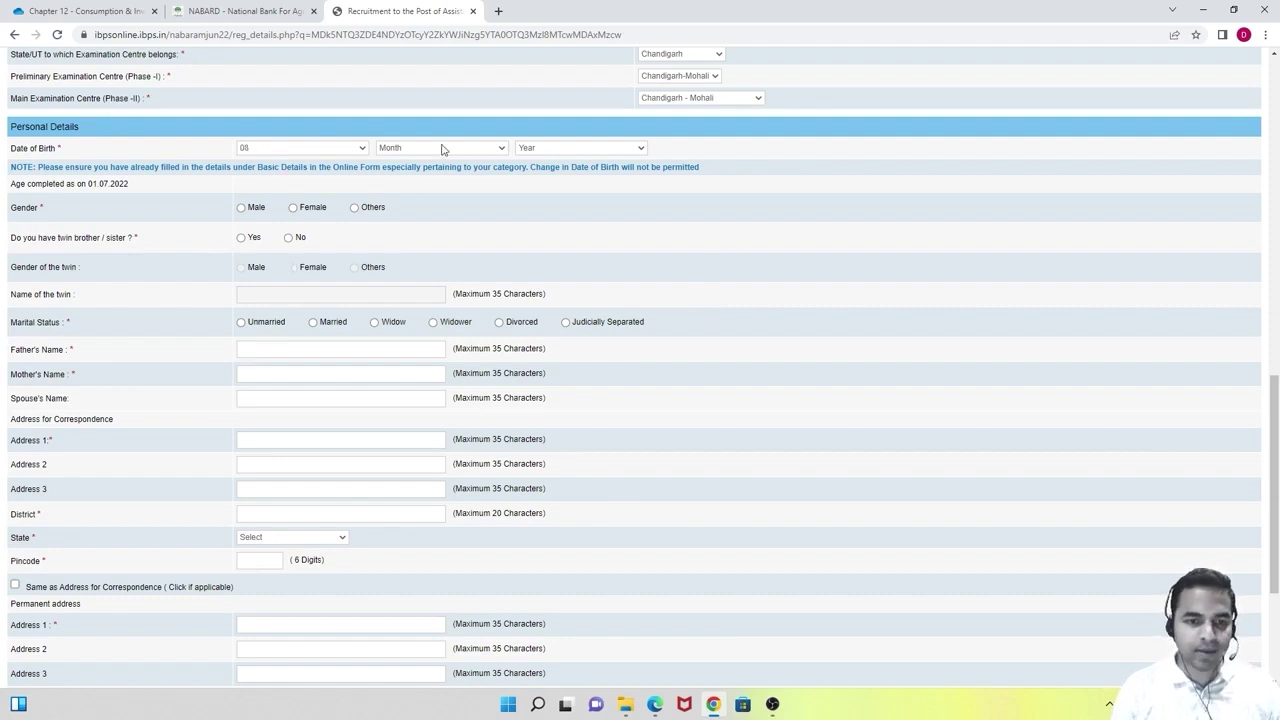
pyautogui.click(443, 150)
pyautogui.click(448, 211)
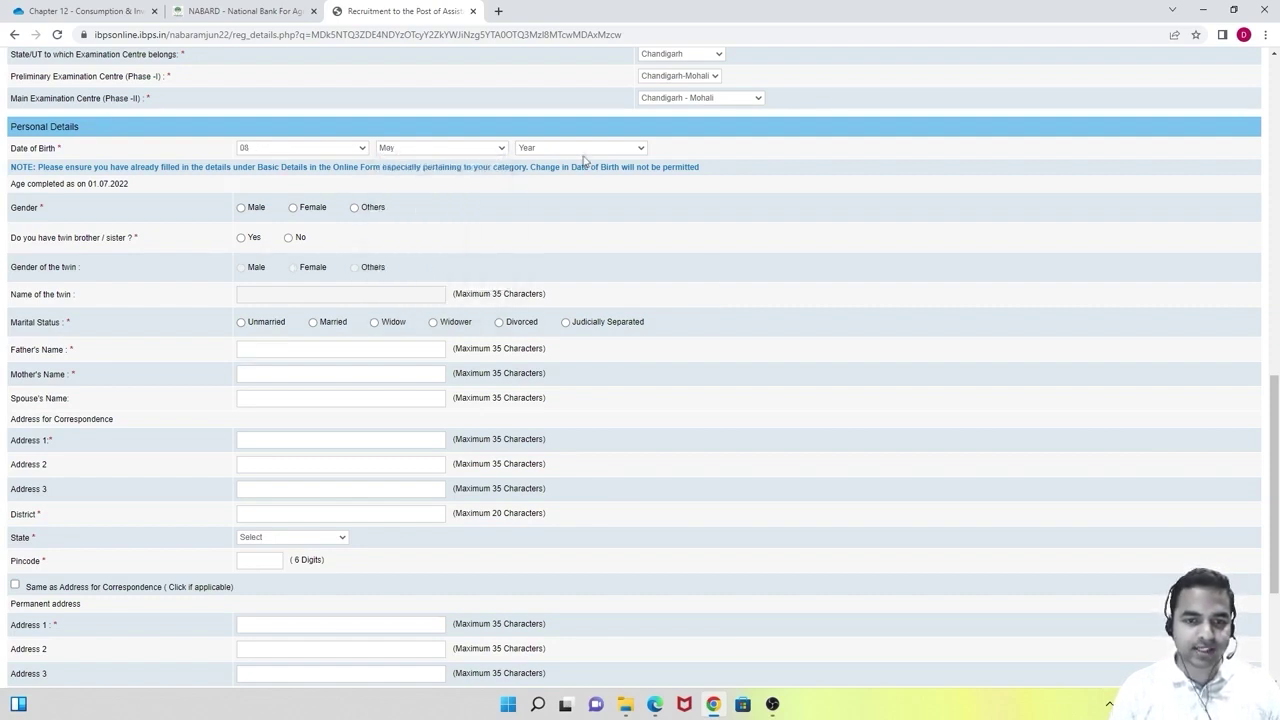
pyautogui.click(590, 150)
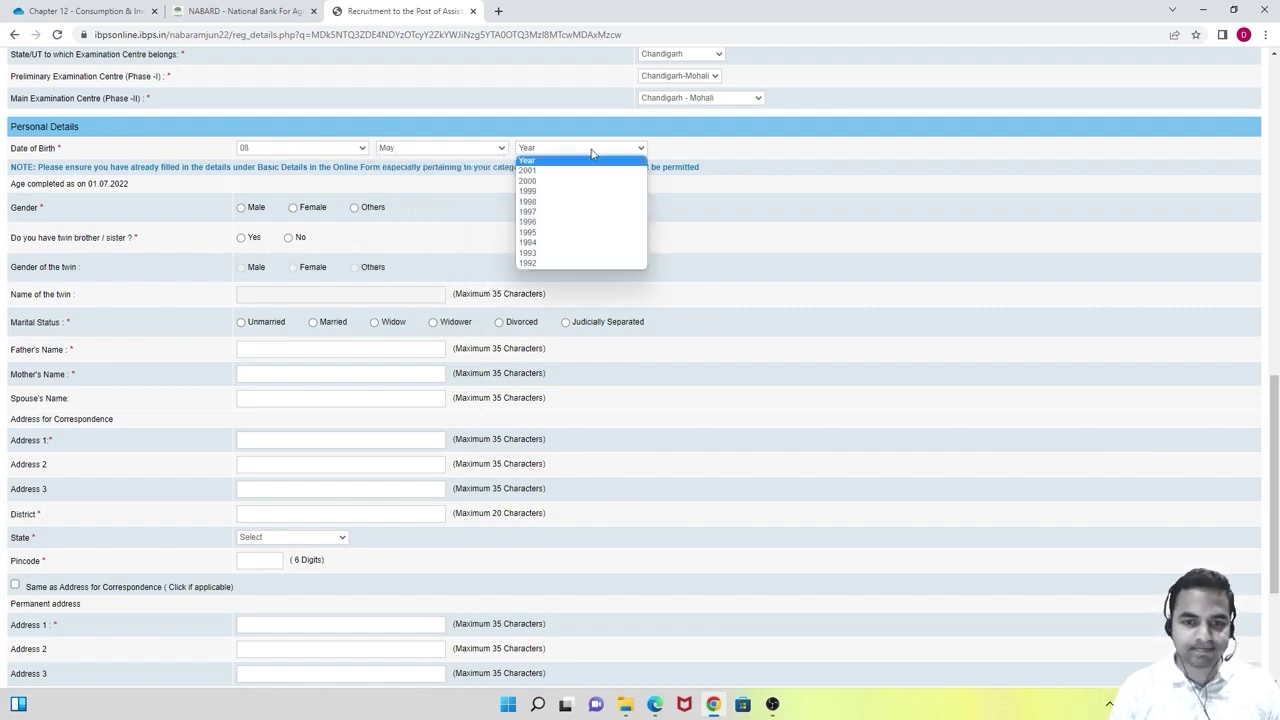
pyautogui.click(530, 242)
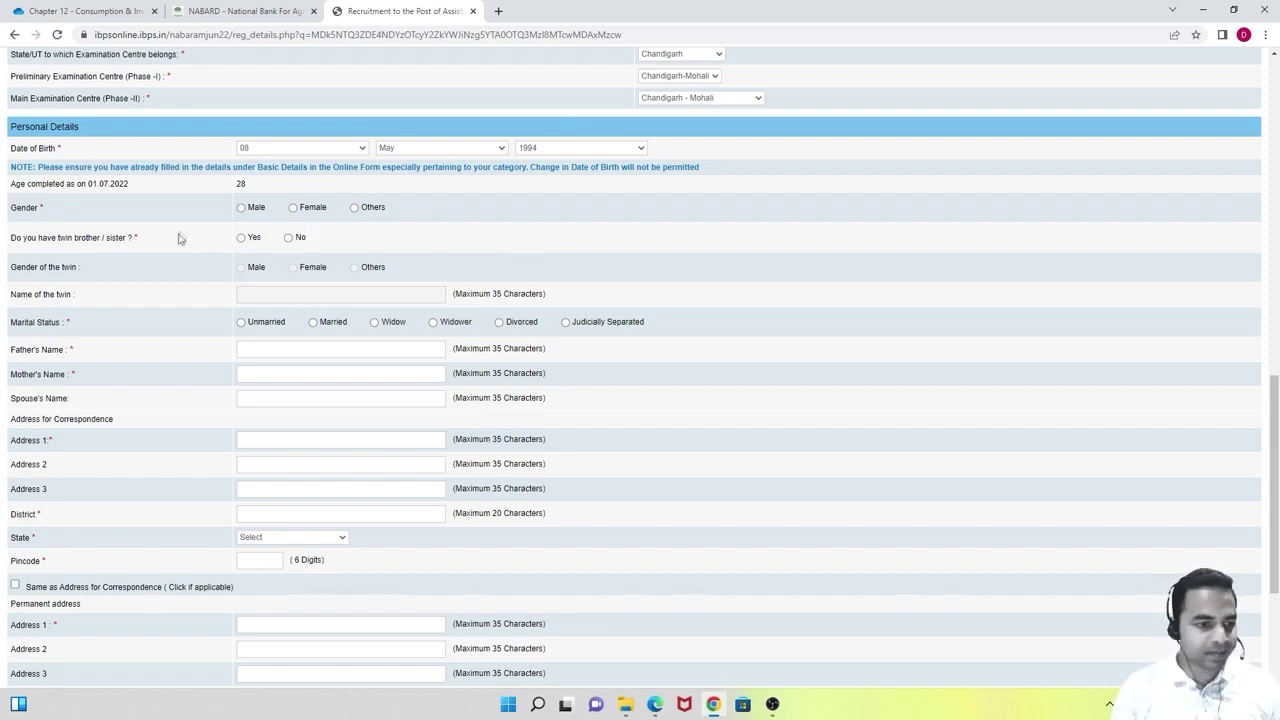
# Mark gender as Male, twin as No, and marital status as Unmarried.
pyautogui.click(241, 208)
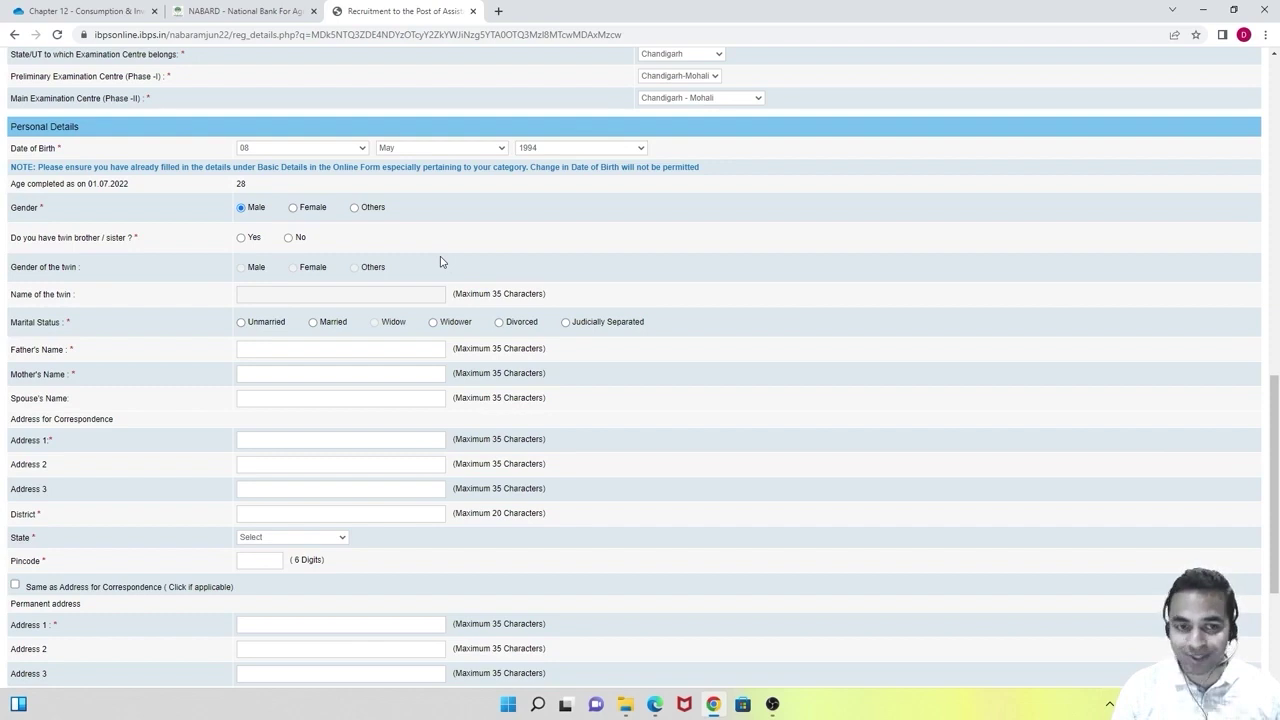
pyautogui.click(288, 237)
pyautogui.scroll(-1, 303, 300)
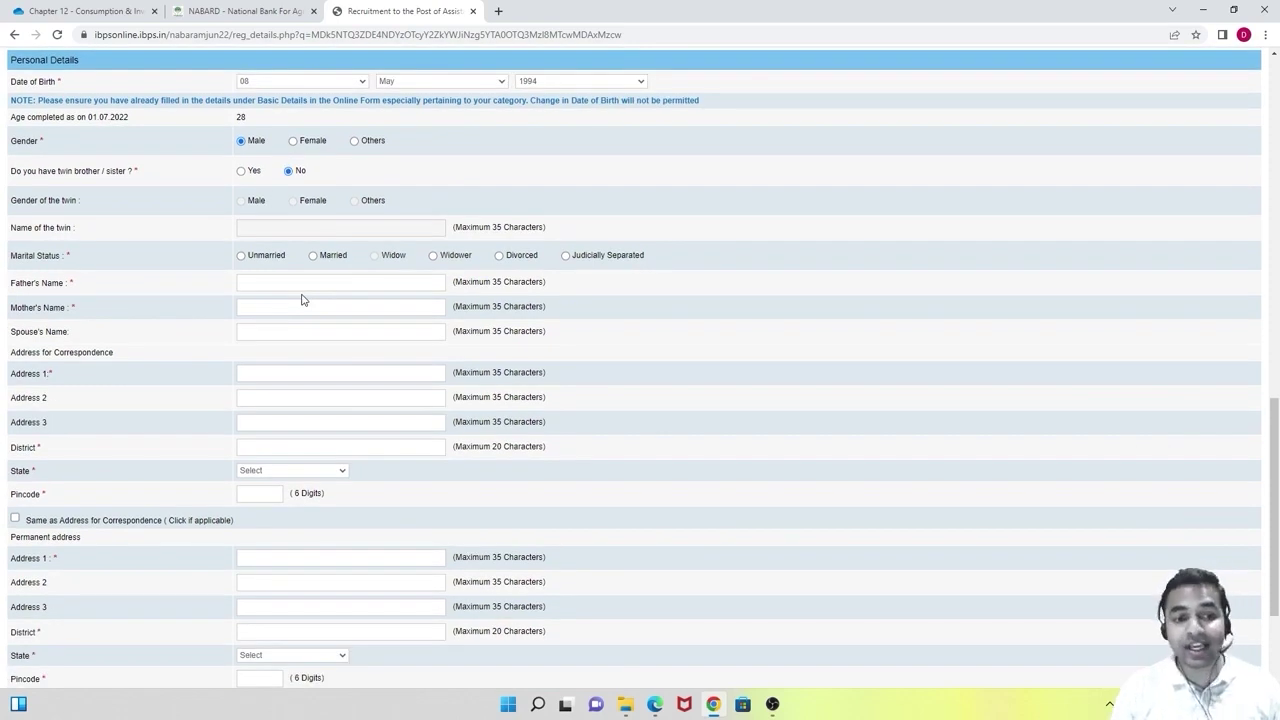
pyautogui.click(241, 256)
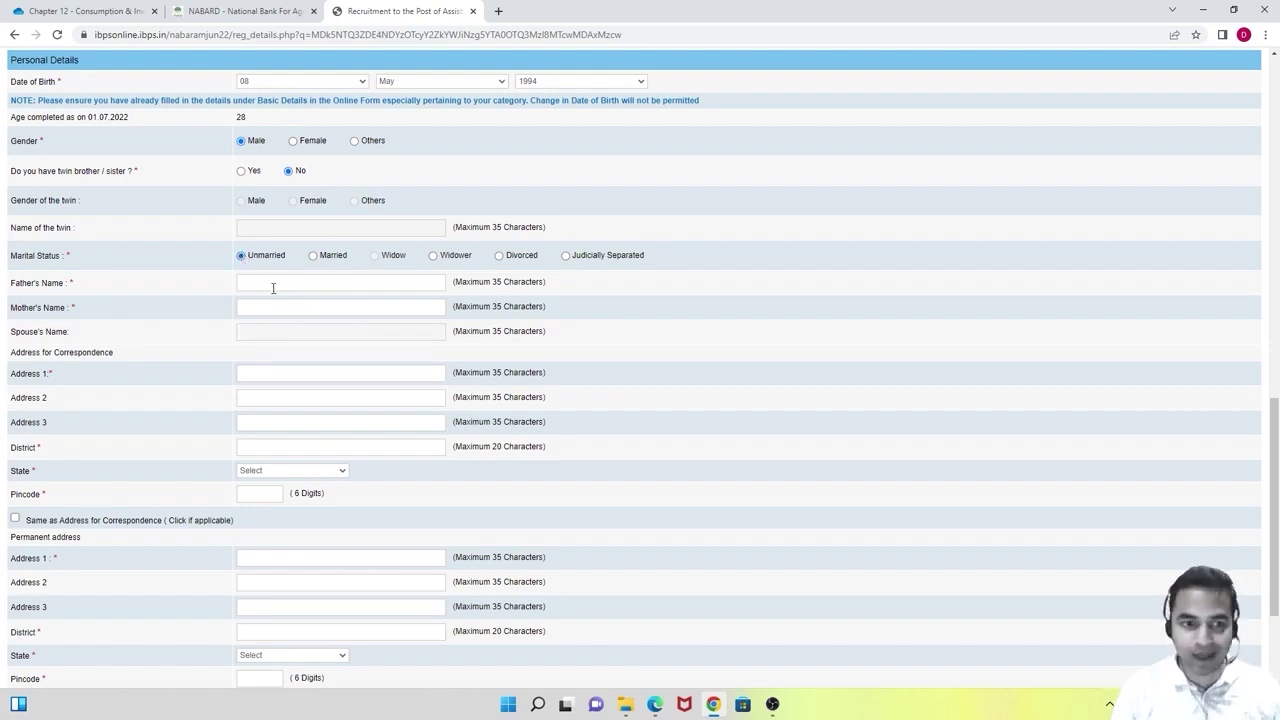
# Enter the parents' names and correspondence address lines, district Ambala, and its state.
pyautogui.click(283, 282)
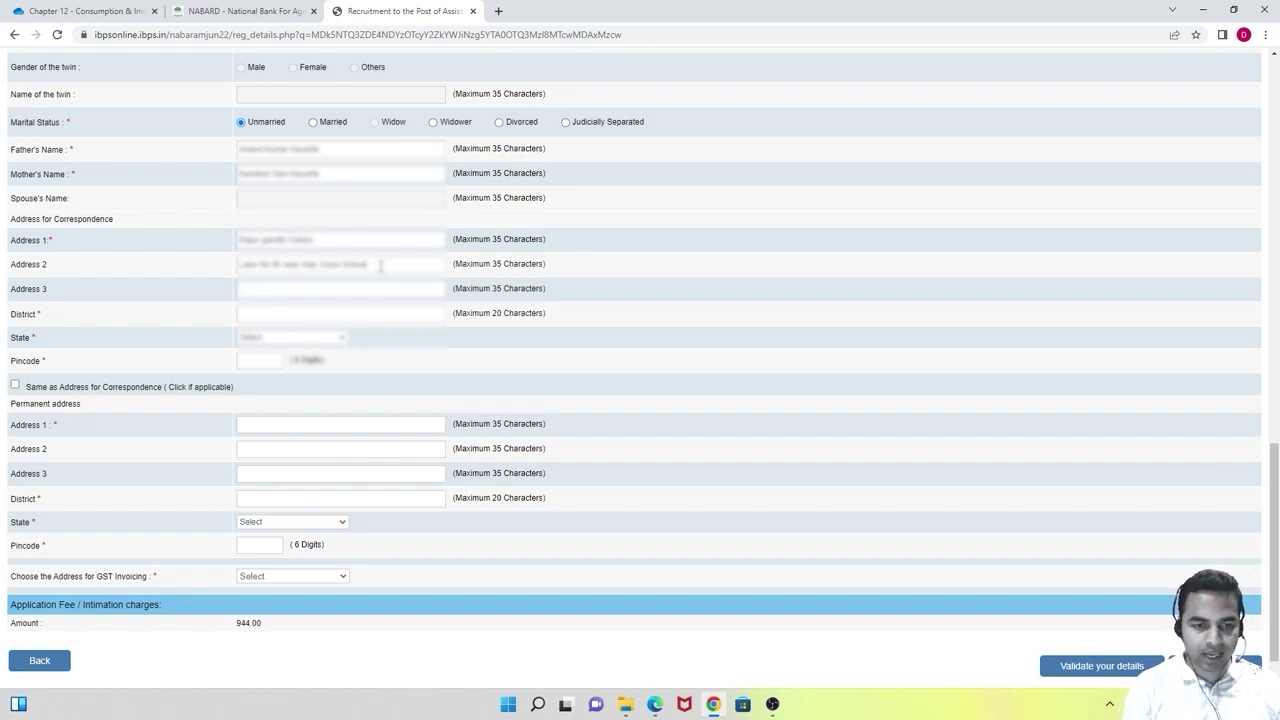
pyautogui.press('BackSpace')
pyautogui.press('BackSpace')
pyautogui.press('BackSpace')
pyautogui.press('BackSpace')
pyautogui.press('BackSpace')
pyautogui.press('BackSpace')
pyautogui.press('BackSpace')
pyautogui.press('BackSpace')
pyautogui.press('BackSpace')
pyautogui.press('BackSpace')
pyautogui.press('BackSpace')
pyautogui.press('BackSpace')
pyautogui.press('BackSpace')
pyautogui.press('BackSpace')
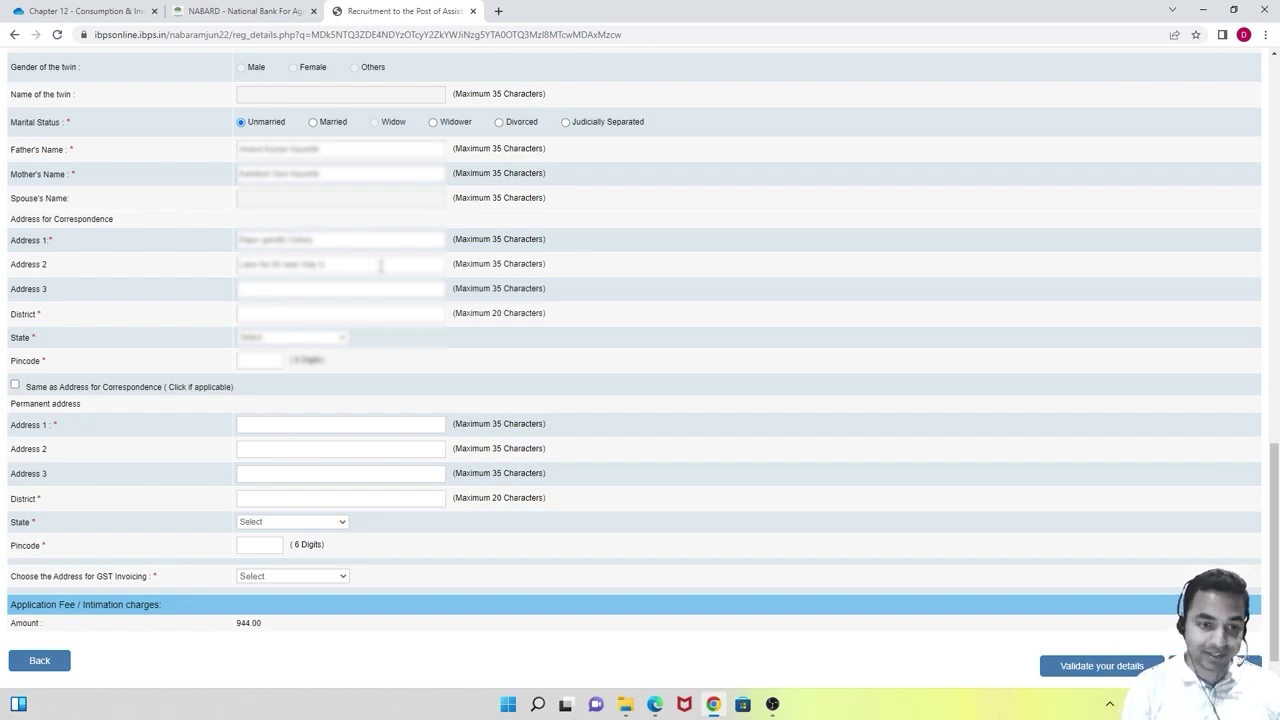
pyautogui.press('BackSpace')
pyautogui.press('BackSpace')
pyautogui.press('BackSpace')
pyautogui.press('BackSpace')
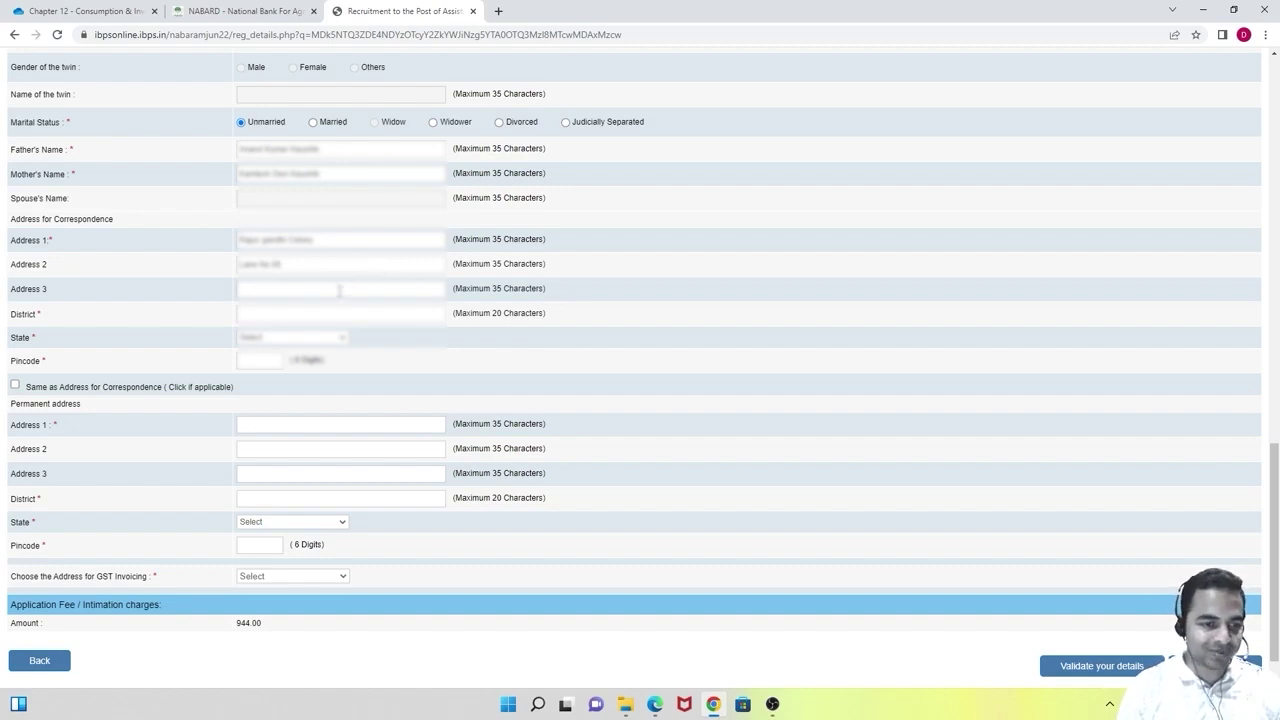
pyautogui.click(339, 290)
pyautogui.hotkey('ctrl', 'v')
pyautogui.click(292, 314)
pyautogui.write('Ambala')
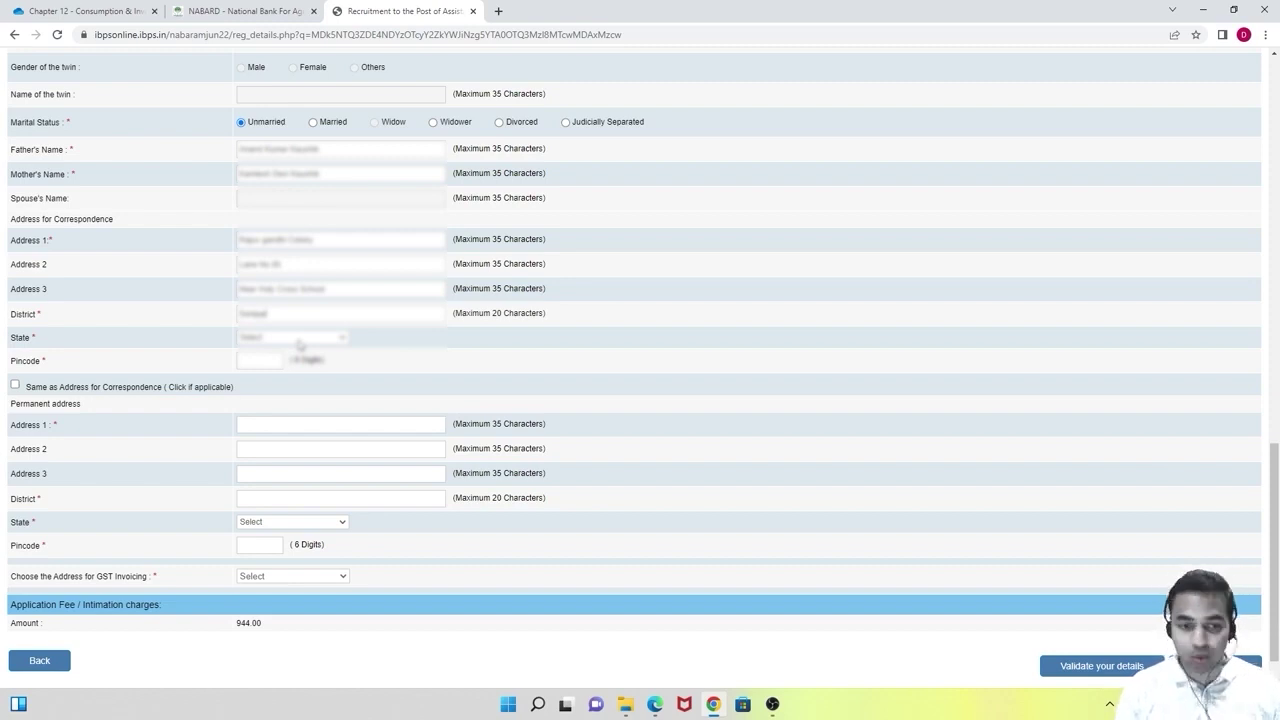
pyautogui.click(298, 338)
pyautogui.click(285, 498)
# Copy the correspondence address to the permanent address and use the communication address for GST invoicing.
pyautogui.click(15, 385)
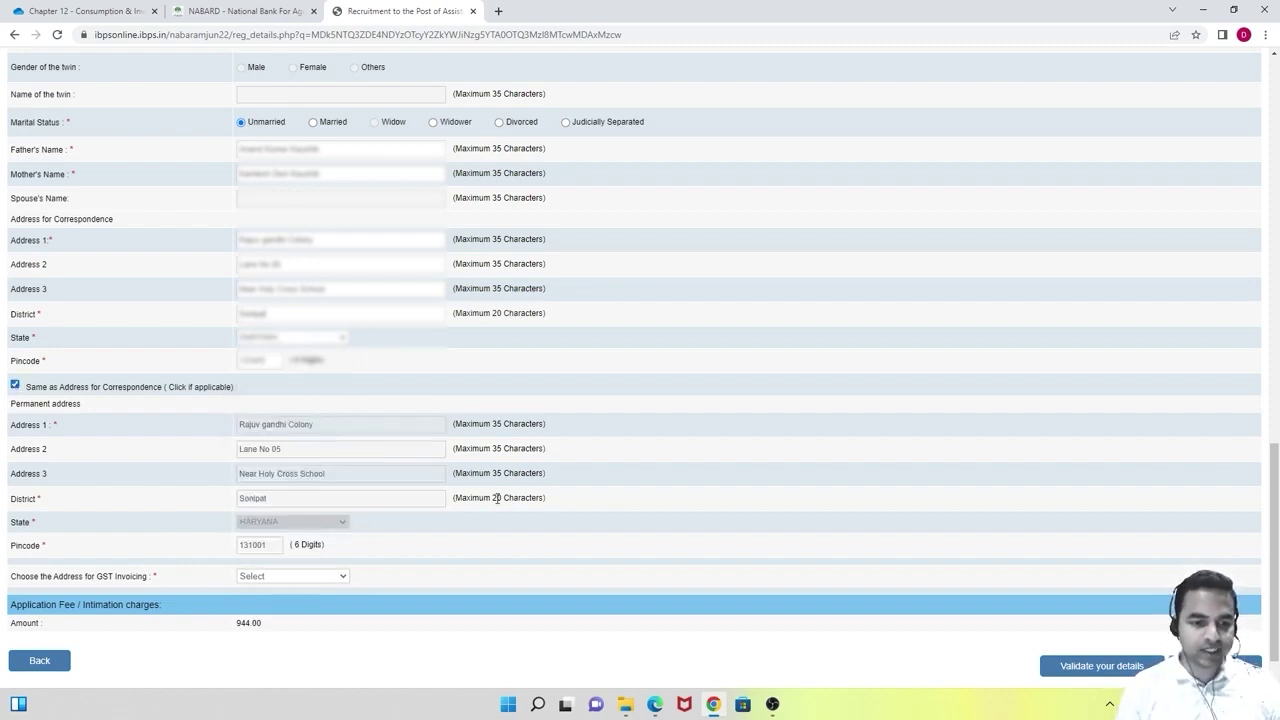
pyautogui.scroll(-1, 497, 498)
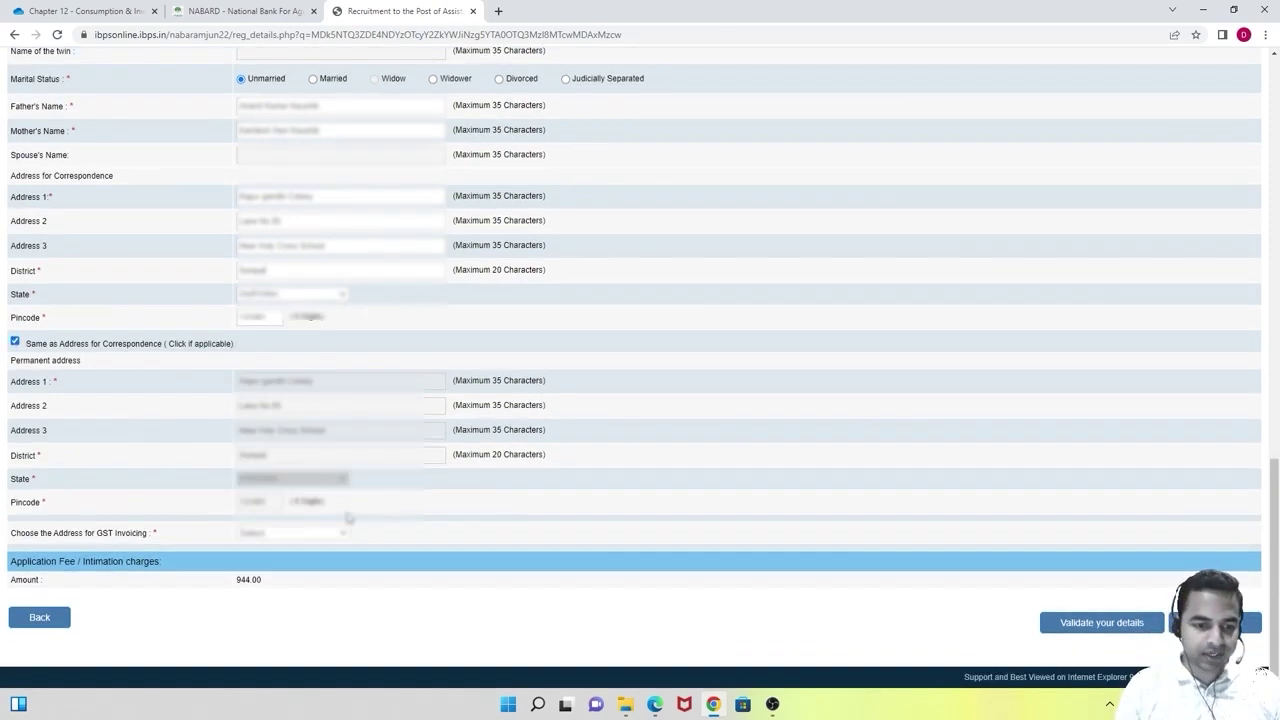
pyautogui.click(292, 533)
pyautogui.click(300, 552)
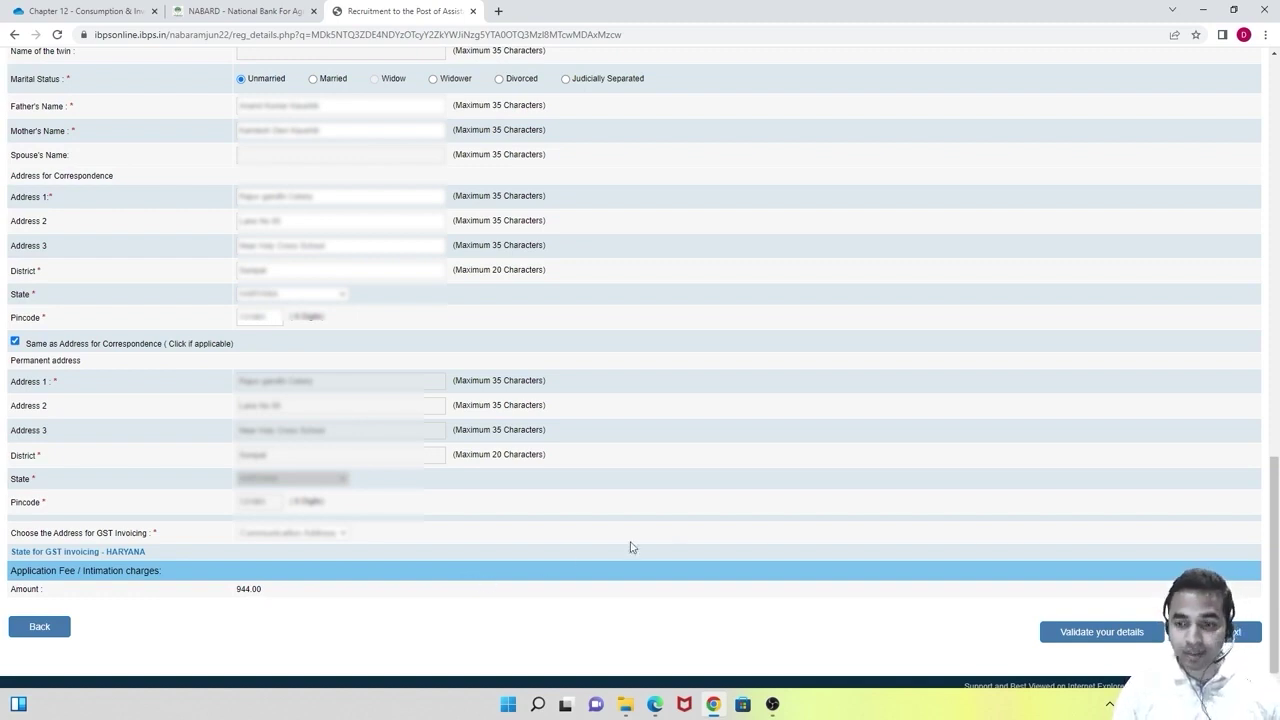
# Validate the details, dismiss the Verified Successfully message, and proceed to the qualification page.
pyautogui.scroll(2, 630, 543)
pyautogui.scroll(7, 630, 543)
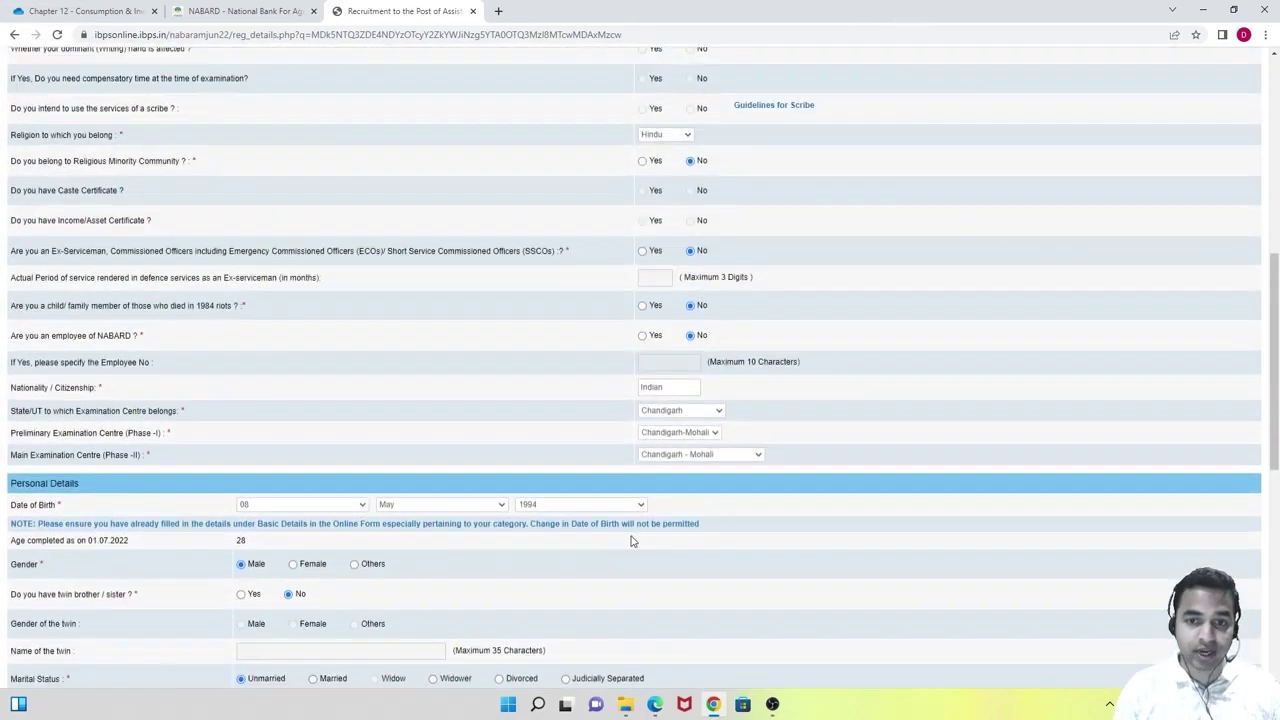
pyautogui.scroll(-3, 633, 541)
pyautogui.scroll(-6, 633, 541)
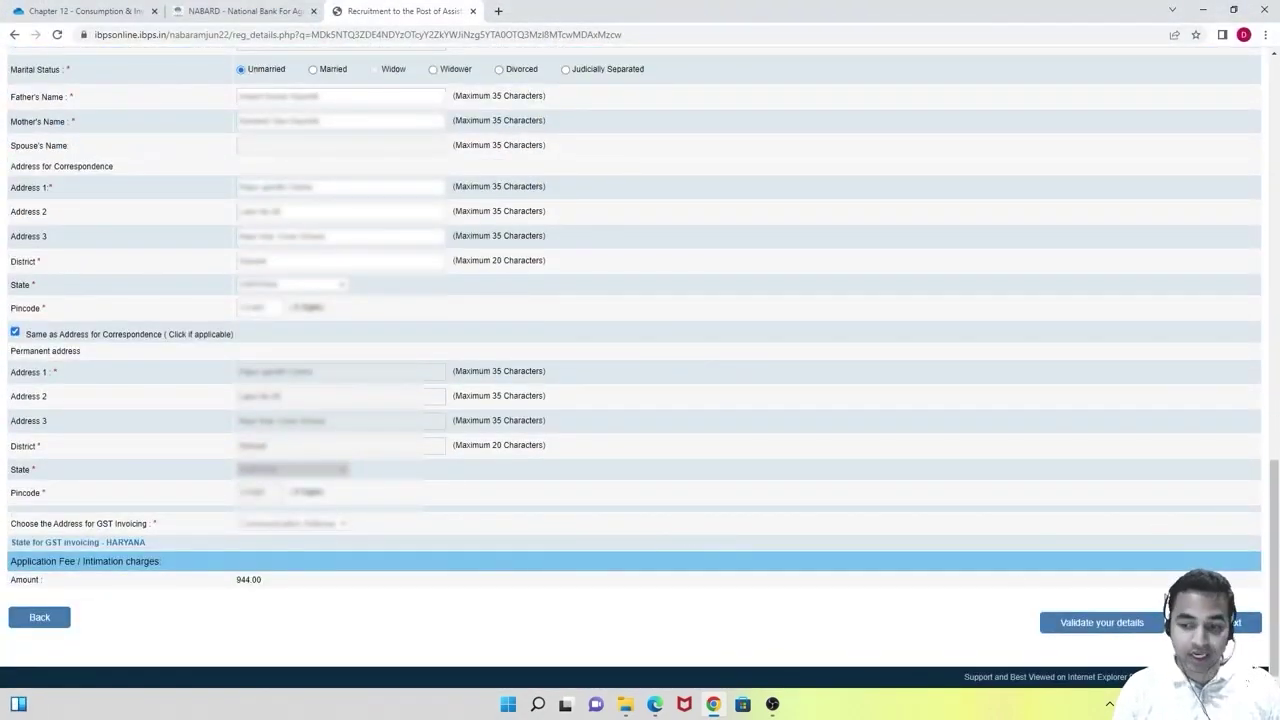
pyautogui.click(1101, 624)
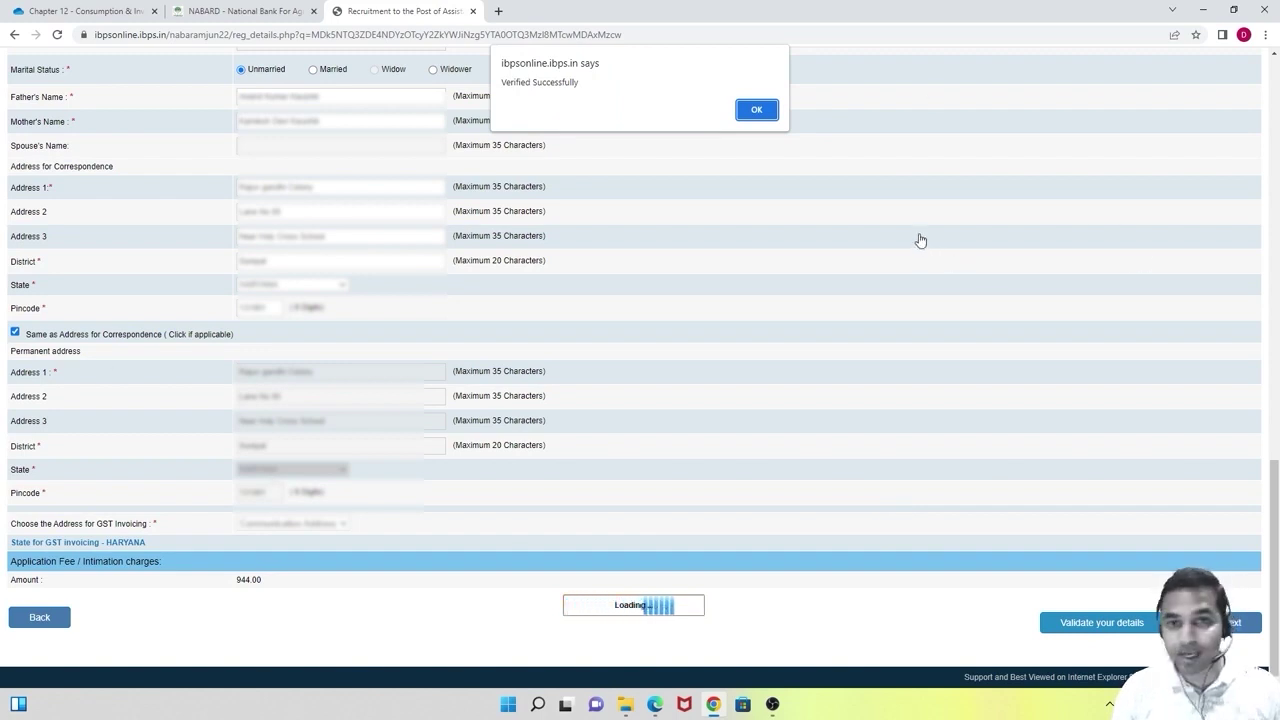
pyautogui.click(772, 117)
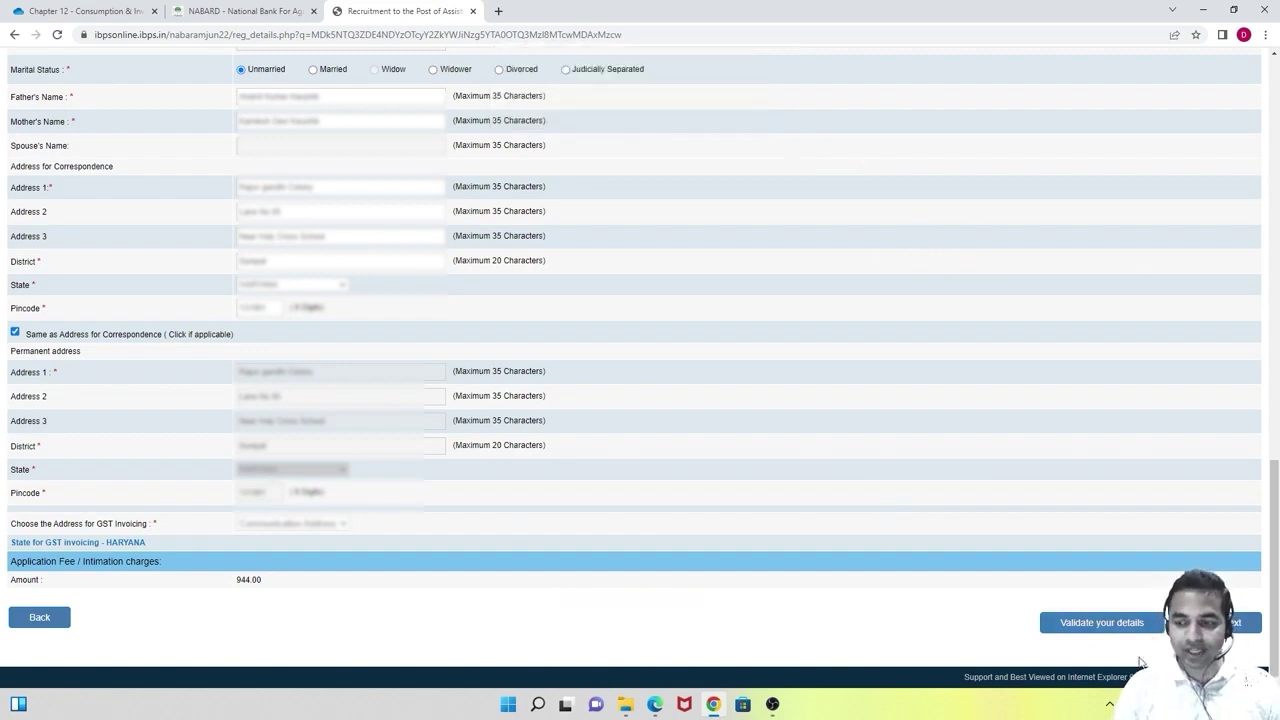
pyautogui.click(1237, 623)
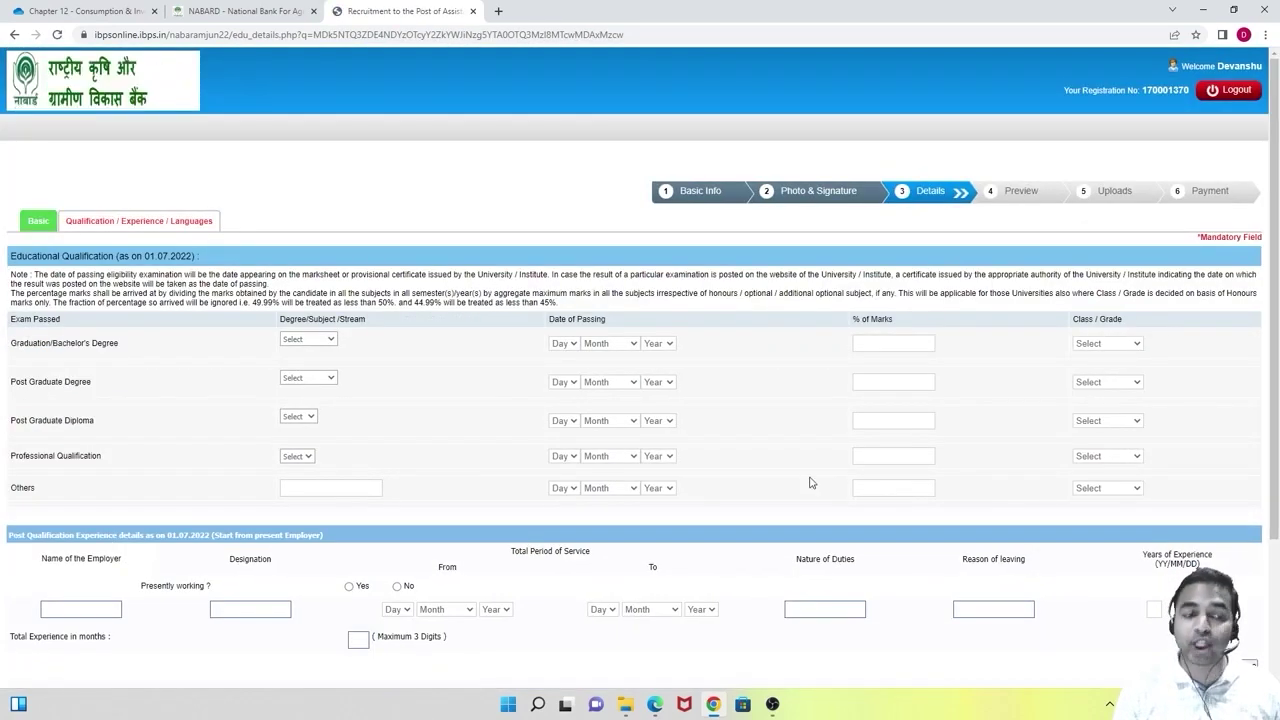
# Set the graduation degree to Others with the name 'BTech Mechanical'.
pyautogui.scroll(-2, 821, 447)
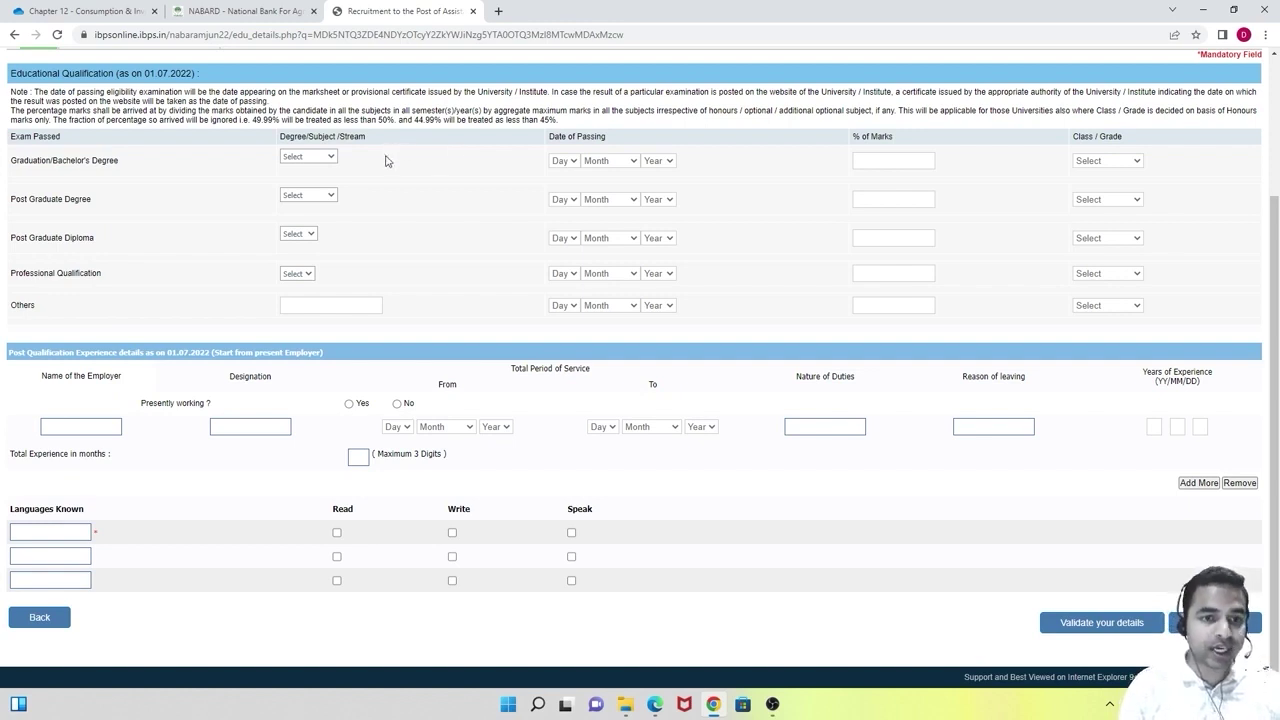
pyautogui.scroll(1, 386, 161)
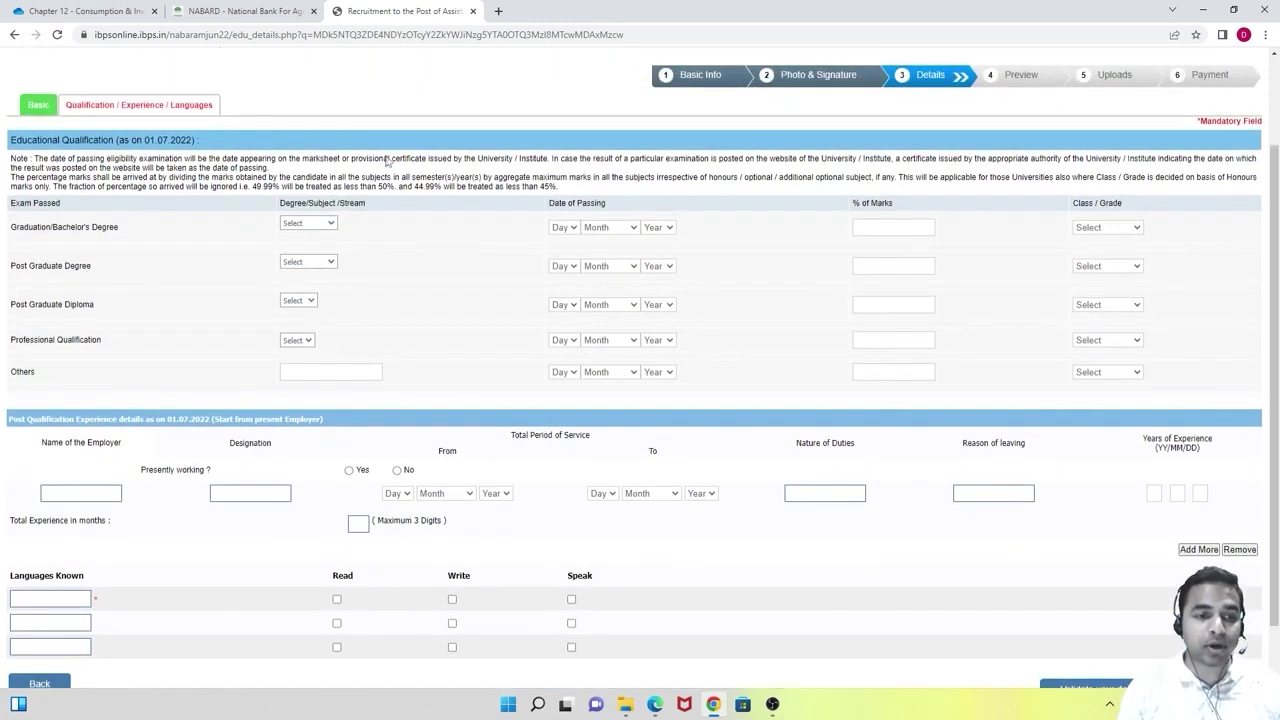
pyautogui.click(311, 226)
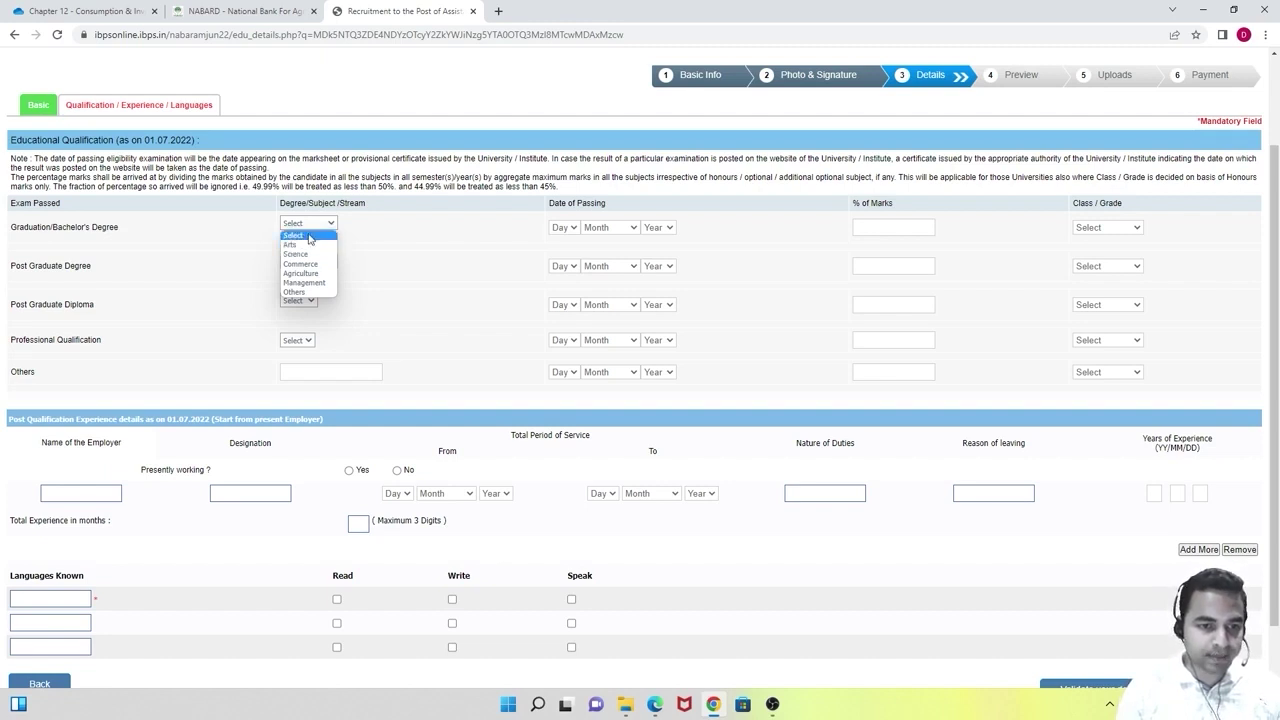
pyautogui.click(308, 292)
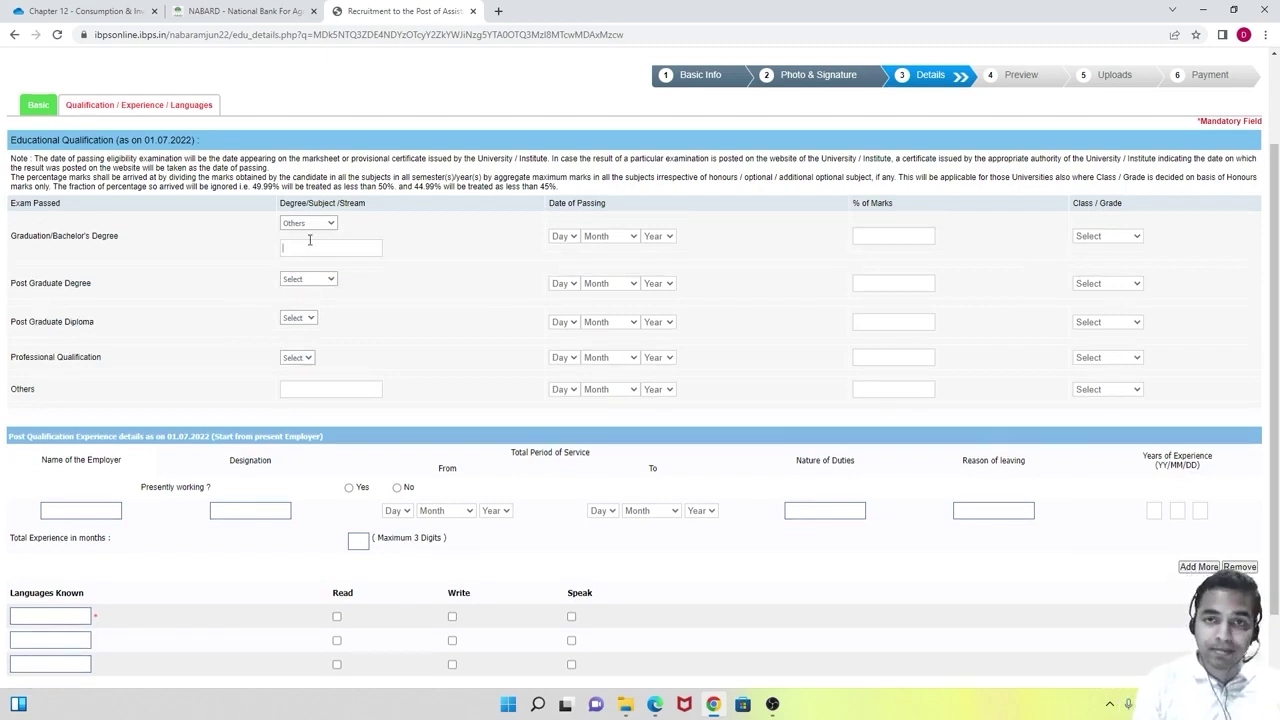
pyautogui.click(310, 244)
pyautogui.write('BTech Mechanical')
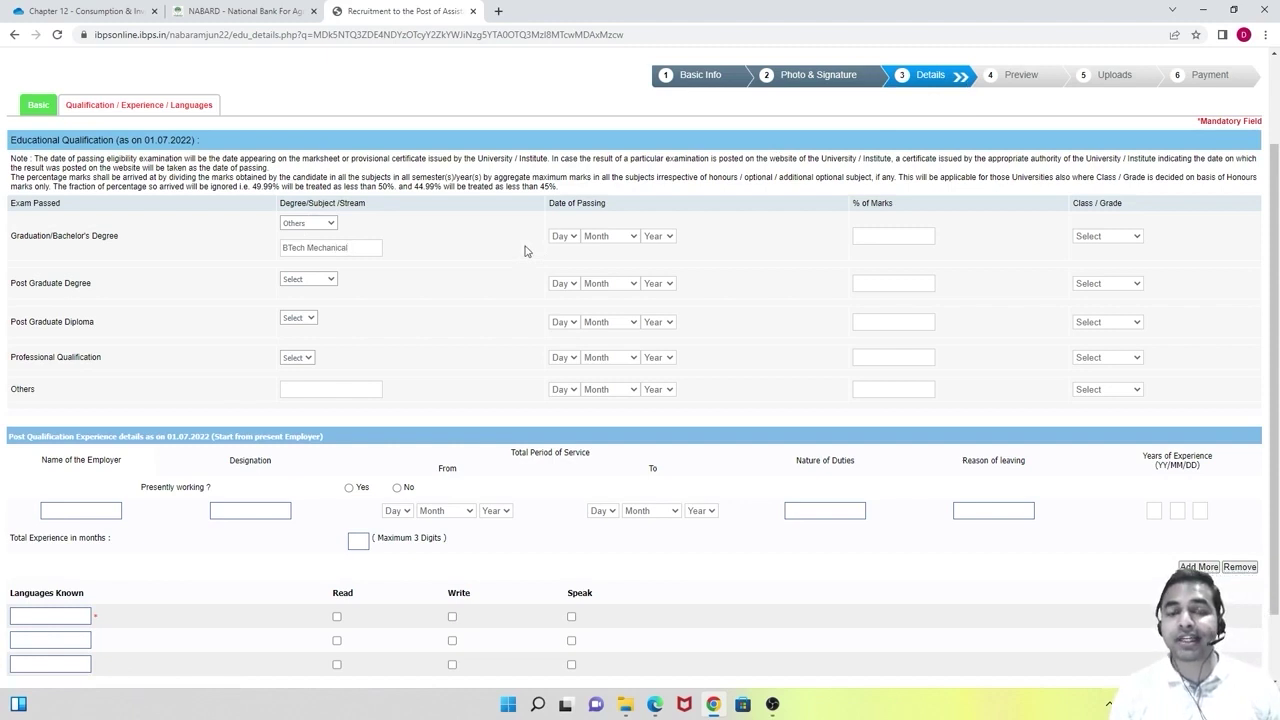
# Set the graduation passing date to 10 August 2016.
pyautogui.click(565, 240)
pyautogui.click(557, 360)
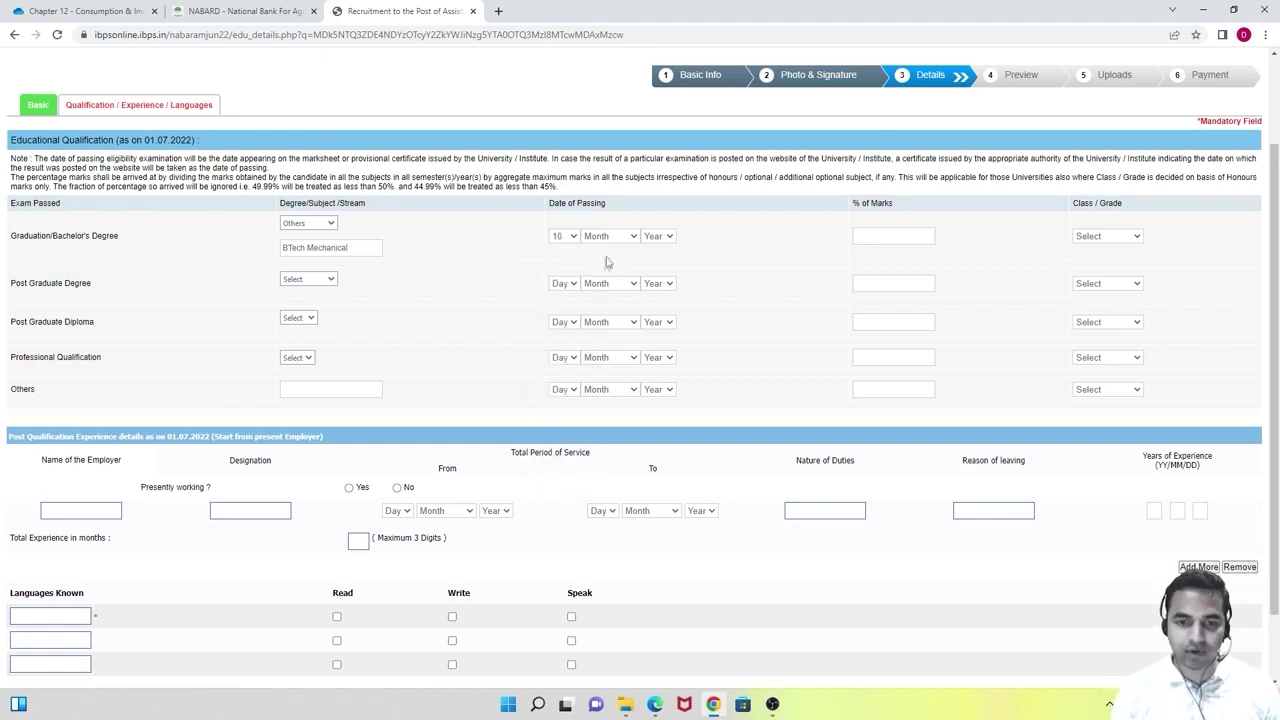
pyautogui.click(612, 241)
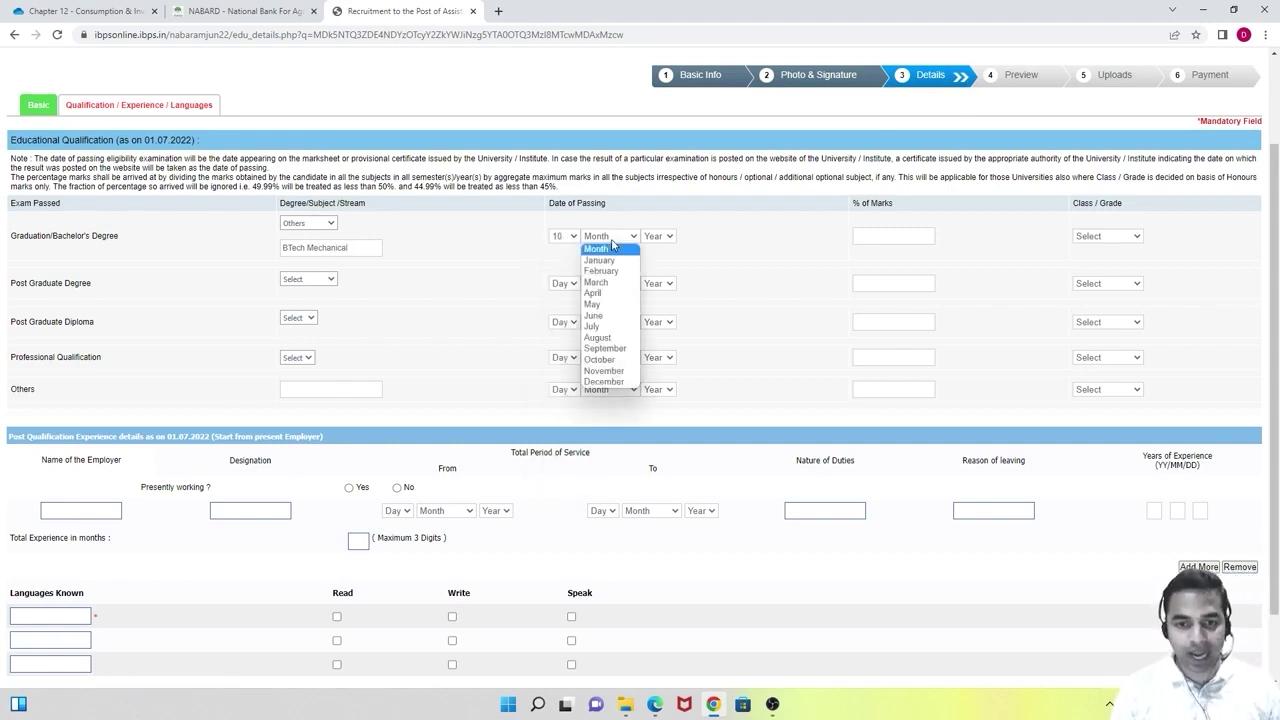
pyautogui.click(597, 337)
pyautogui.click(658, 236)
pyautogui.click(650, 366)
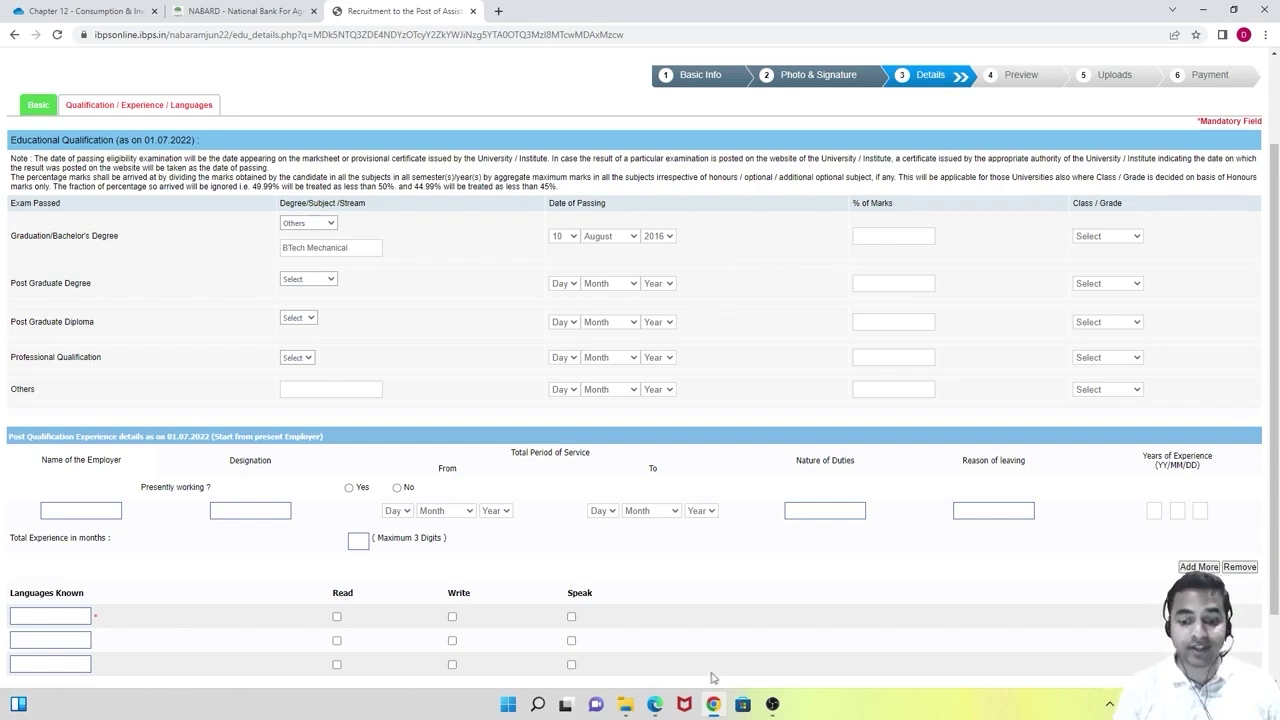
# Check the NABARD notification PDF's page 8 CGPA-to-percentage table in Edge, then return to the form.
pyautogui.click(648, 708)
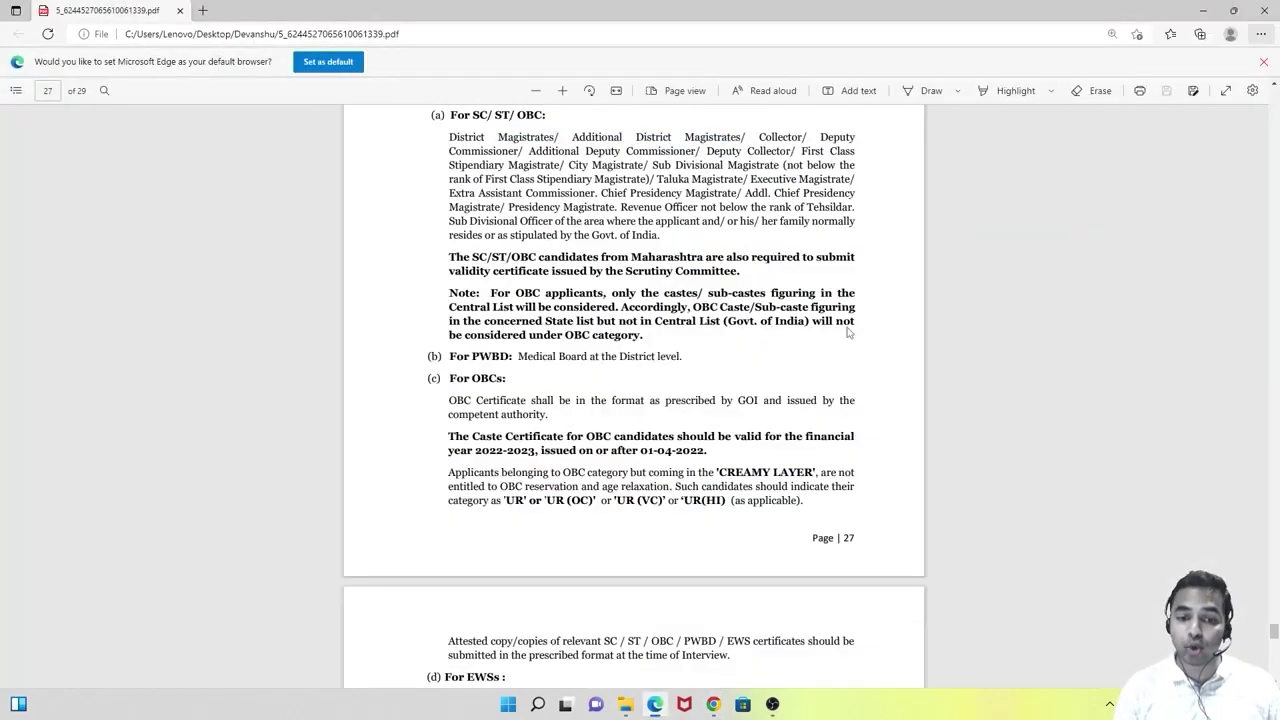
pyautogui.scroll(5, 966, 372)
pyautogui.moveTo(1274, 620); pyautogui.dragTo(1274, 112)
pyautogui.scroll(-20, 778, 295)
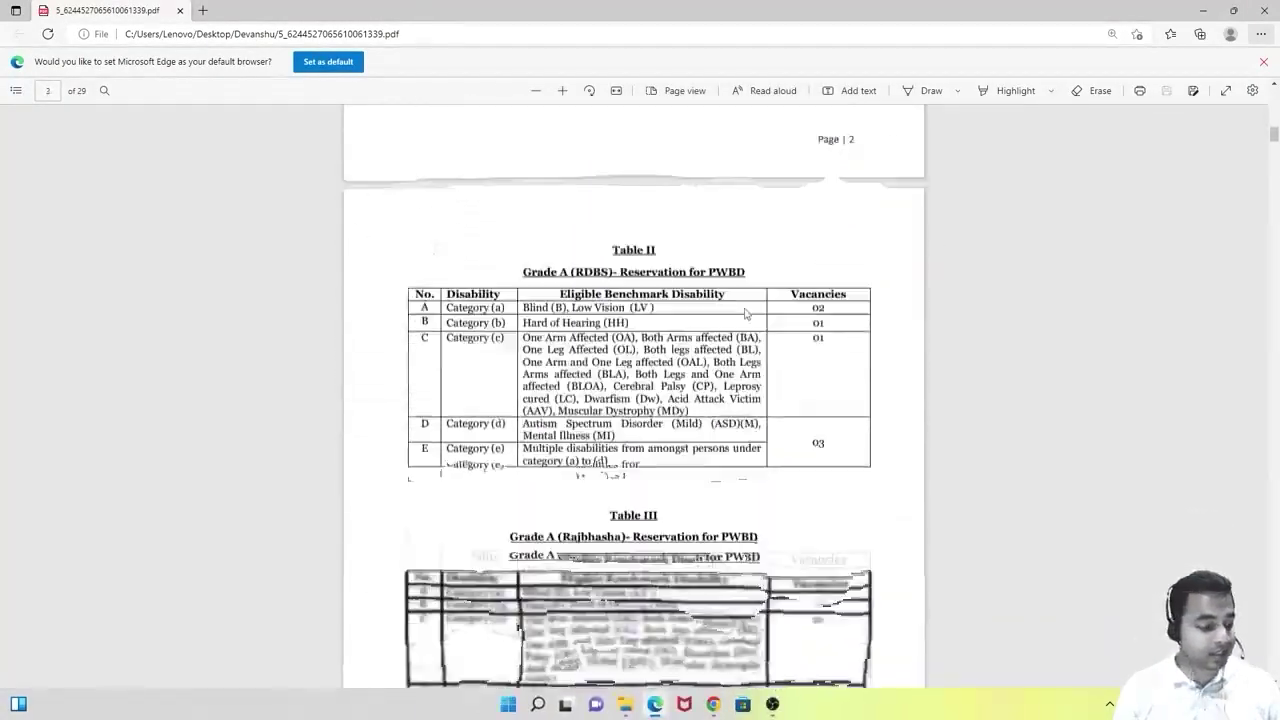
pyautogui.scroll(-2, 673, 392)
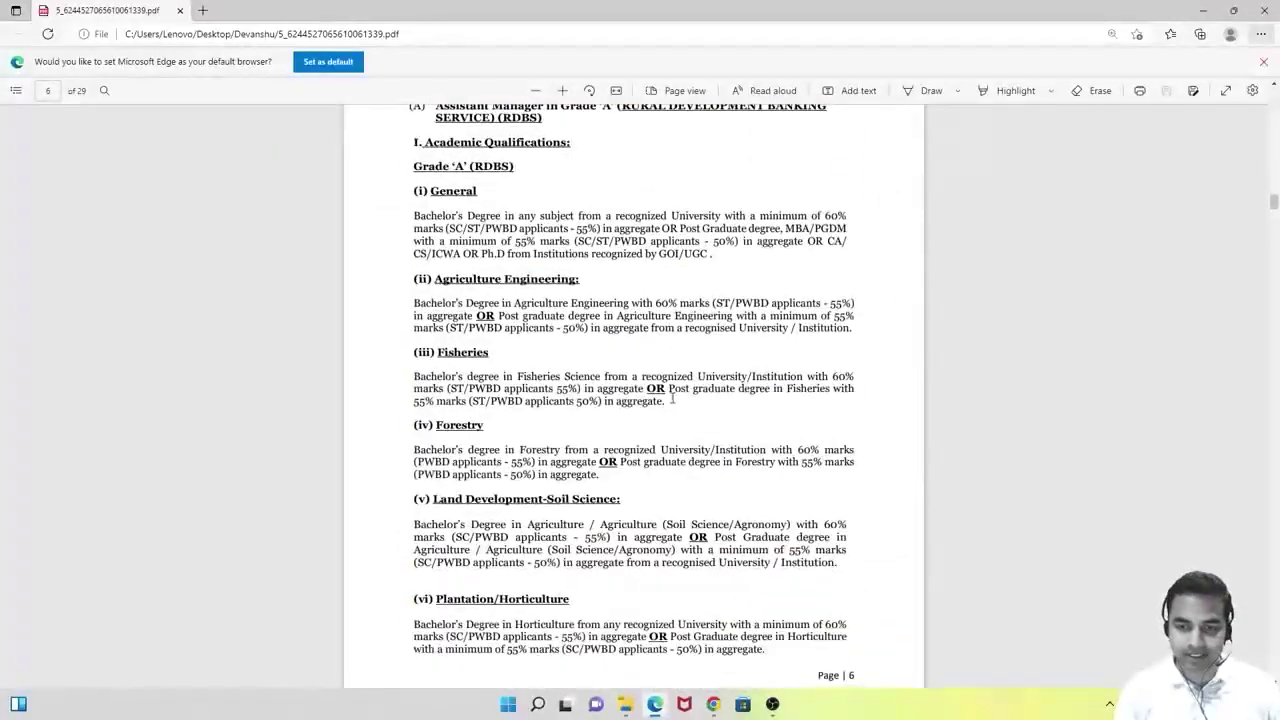
pyautogui.scroll(4, 671, 398)
pyautogui.scroll(-8, 671, 400)
pyautogui.scroll(-12, 659, 406)
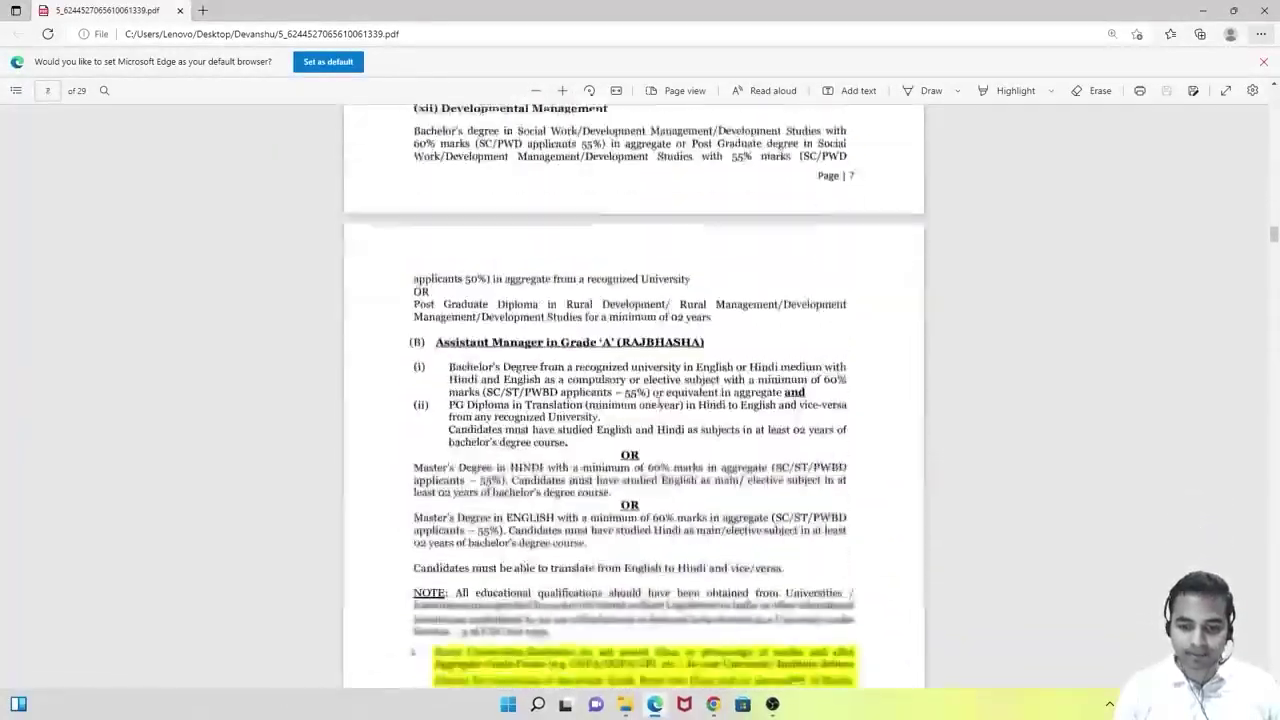
pyautogui.scroll(2, 658, 405)
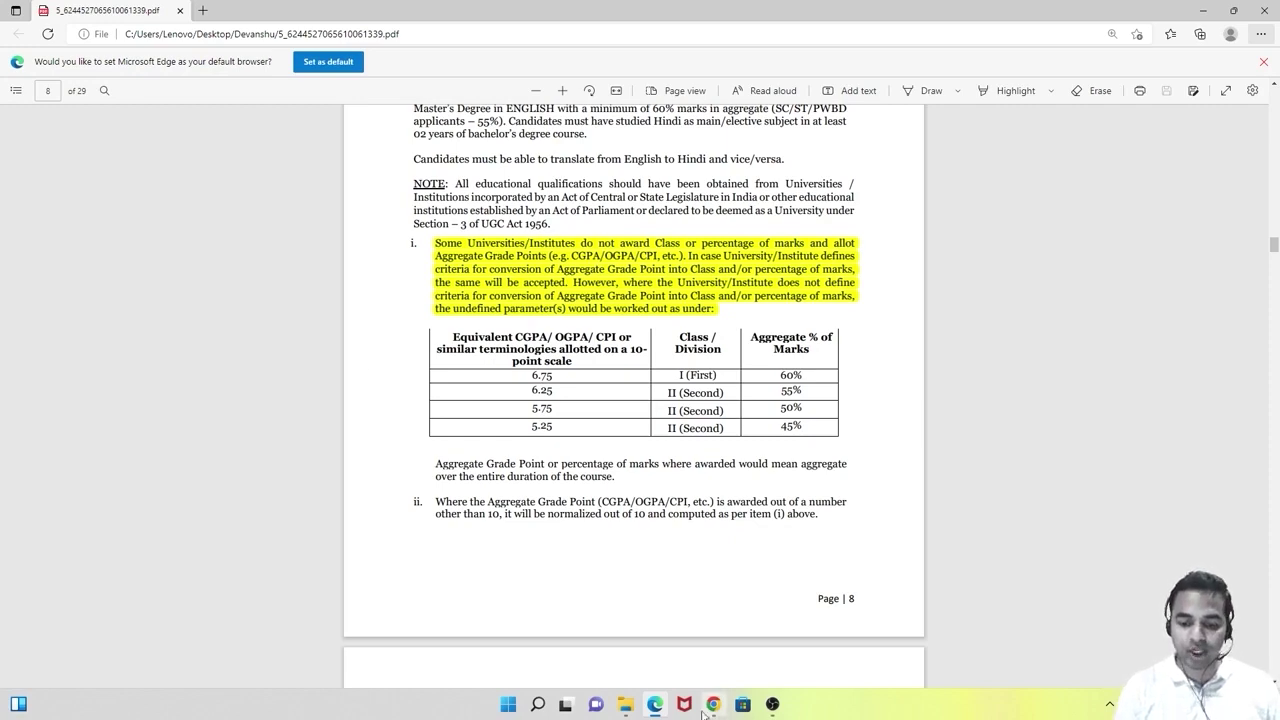
pyautogui.click(712, 704)
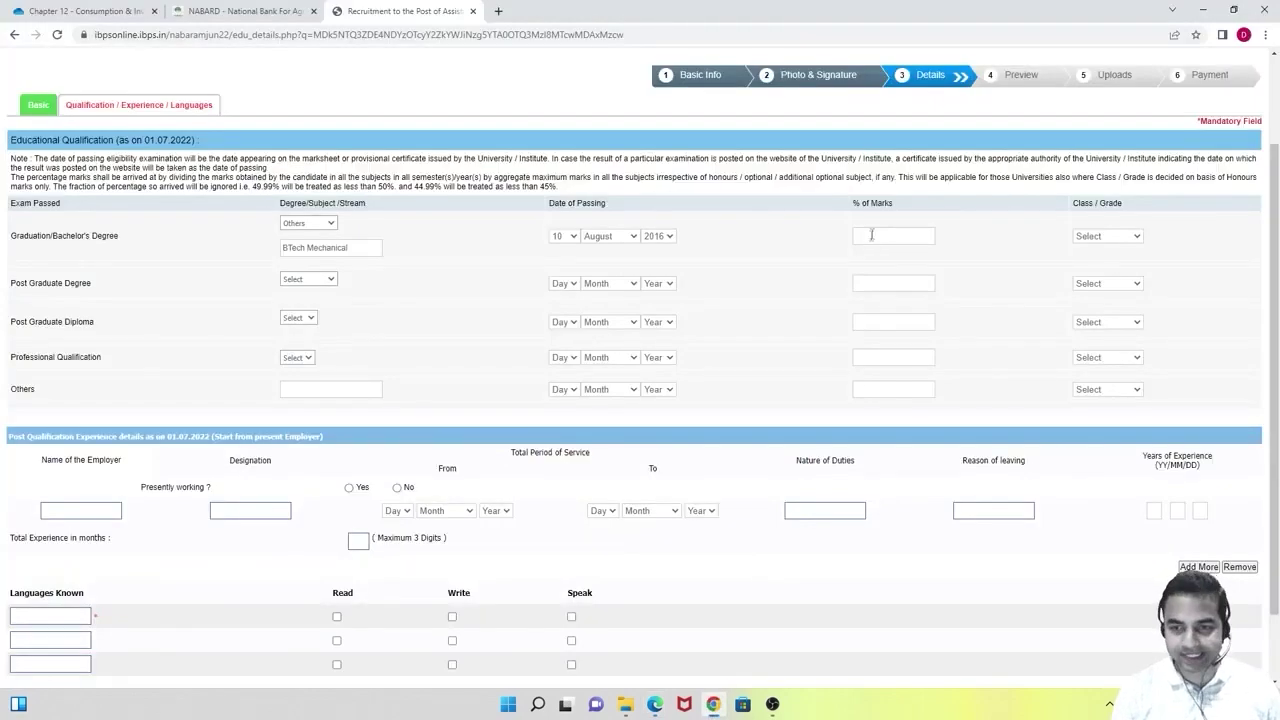
# Enter 84.90 as the graduation percentage of marks and pick First Class as the grade.
pyautogui.click(872, 234)
pyautogui.write('84')
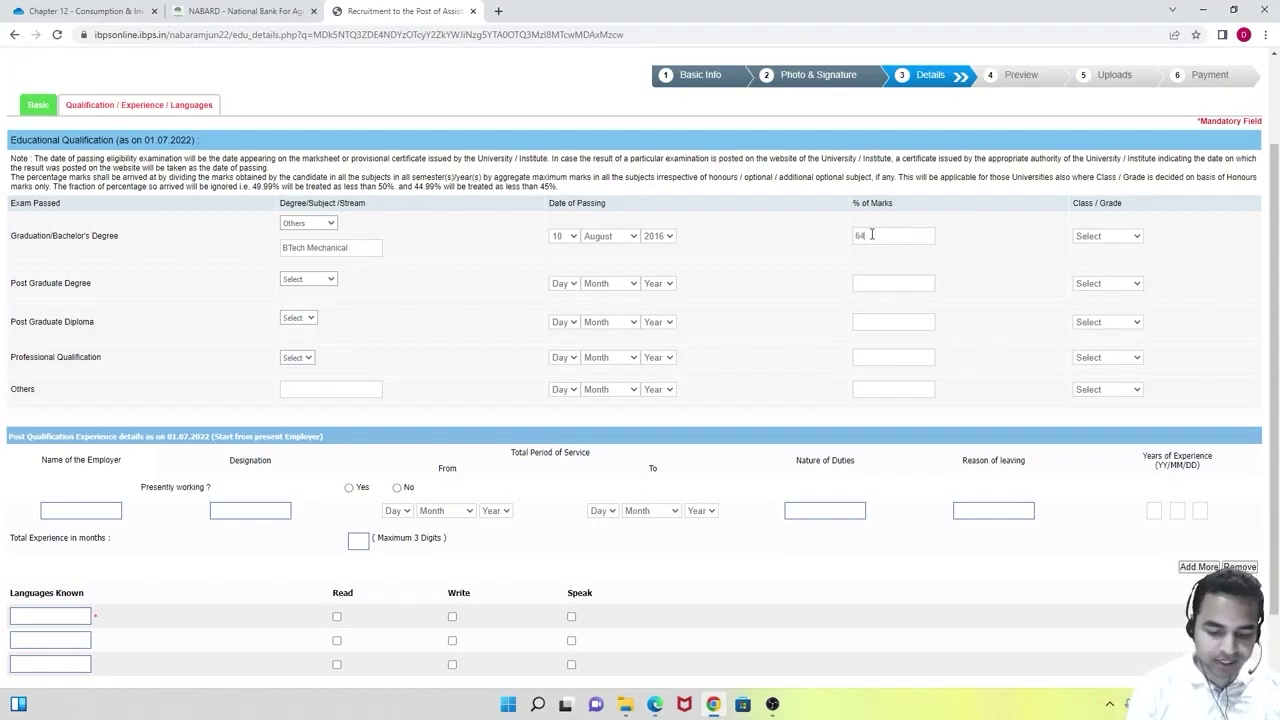
pyautogui.write('.90')
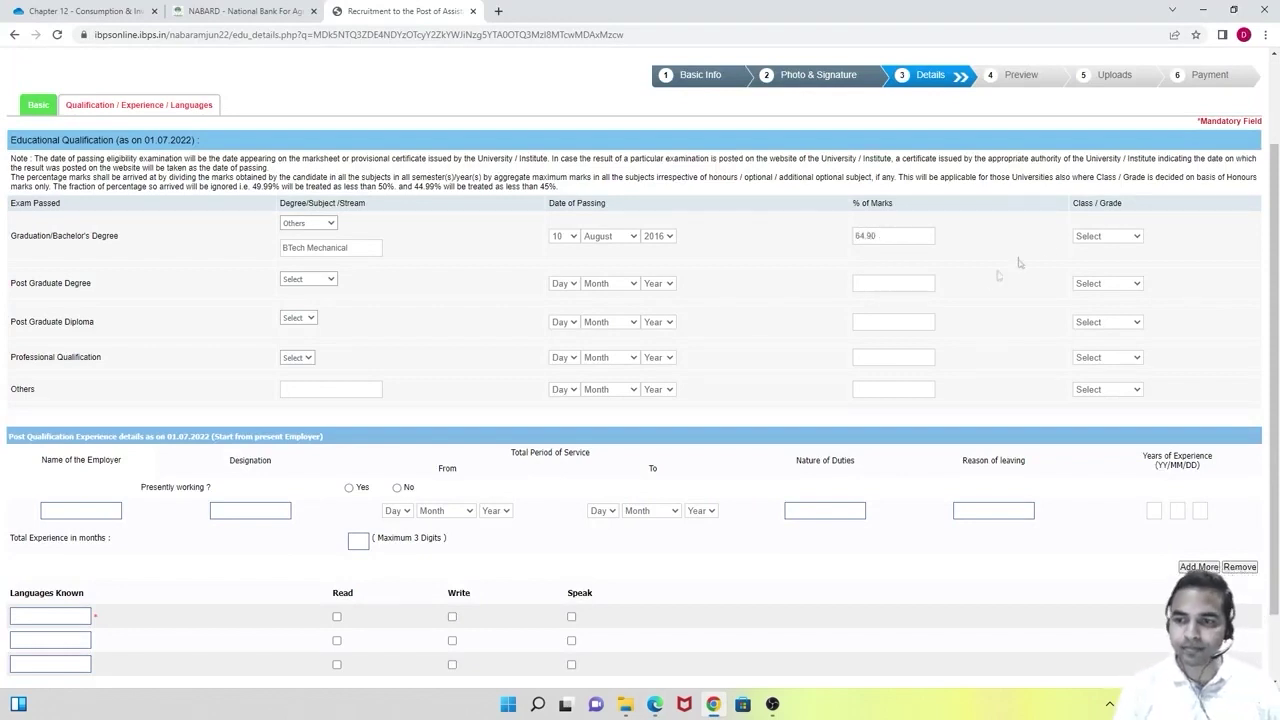
pyautogui.click(1100, 237)
pyautogui.click(1097, 262)
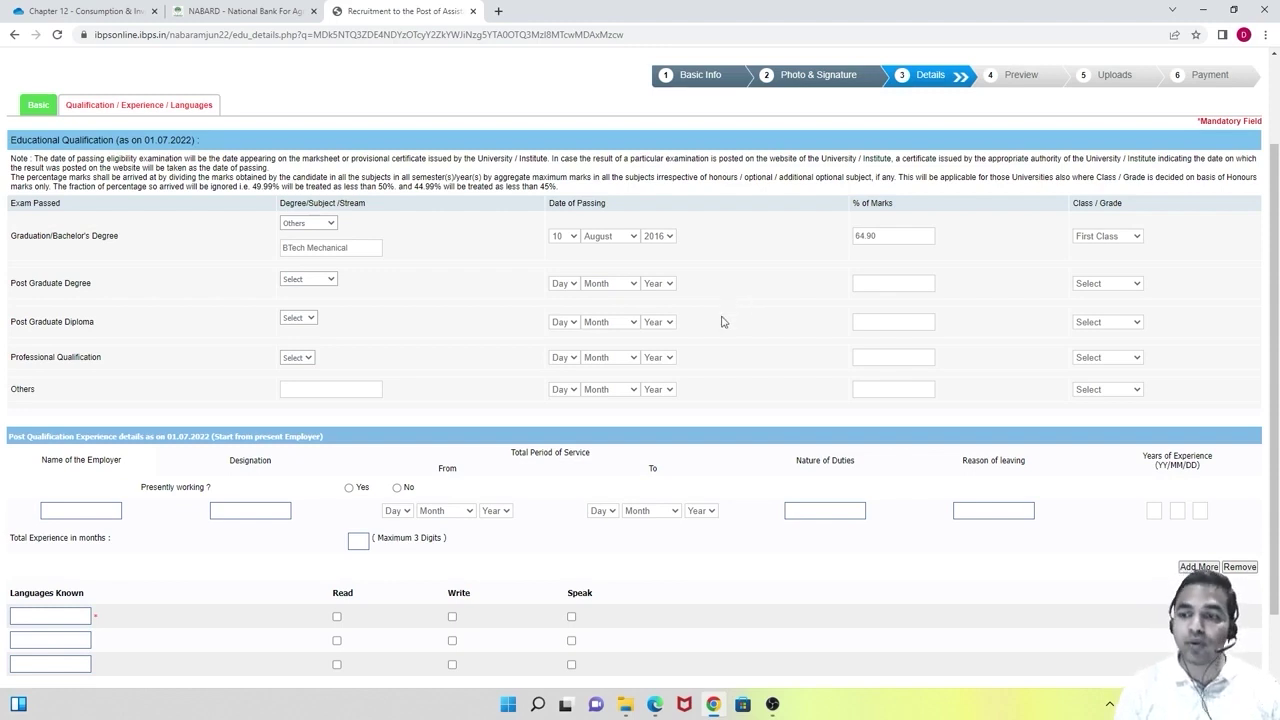
pyautogui.scroll(-2, 723, 321)
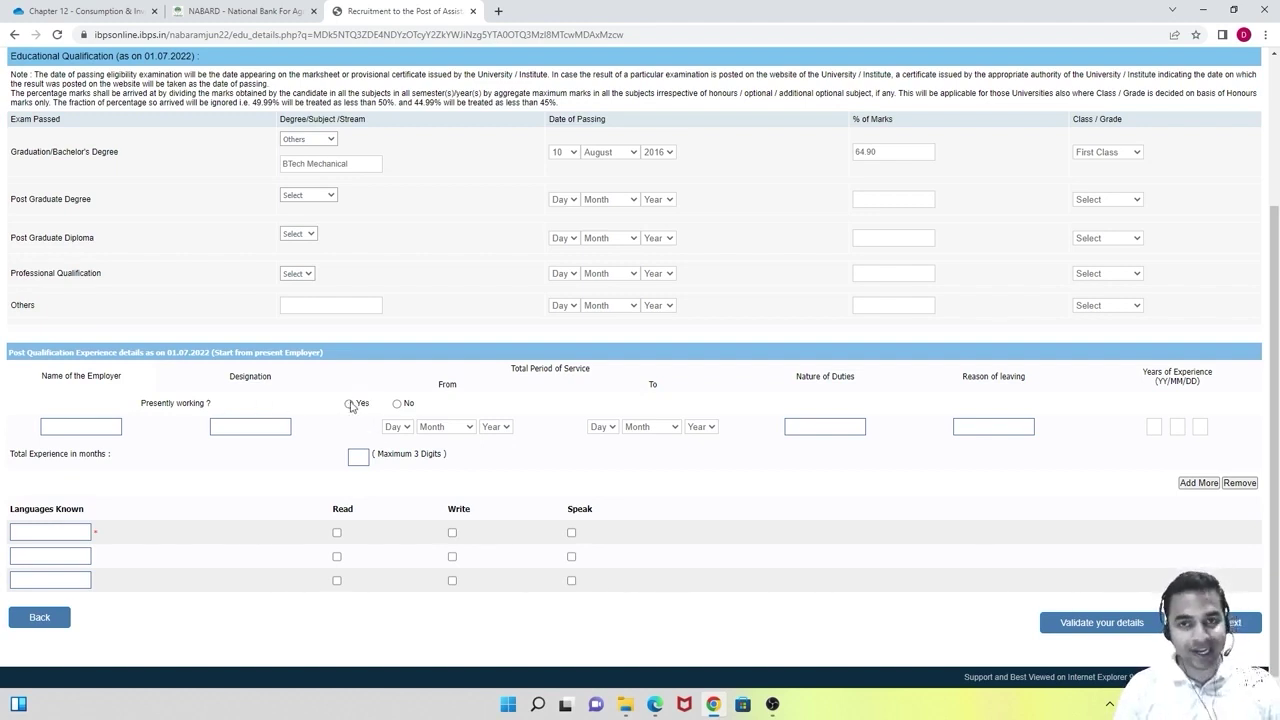
# Mark the EduTap job as present employment, correct the designation to Educator, and set its start day.
pyautogui.click(349, 404)
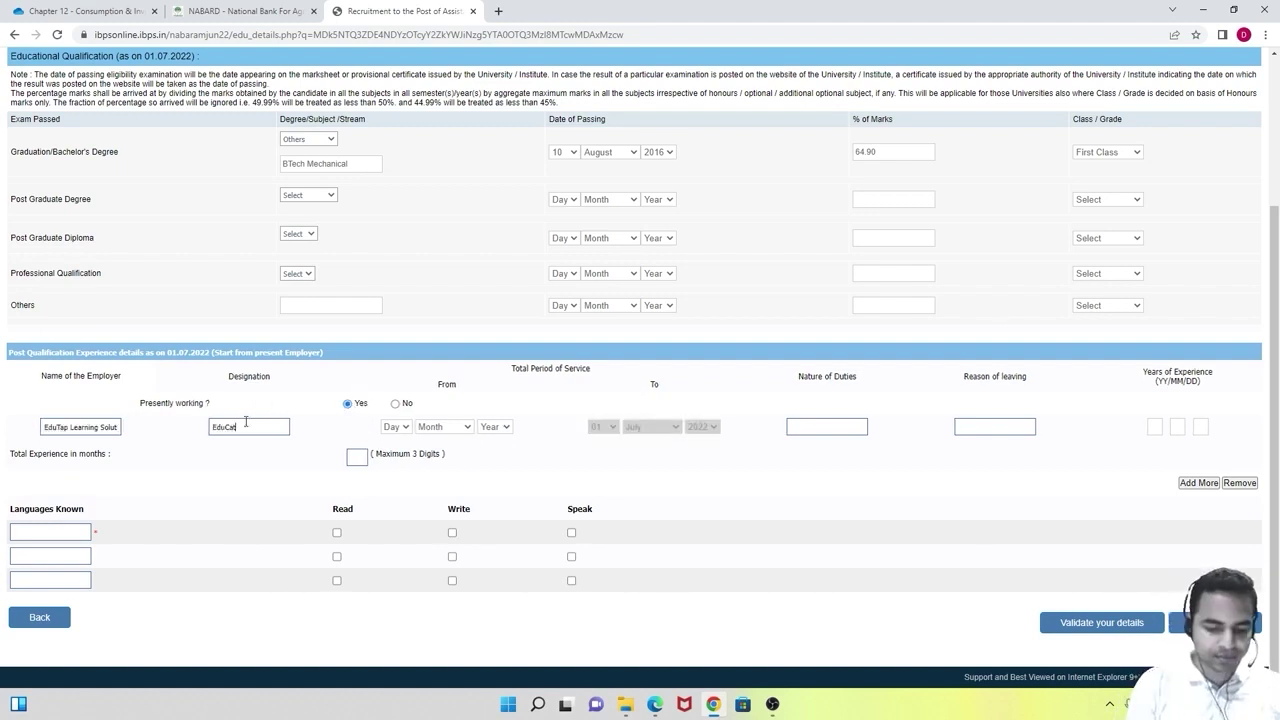
pyautogui.press('BackSpace')
pyautogui.press('BackSpace')
pyautogui.press('BackSpace')
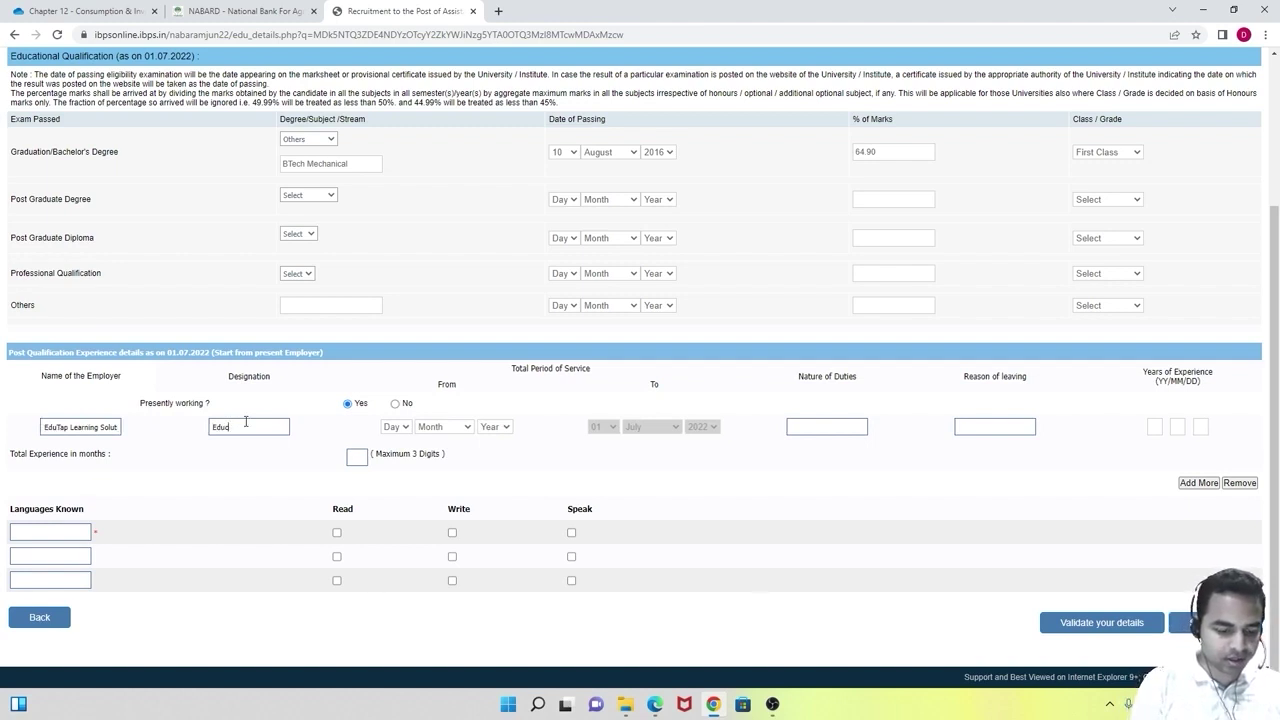
pyautogui.write('catio')
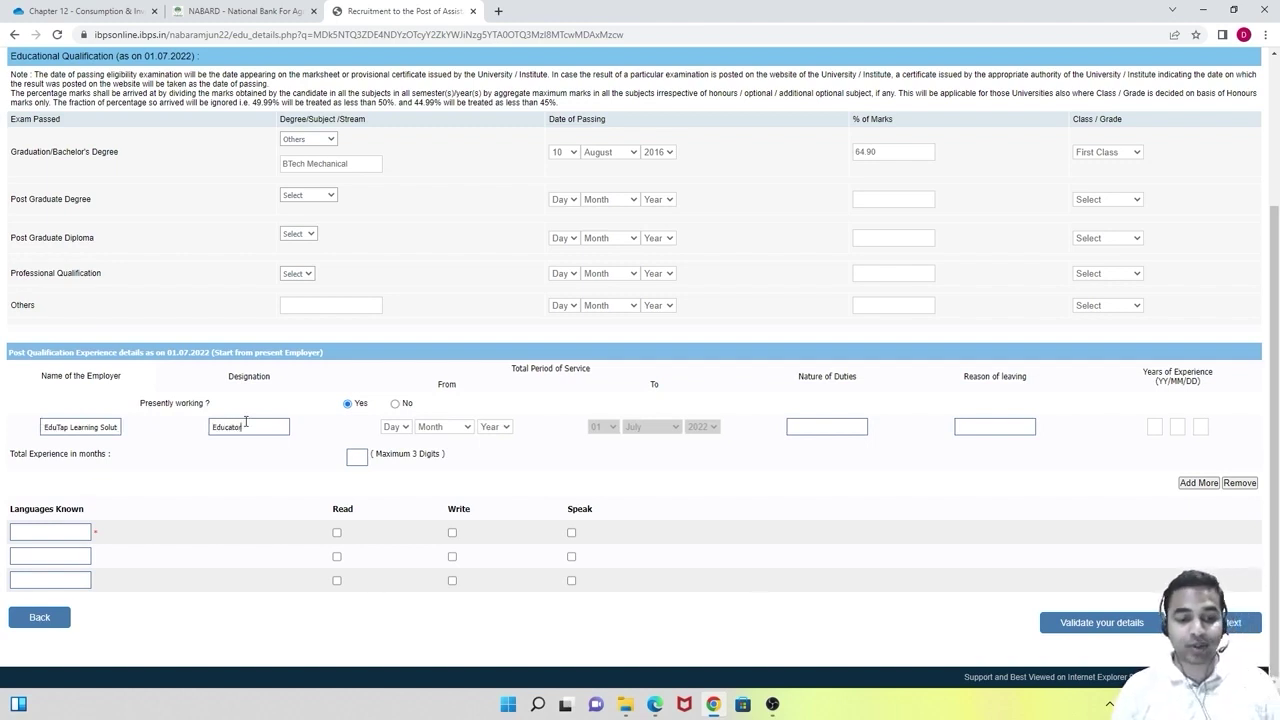
pyautogui.click(403, 428)
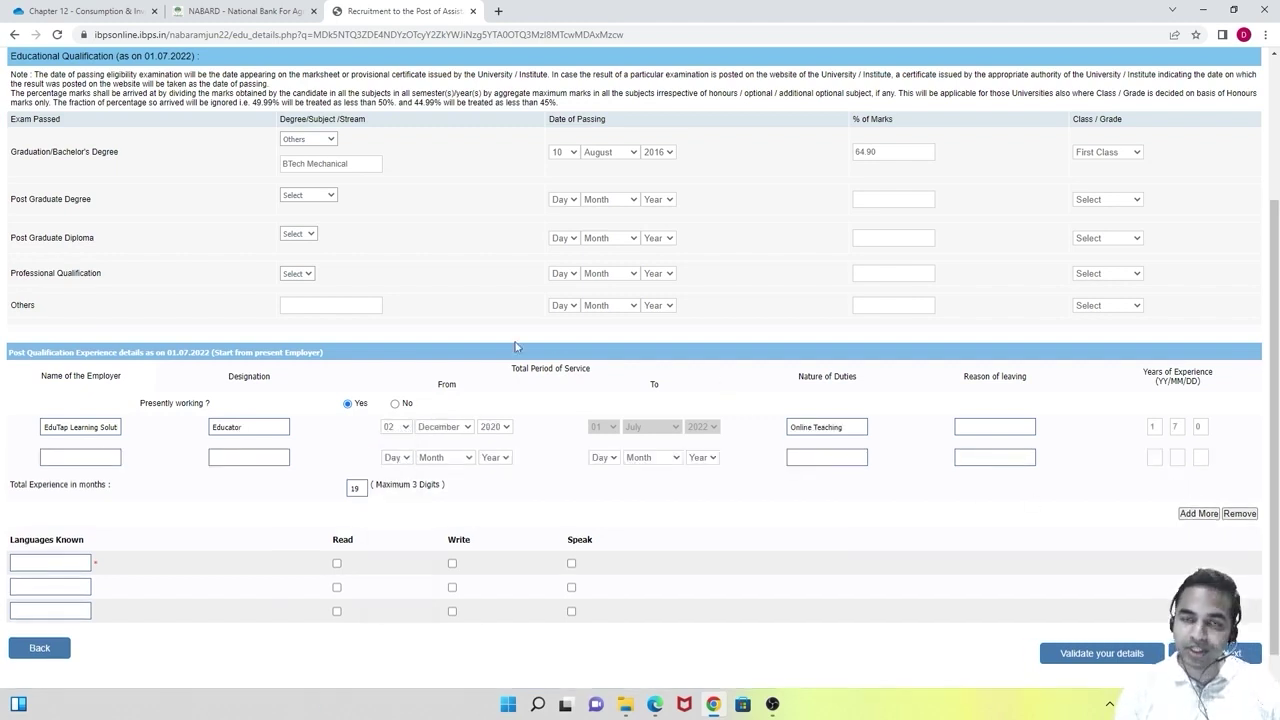
# Paste Metis Eduventures as the second employer and begin its Content Developer designation.
pyautogui.scroll(-1, 530, 312)
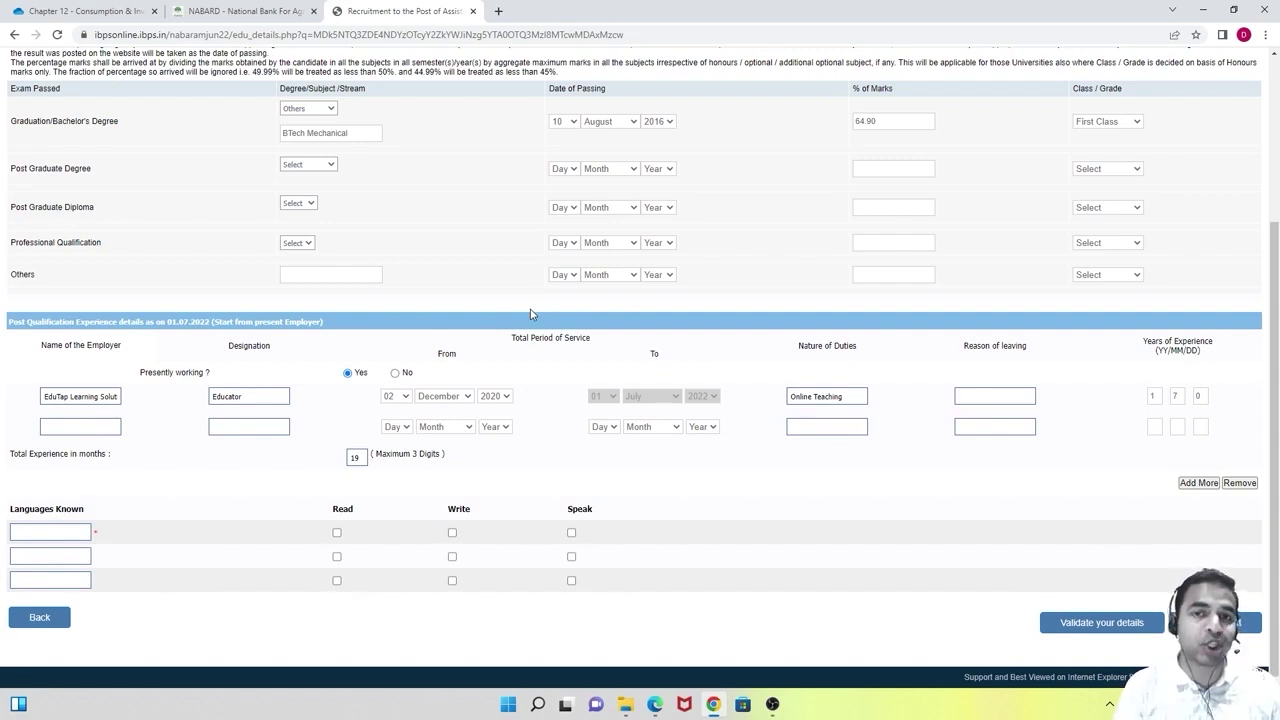
pyautogui.write('Metis Eduventures Pvt Ltd')
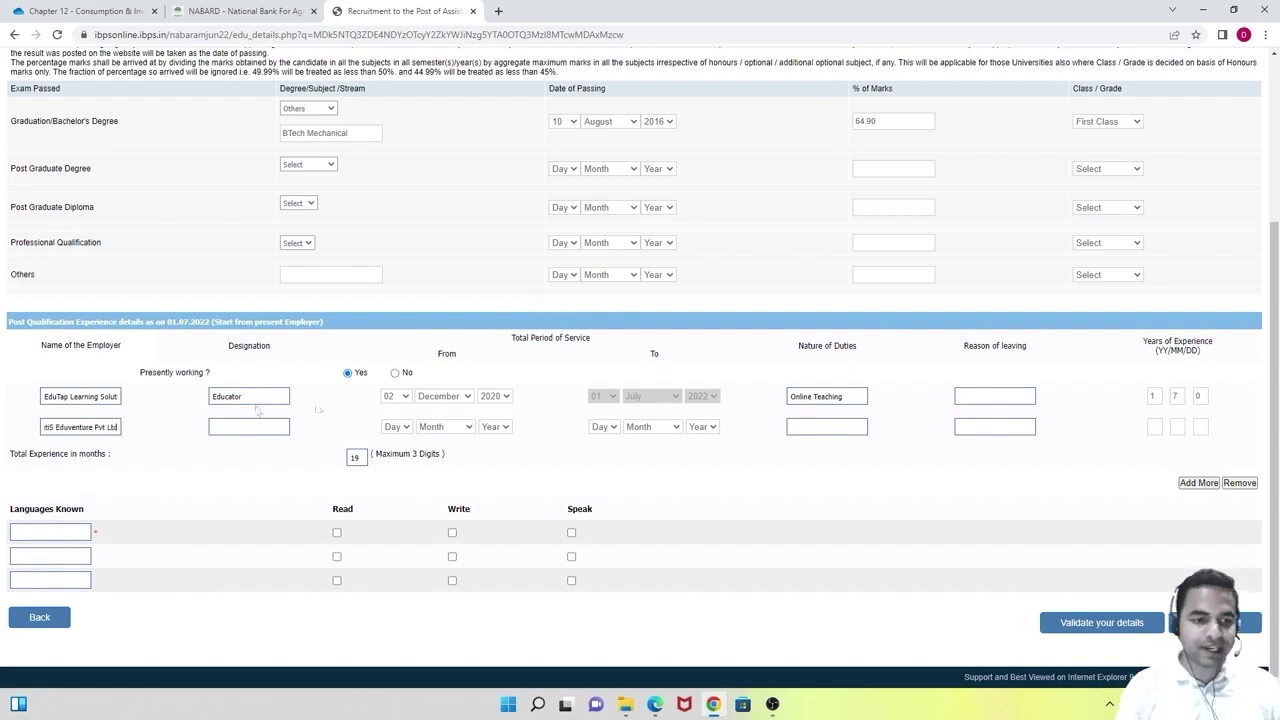
pyautogui.click(250, 426)
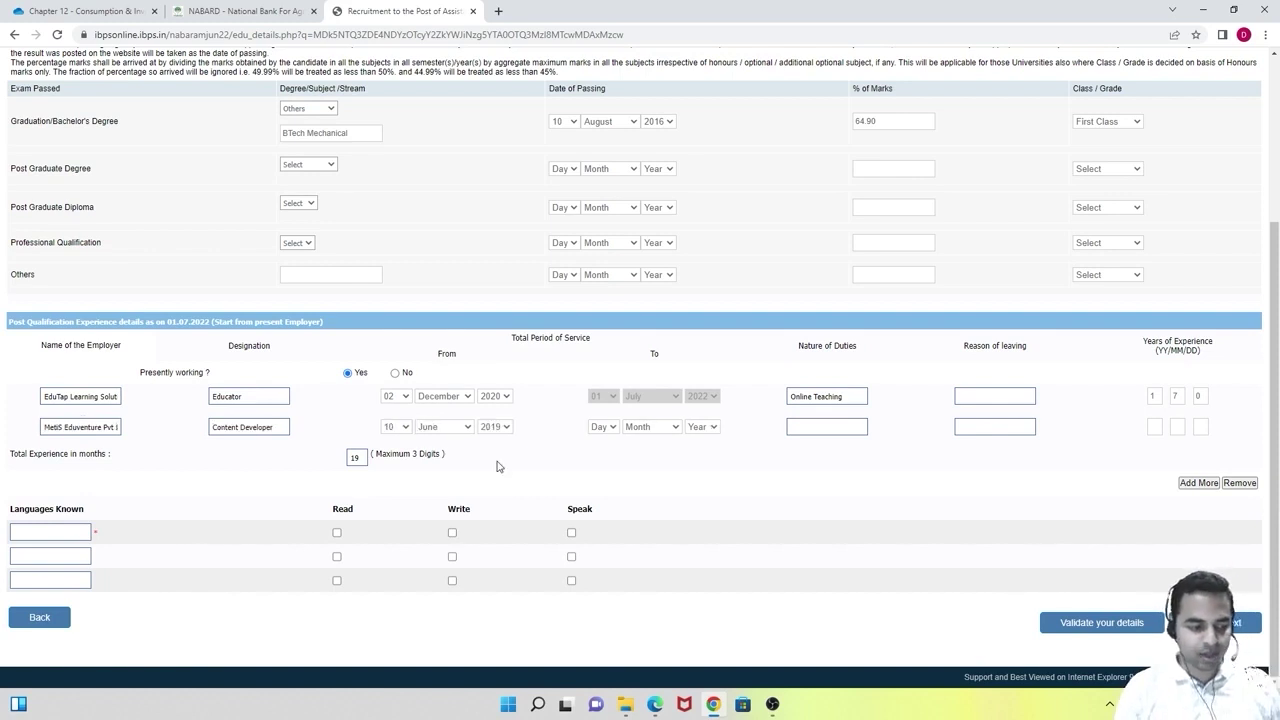
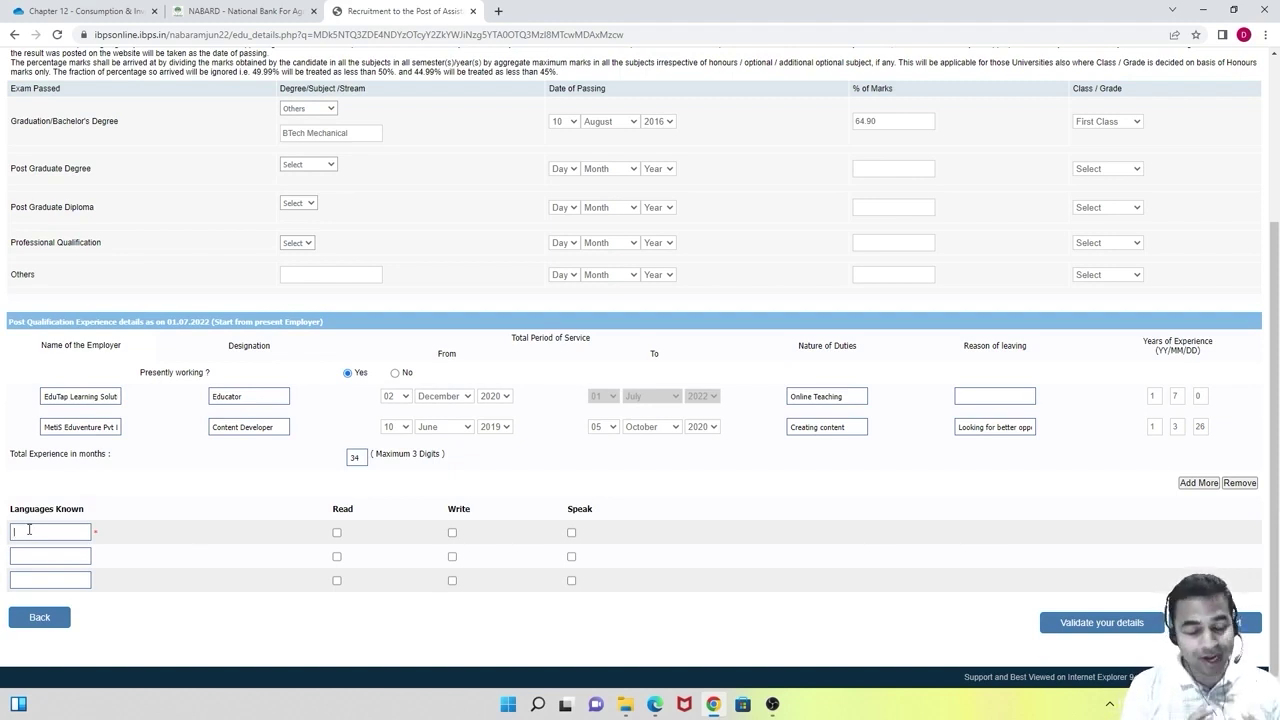
# Enter English and Hindi as known languages, ticking Read, Write and Speak for both.
pyautogui.click(29, 531)
pyautogui.write('E')
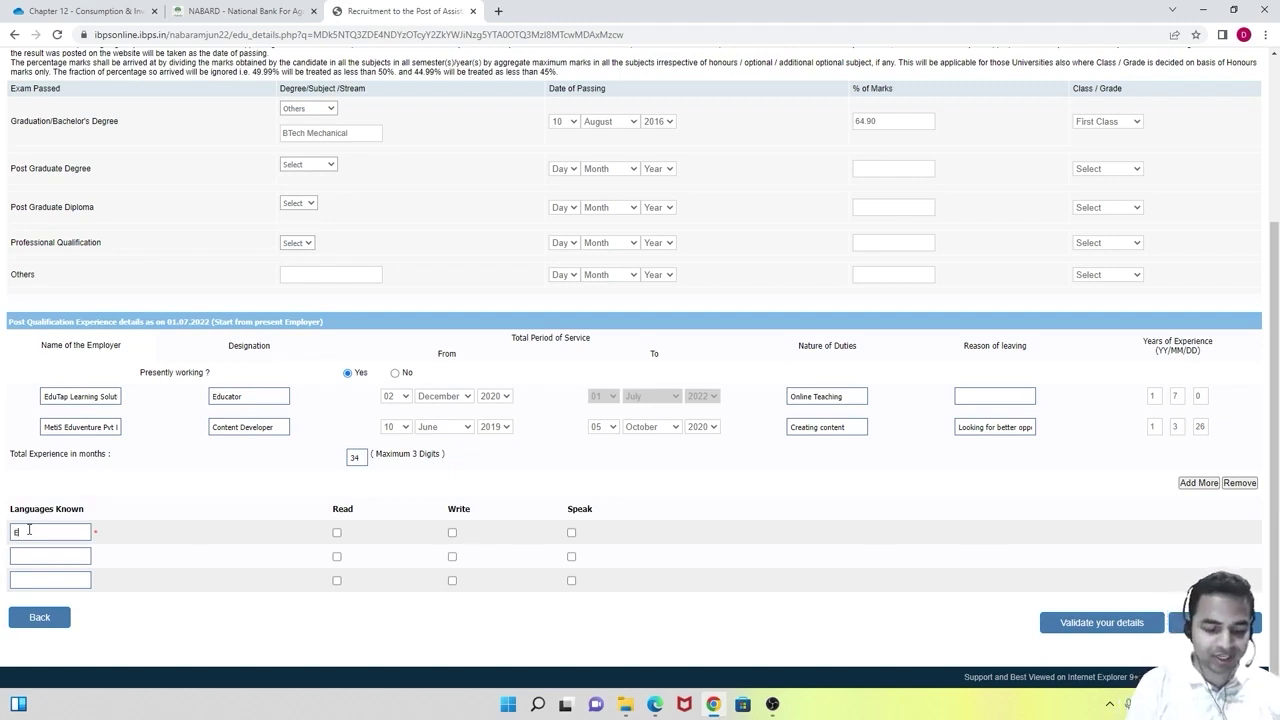
pyautogui.write('nglish')
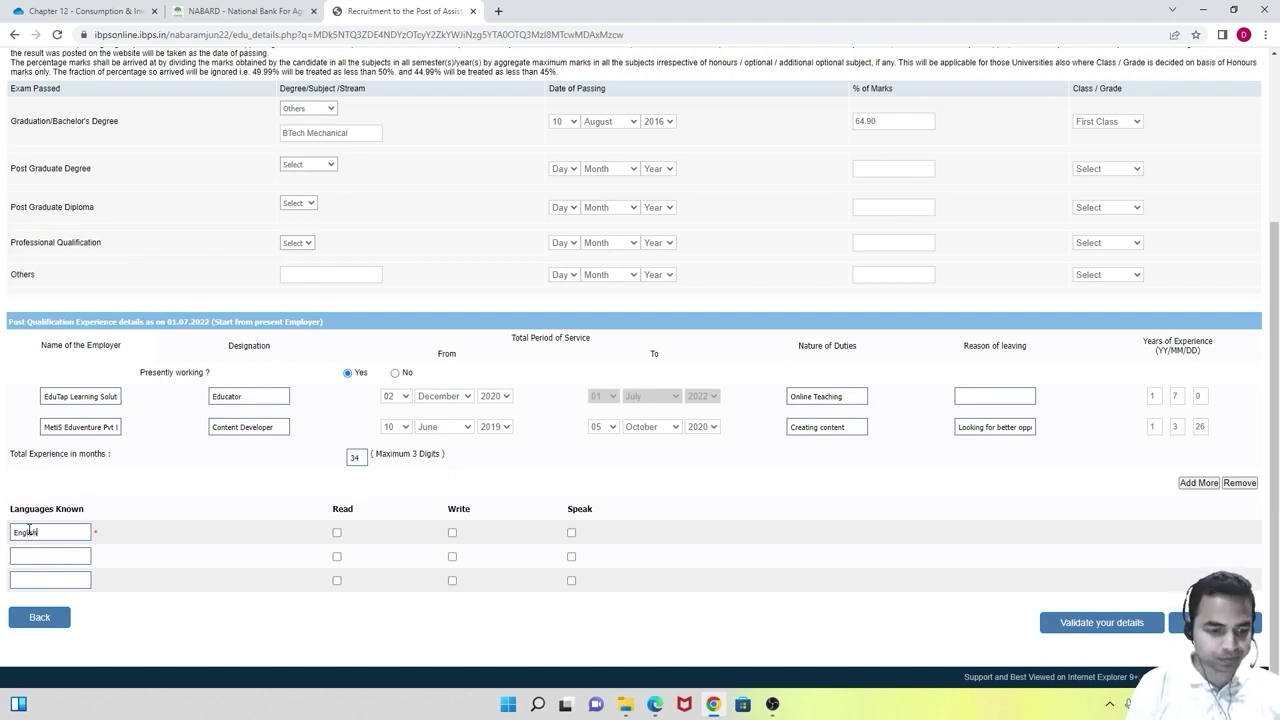
pyautogui.write('Hindi')
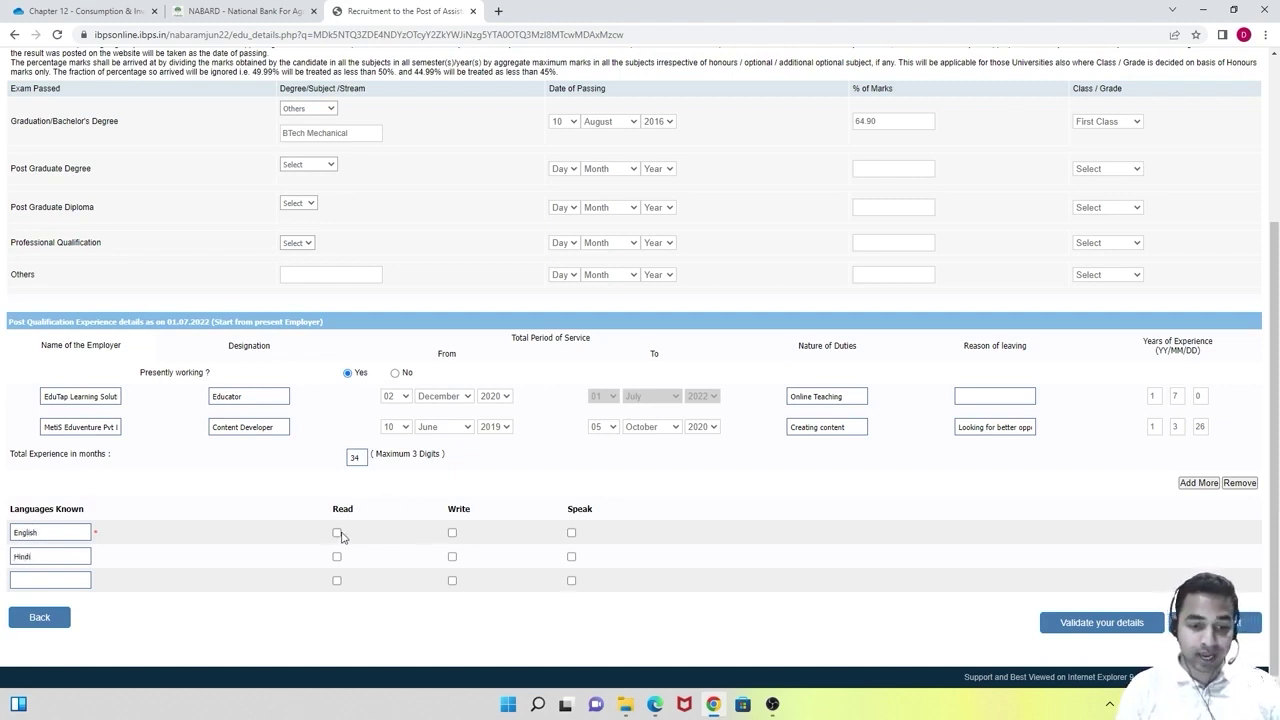
pyautogui.click(336, 532)
pyautogui.click(452, 532)
pyautogui.click(571, 533)
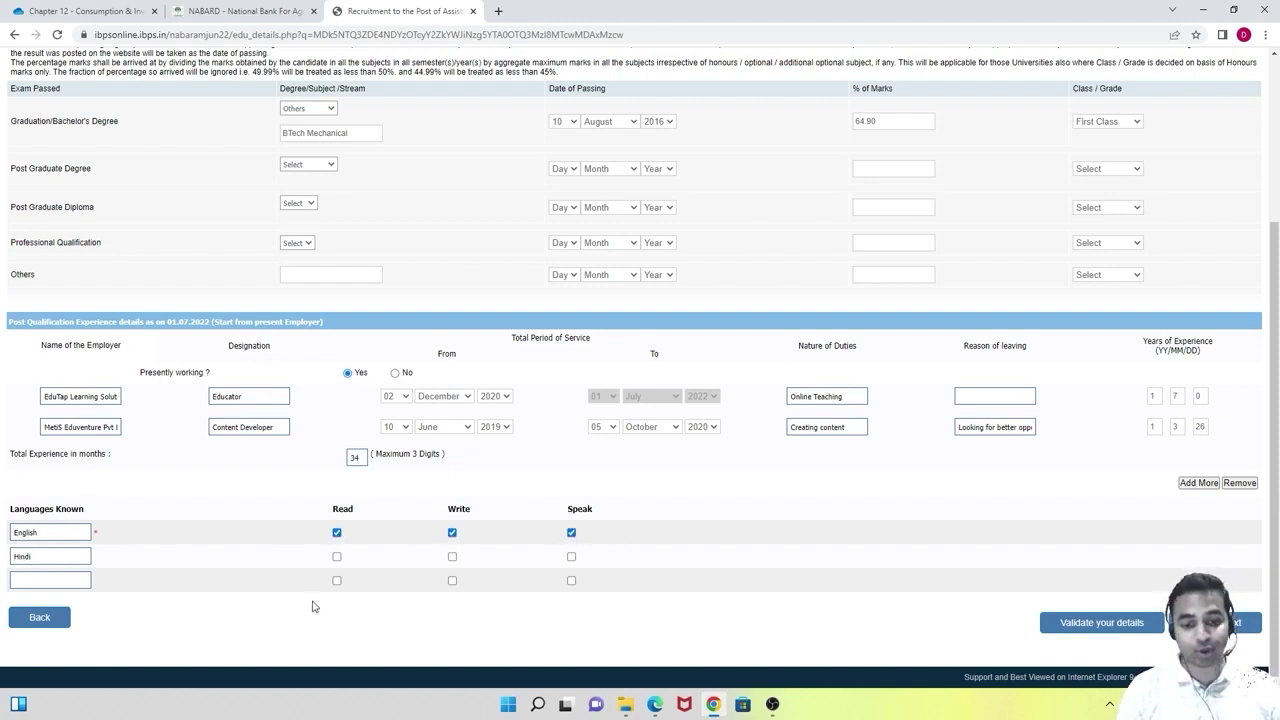
pyautogui.click(337, 557)
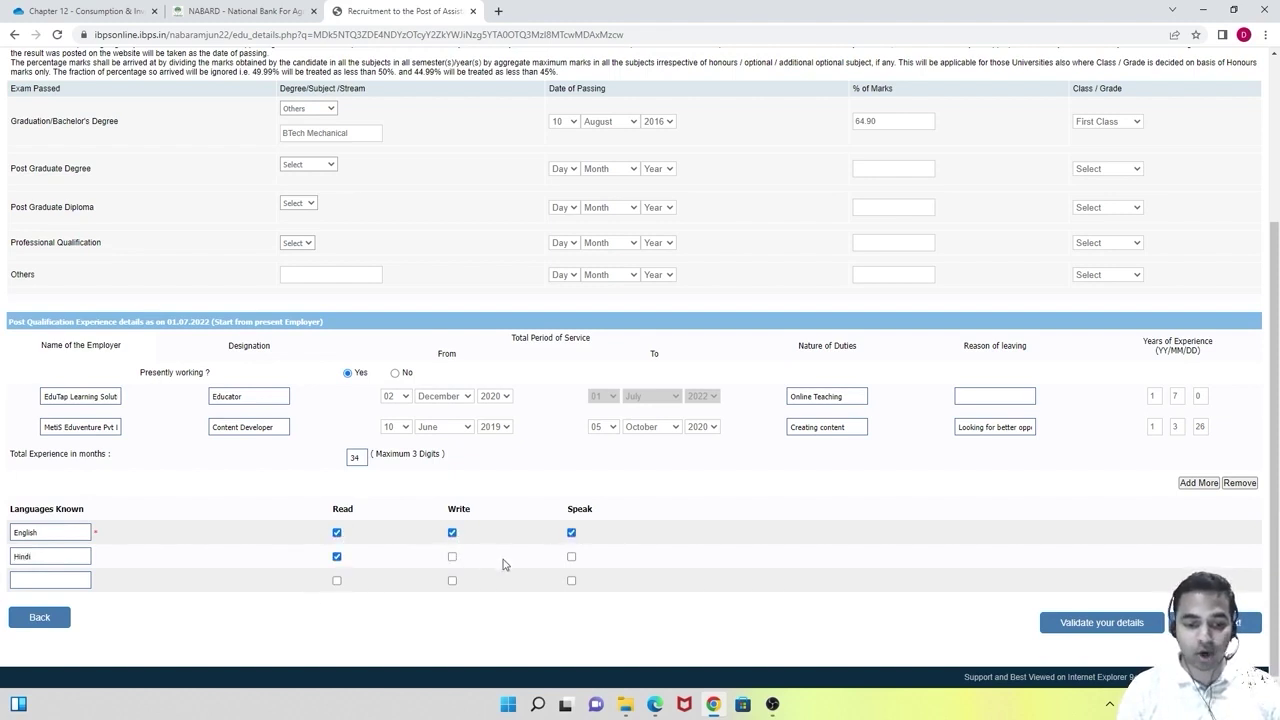
pyautogui.click(452, 557)
pyautogui.click(571, 557)
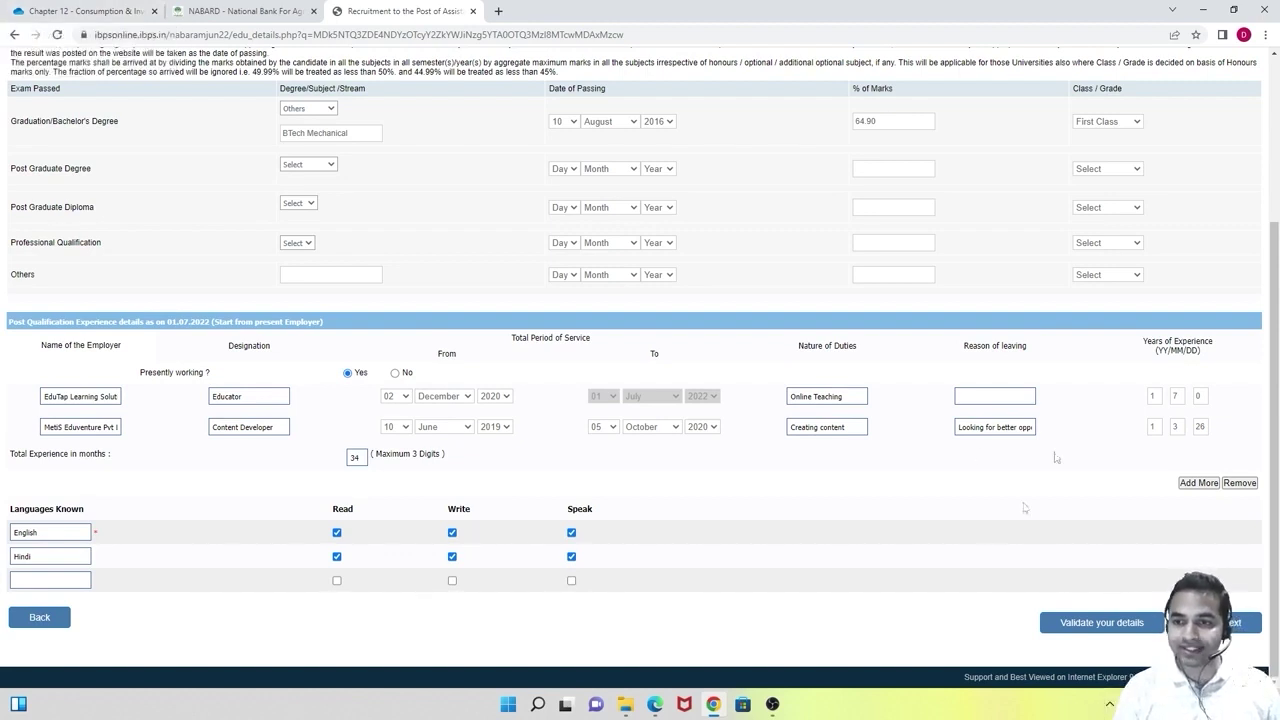
# Validate the education and experience details, acknowledge 'Verified Successfully', and go to the registration preview.
pyautogui.click(1091, 628)
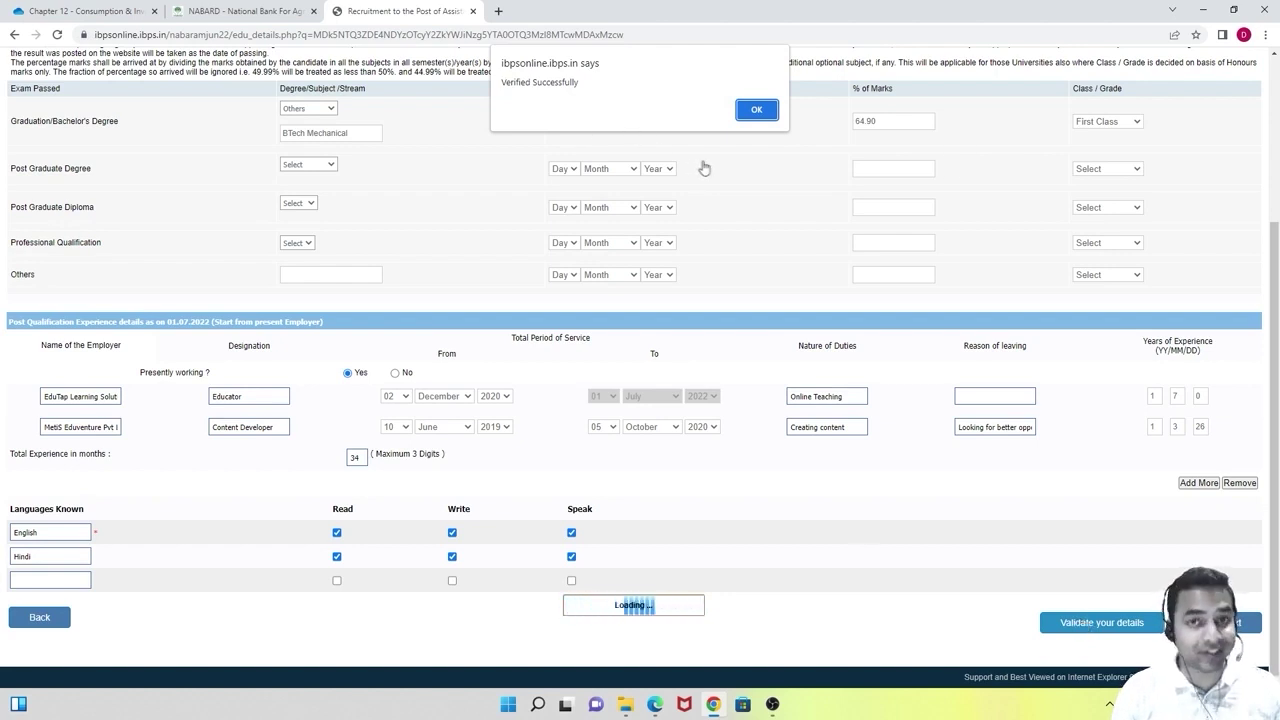
pyautogui.click(756, 110)
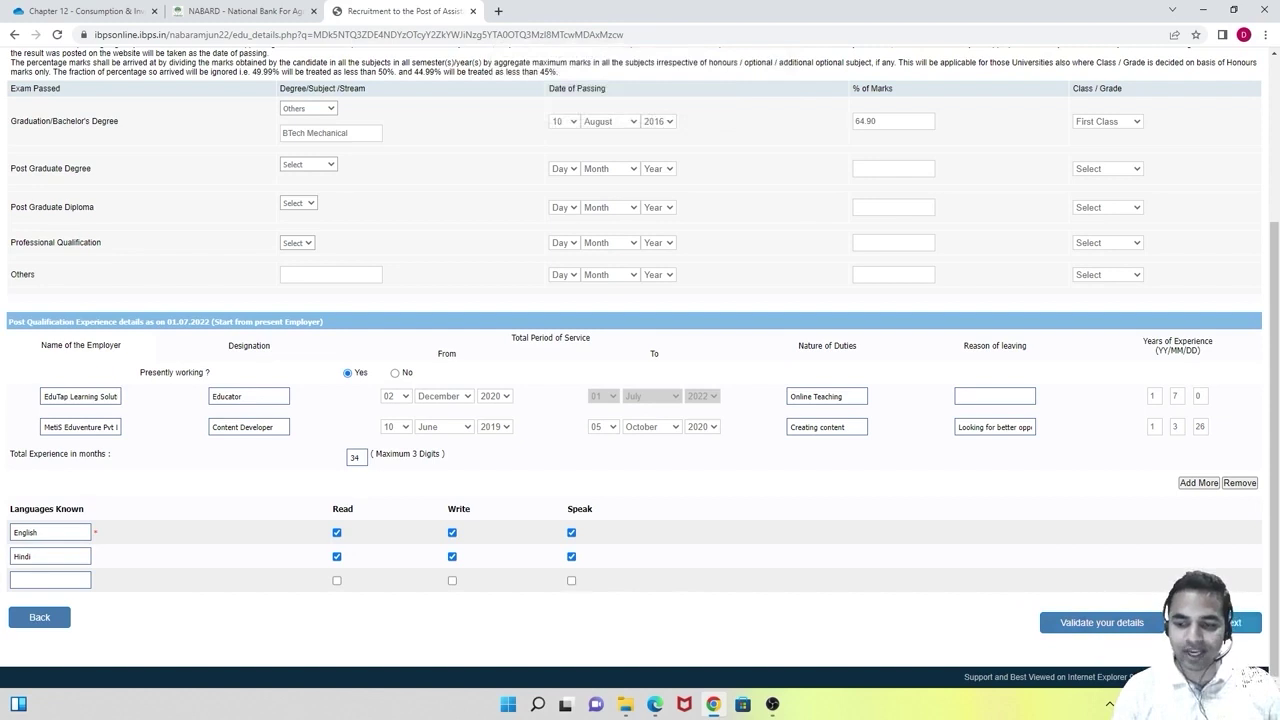
pyautogui.click(1236, 622)
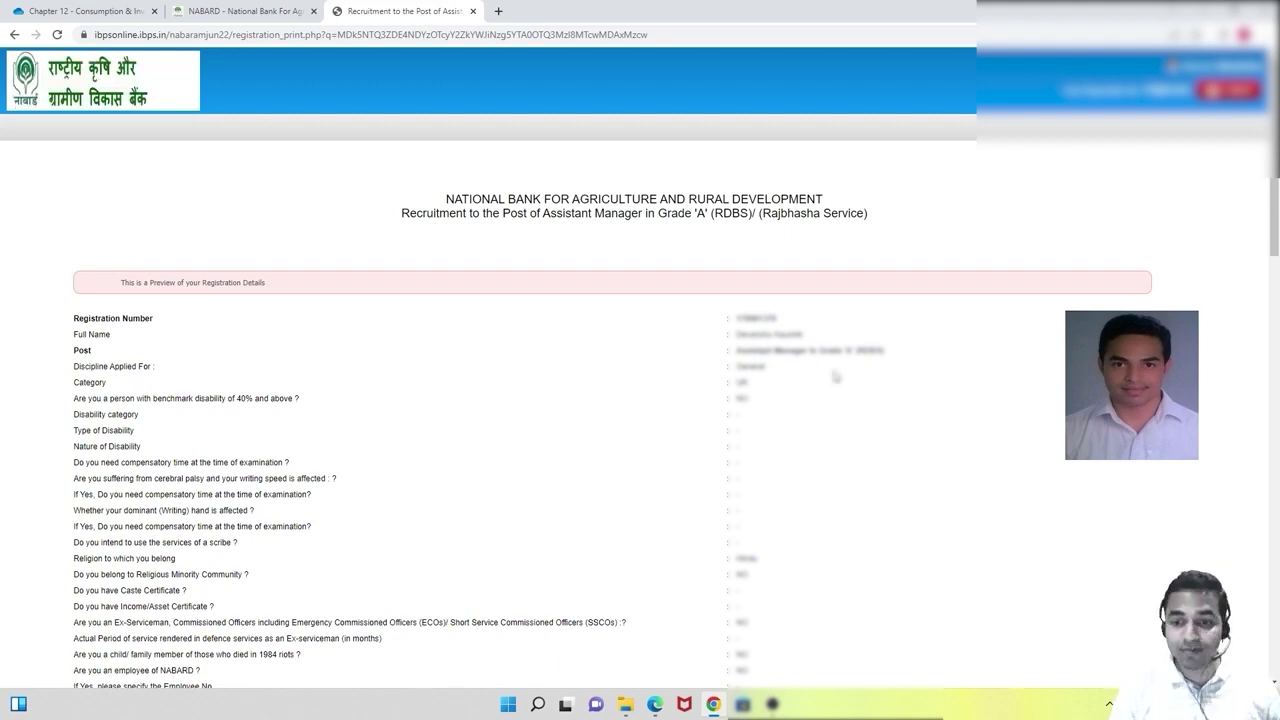
pyautogui.scroll(-1, 835, 376)
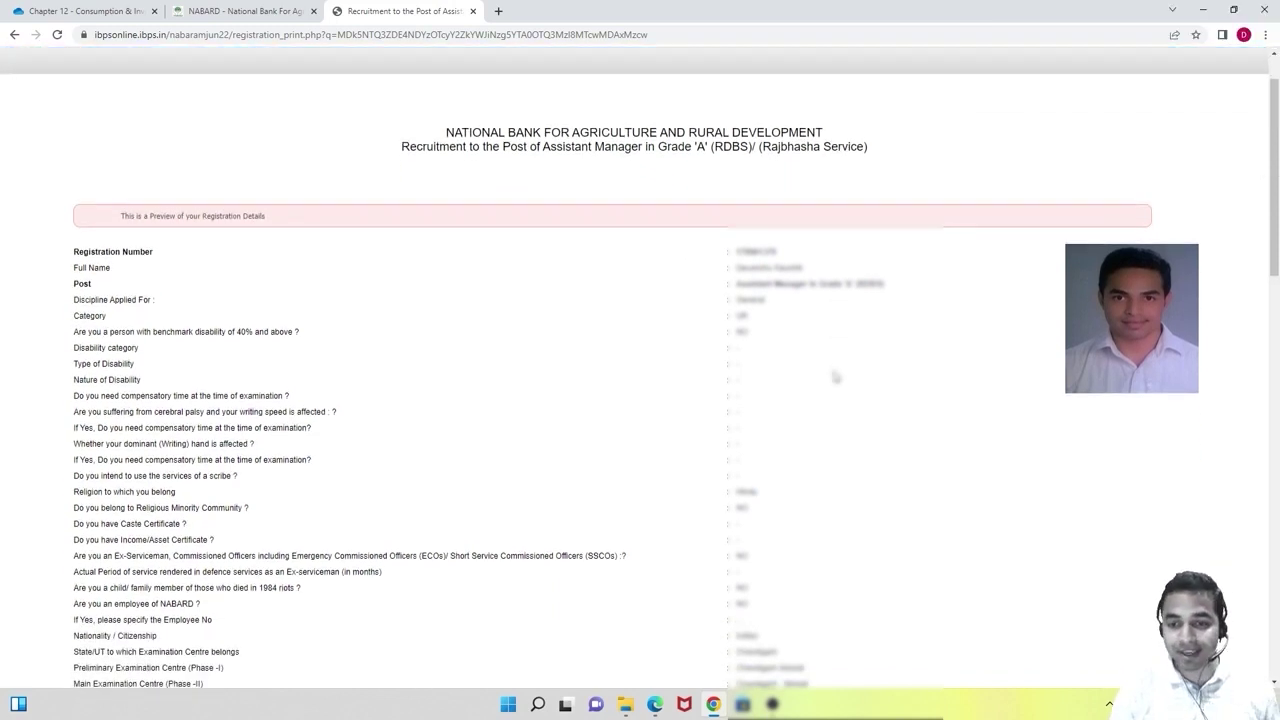
pyautogui.scroll(-8, 835, 376)
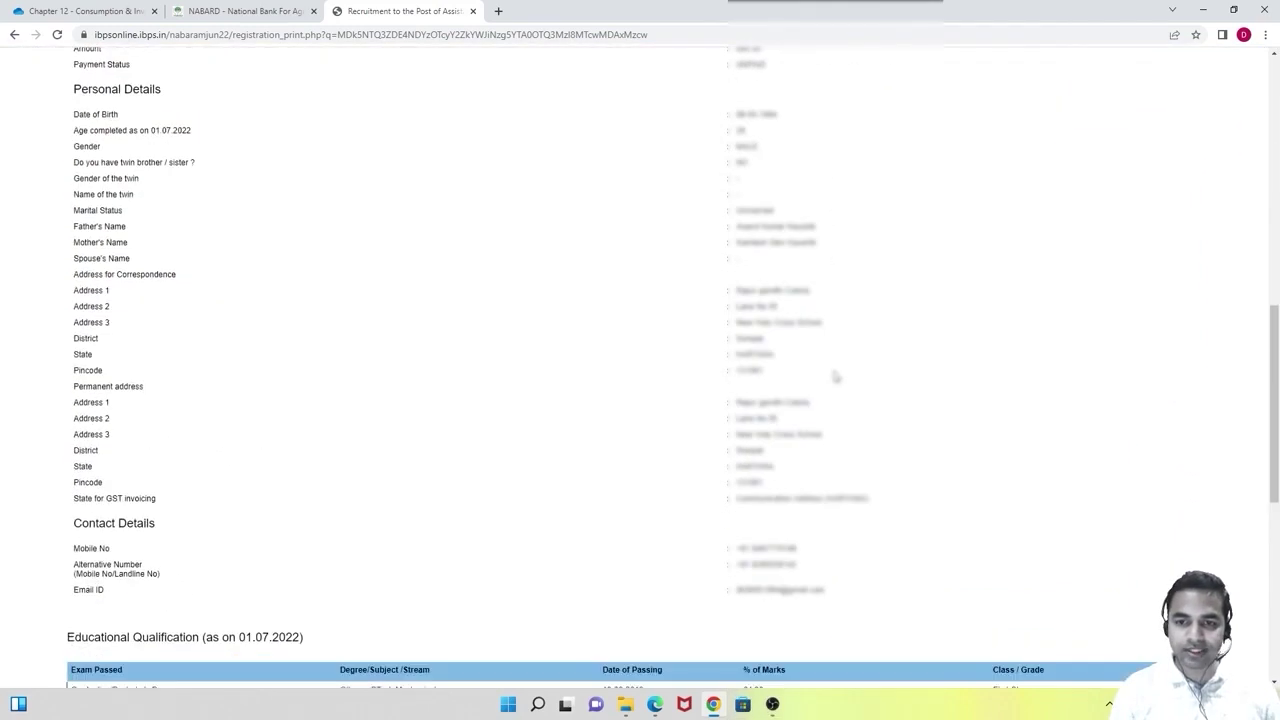
pyautogui.scroll(-4, 835, 376)
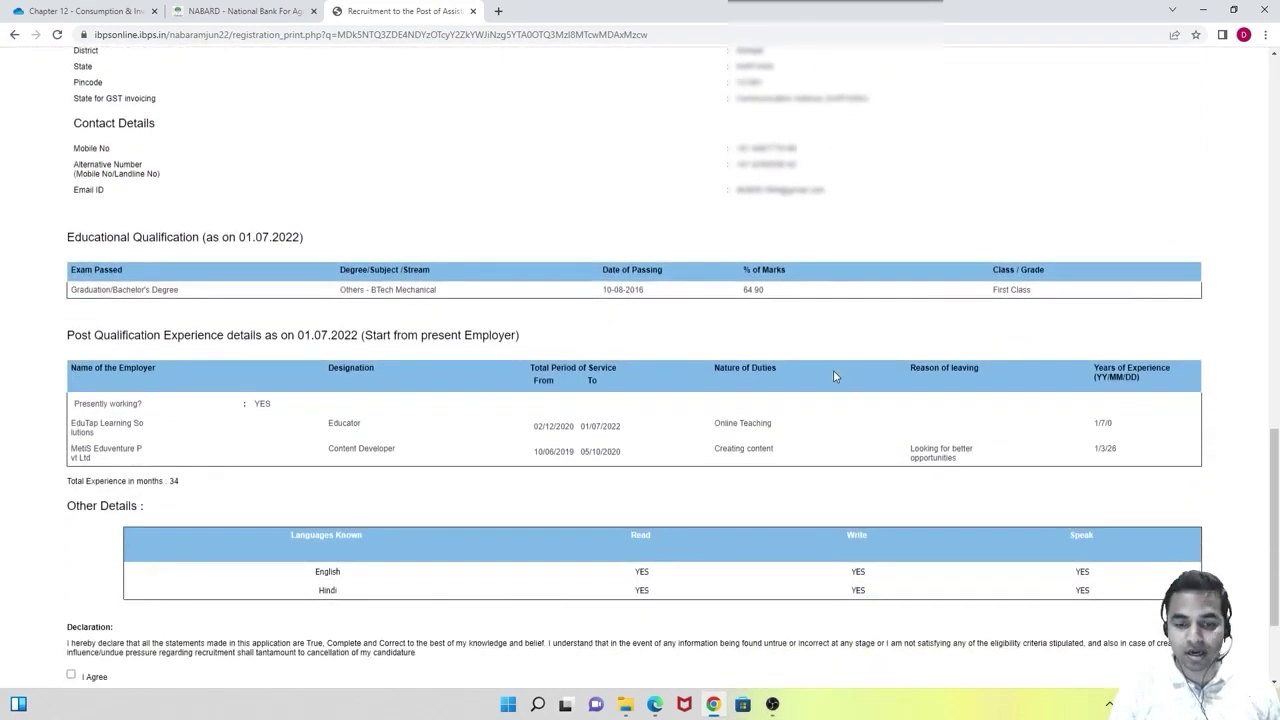
pyautogui.scroll(-2, 835, 376)
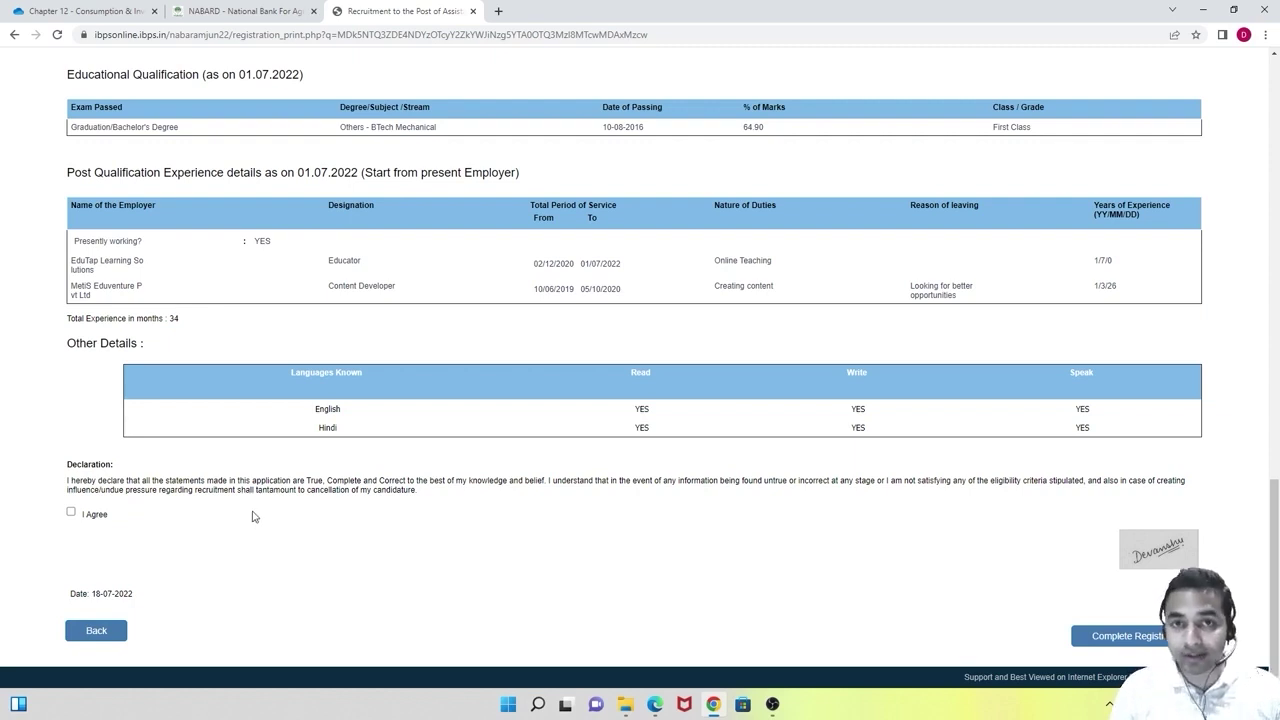
pyautogui.click(81, 638)
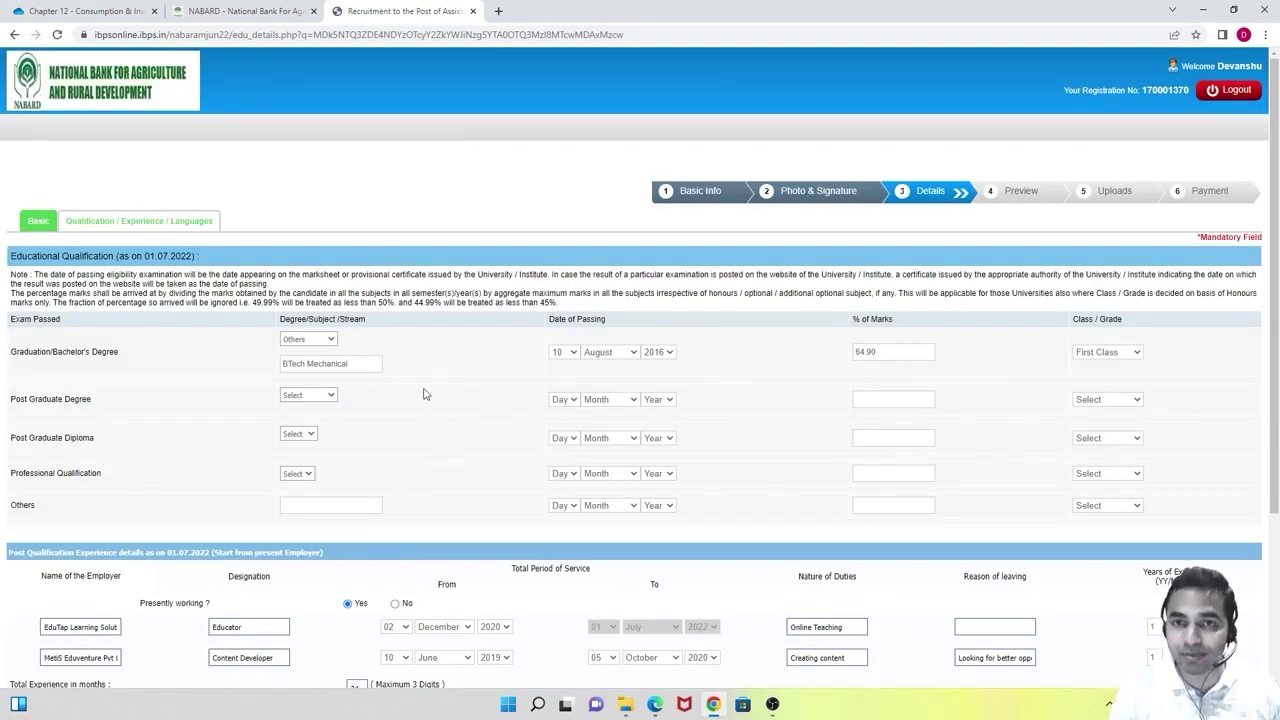
pyautogui.moveTo(1276, 250); pyautogui.dragTo(1278, 410)
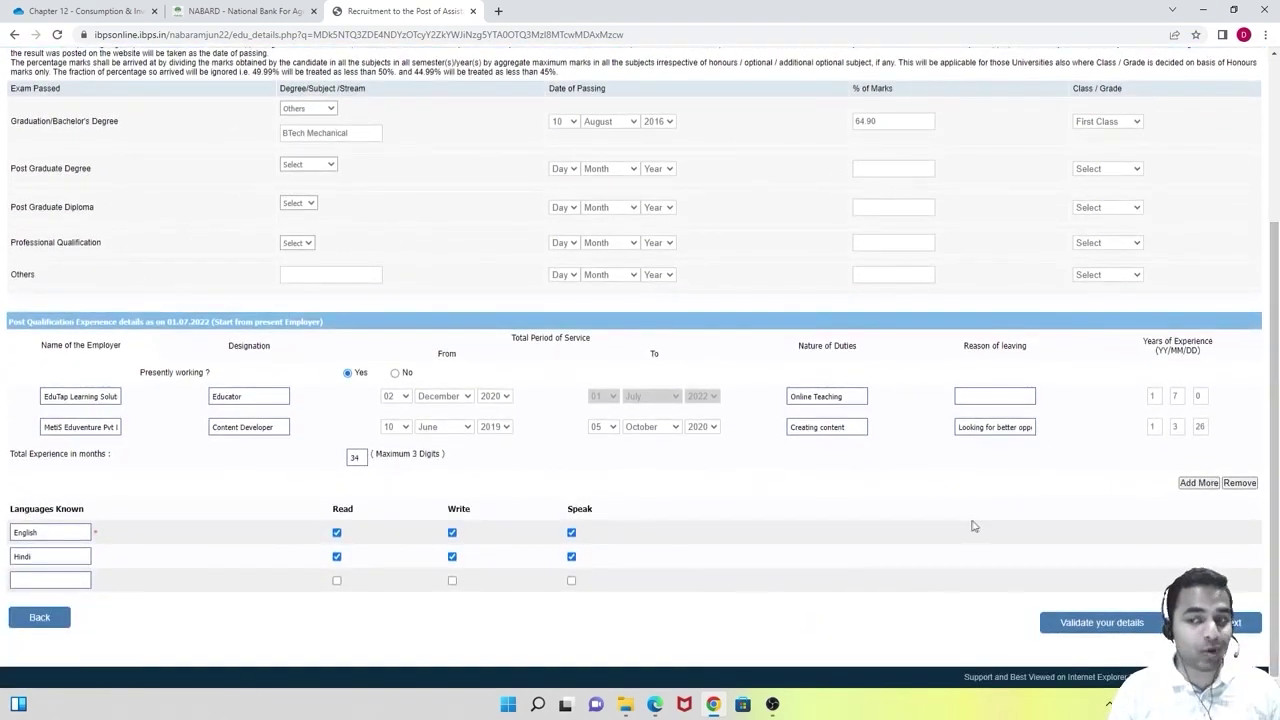
pyautogui.click(1234, 622)
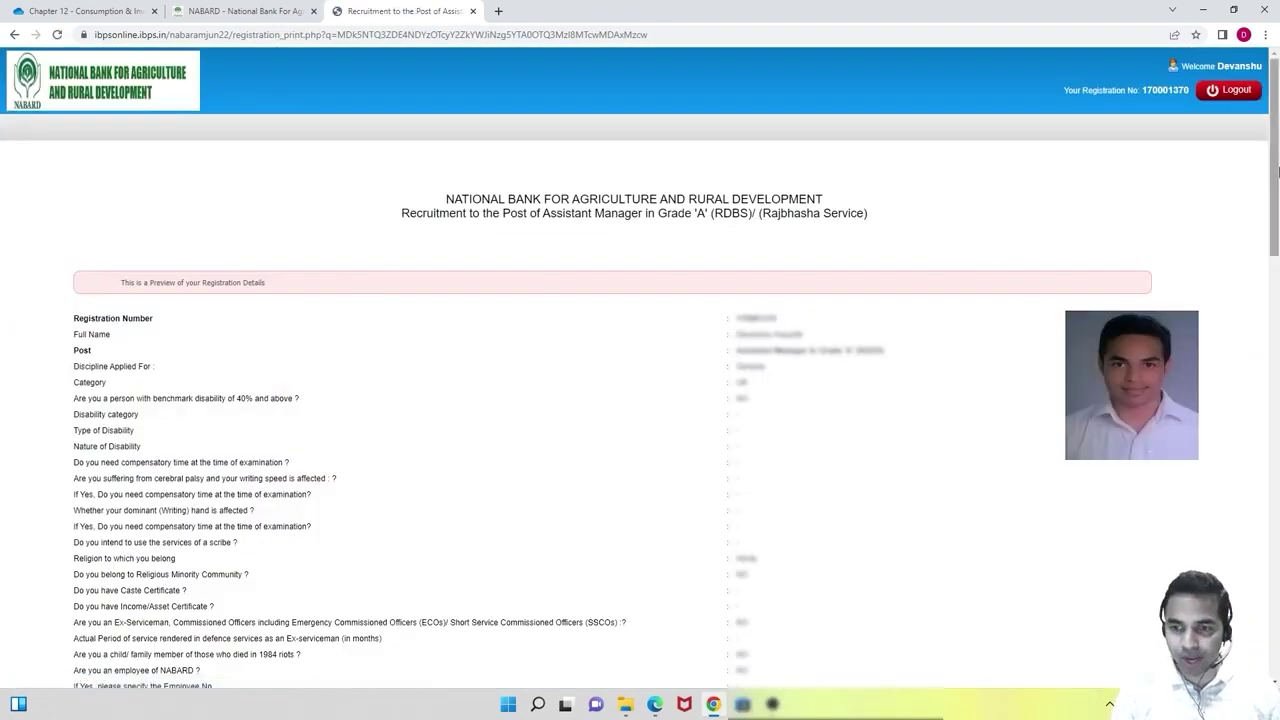
pyautogui.moveTo(1272, 178); pyautogui.dragTo(1277, 201)
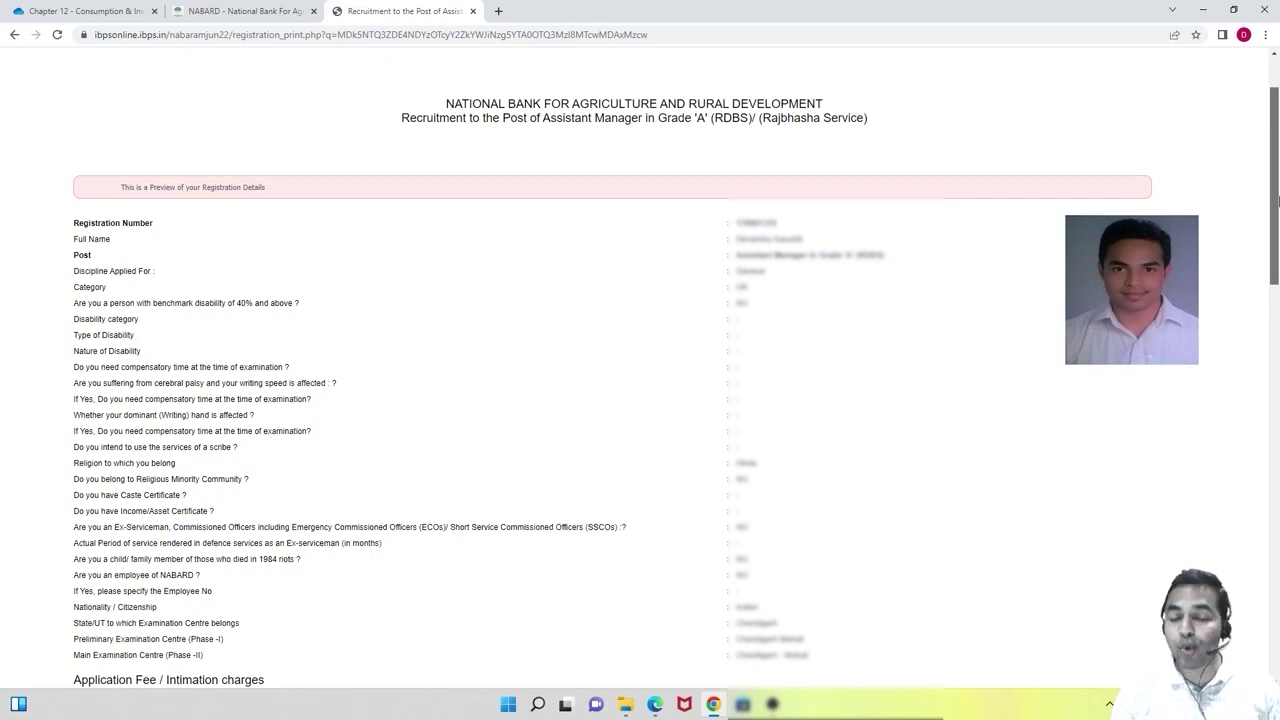
pyautogui.moveTo(1277, 201); pyautogui.dragTo(1277, 589)
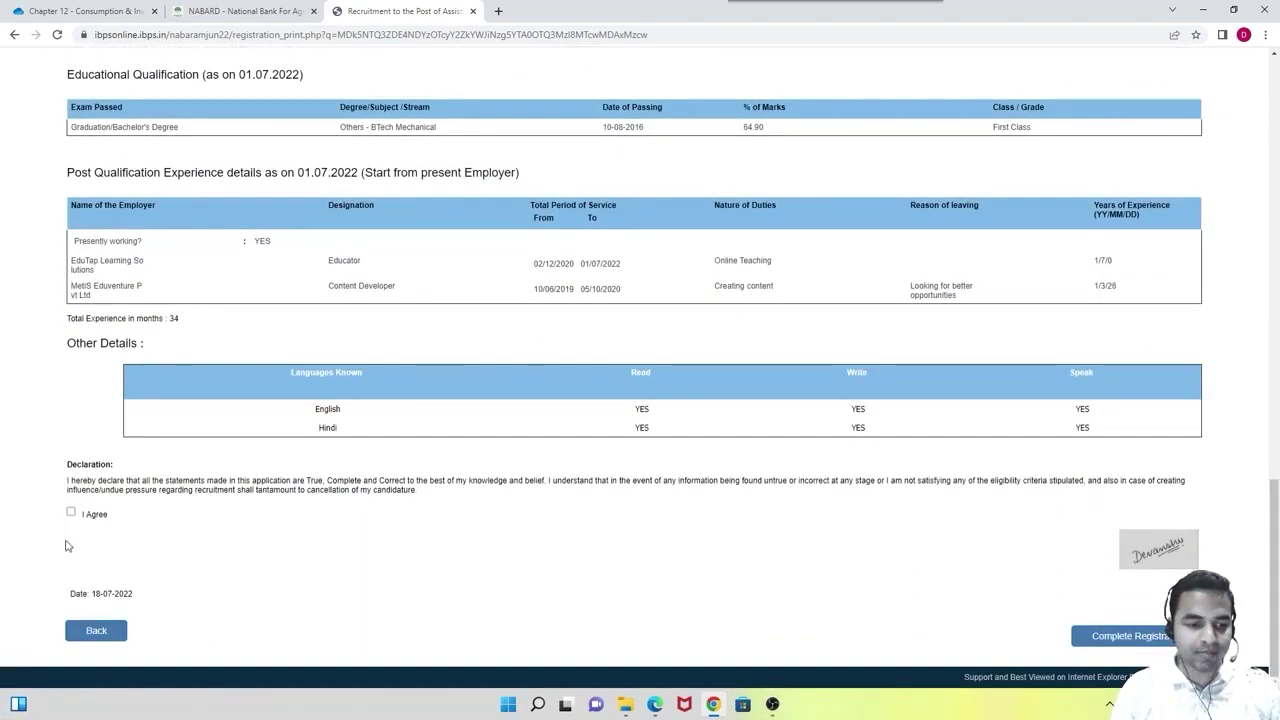
# Agree to the declaration and complete the registration, confirming both prompts.
pyautogui.click(71, 511)
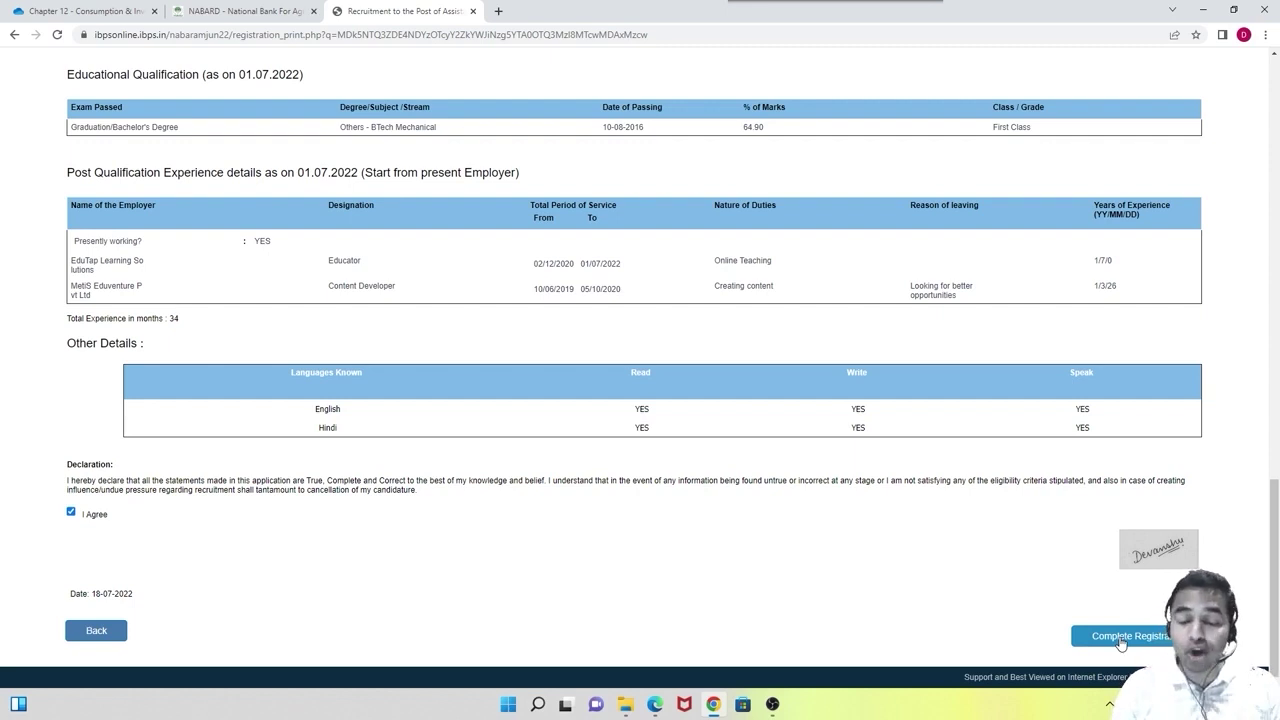
pyautogui.click(1121, 638)
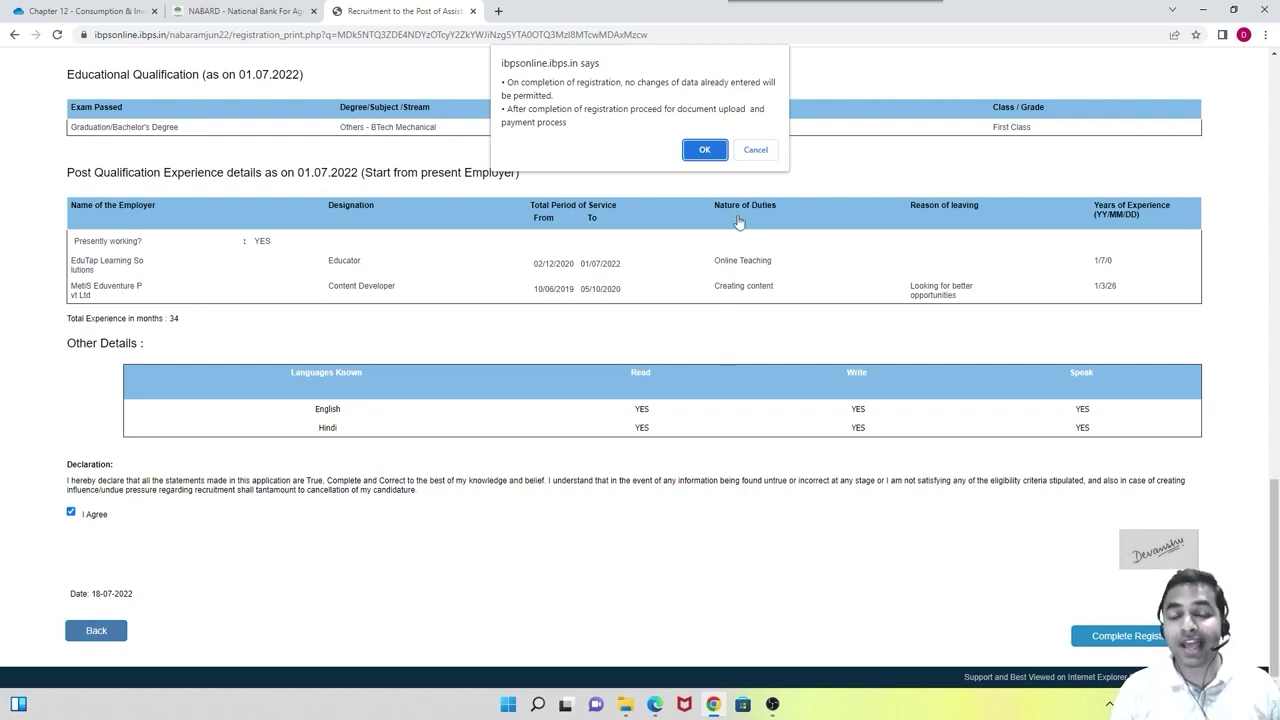
pyautogui.click(704, 152)
pyautogui.click(704, 111)
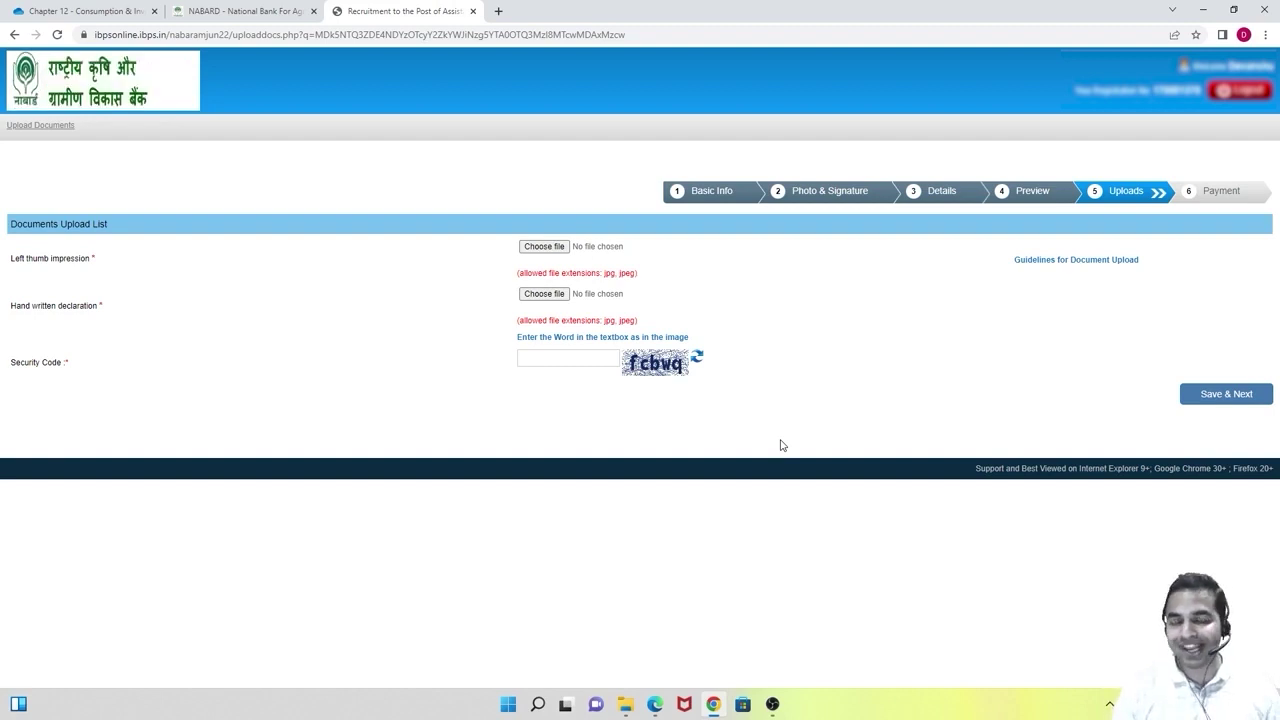
# Attach LEFT_THUMB.jpg as the left thumb impression and accept its upload preview.
pyautogui.click(544, 246)
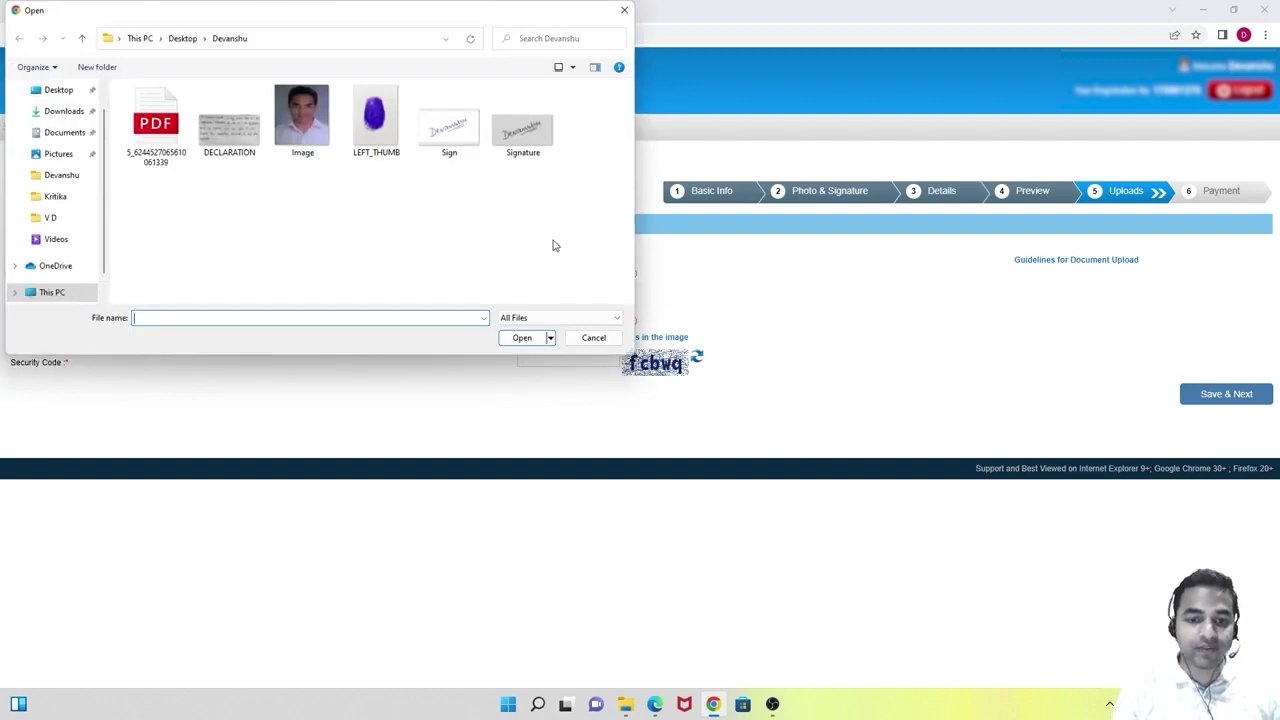
pyautogui.click(624, 11)
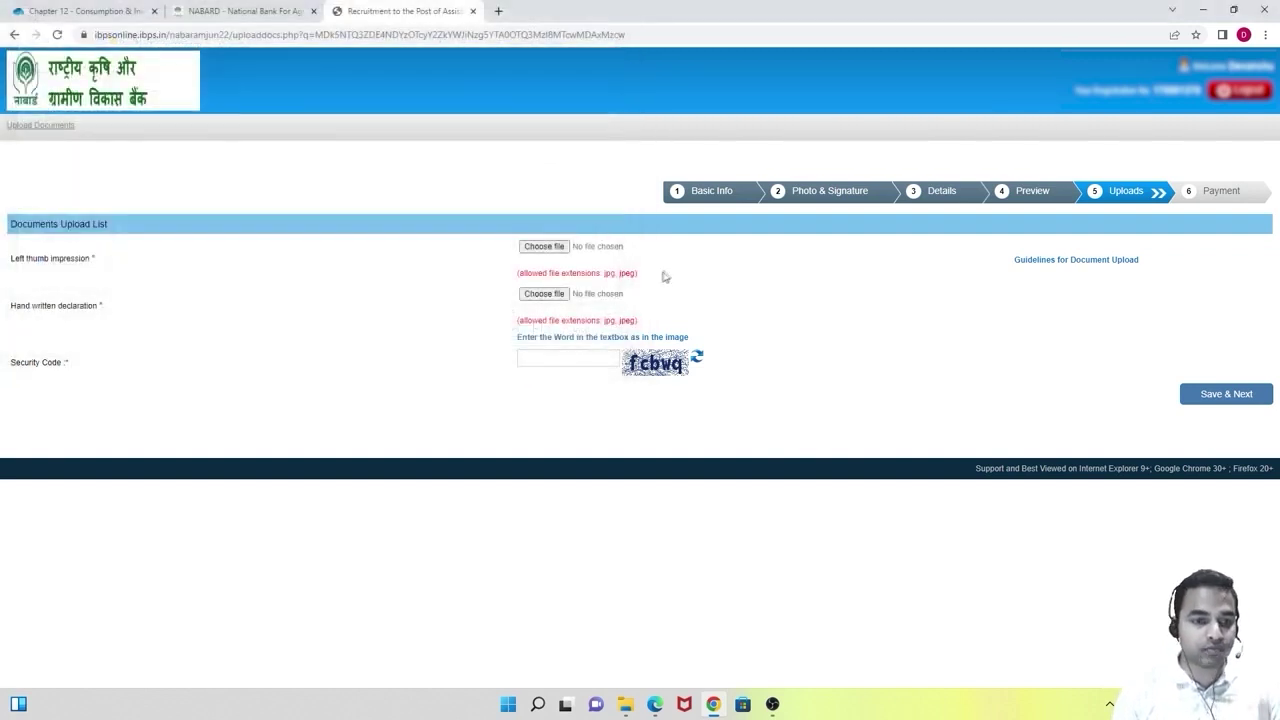
pyautogui.click(559, 247)
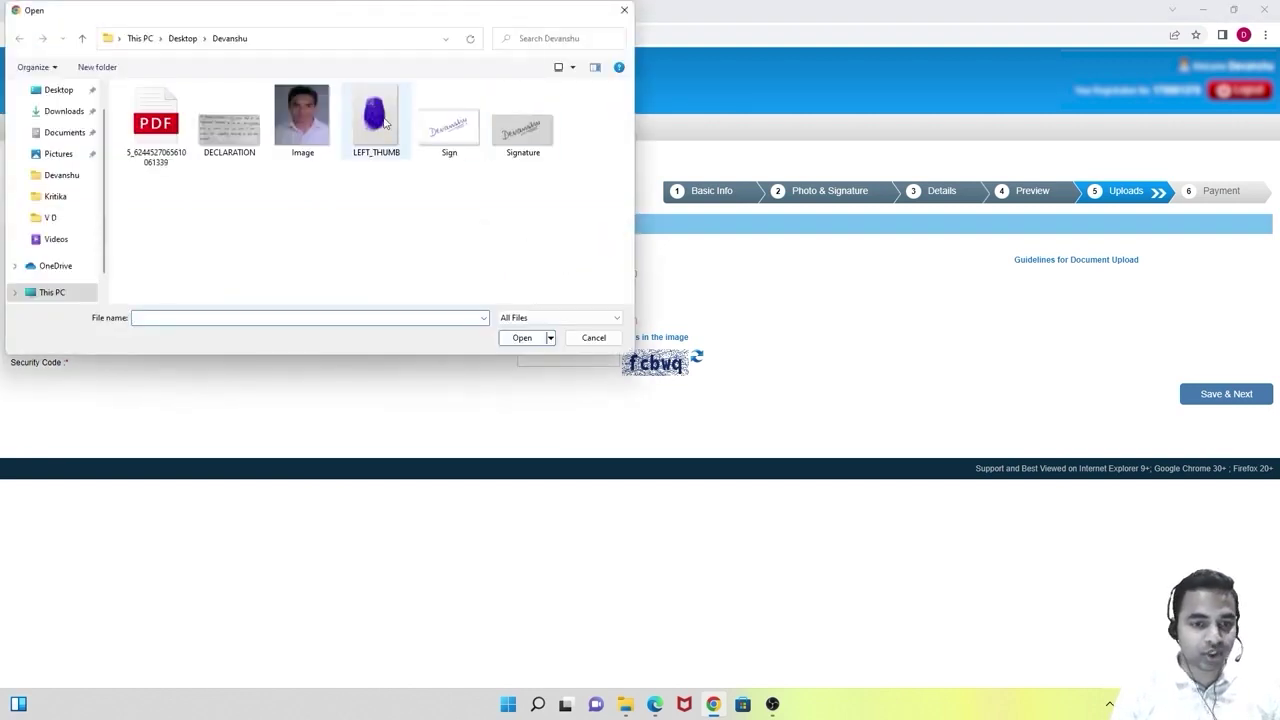
pyautogui.click(385, 126)
pyautogui.click(530, 343)
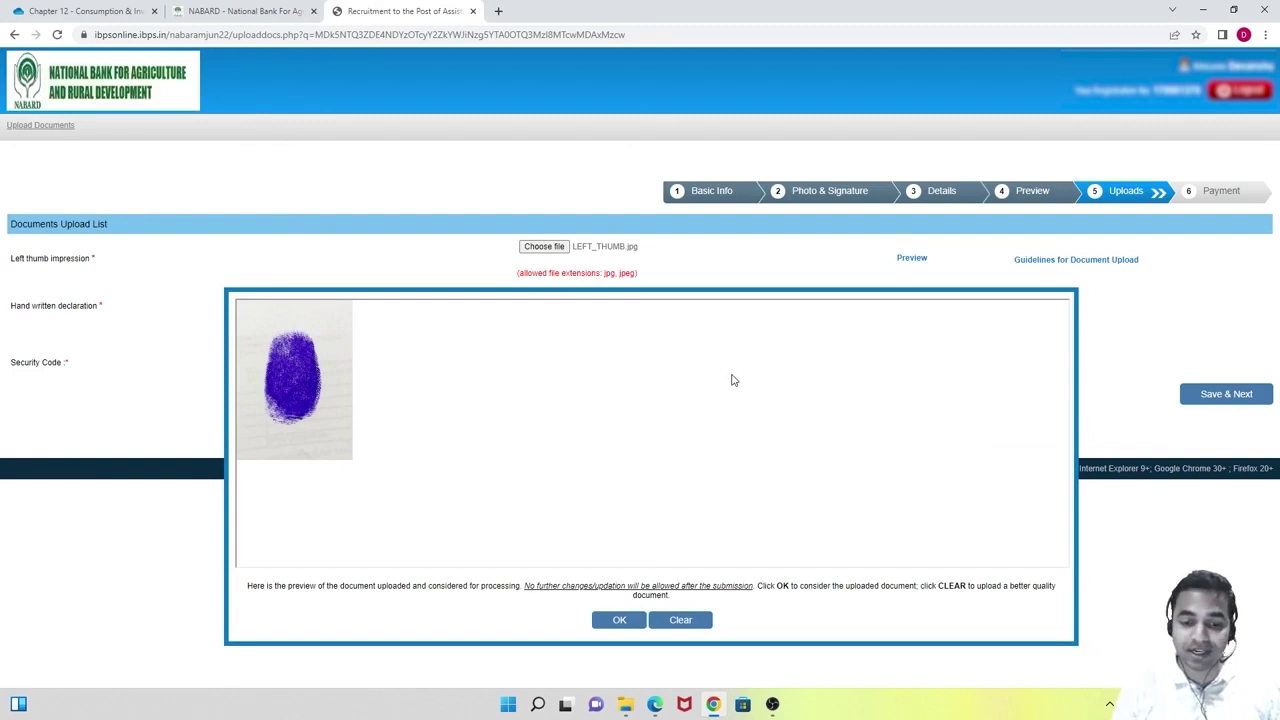
pyautogui.click(620, 622)
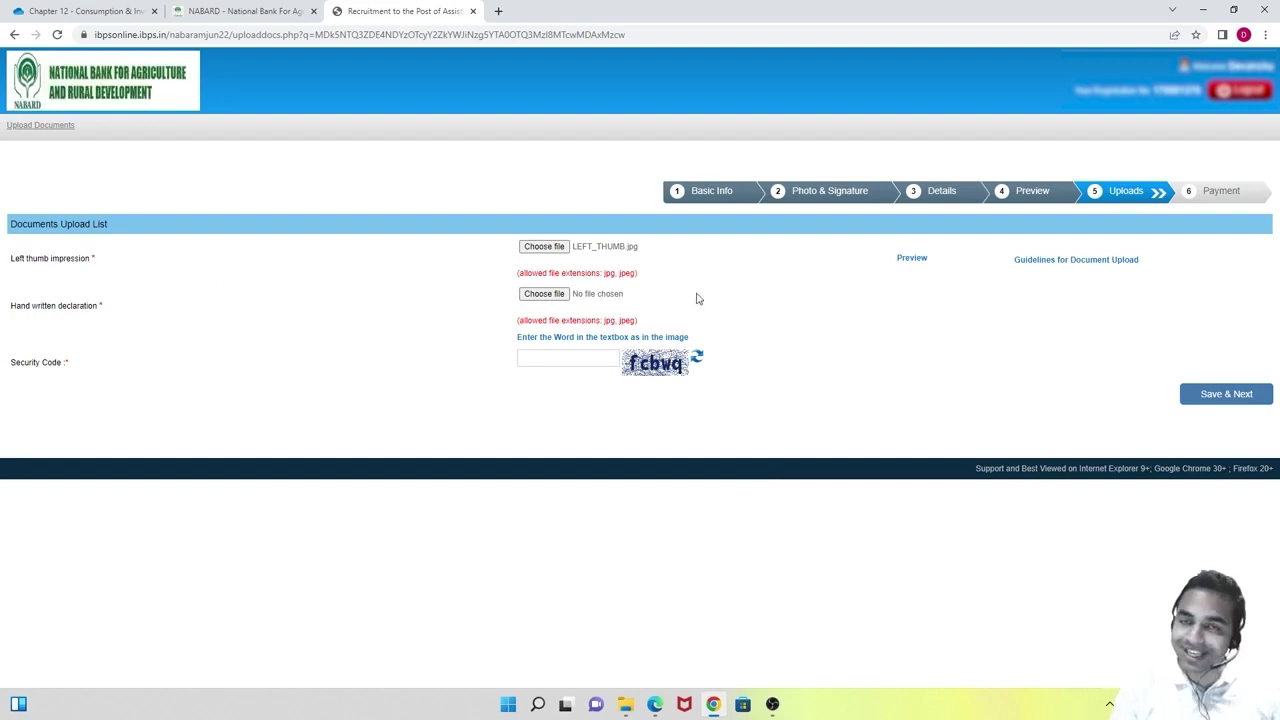
pyautogui.moveTo(650, 700)
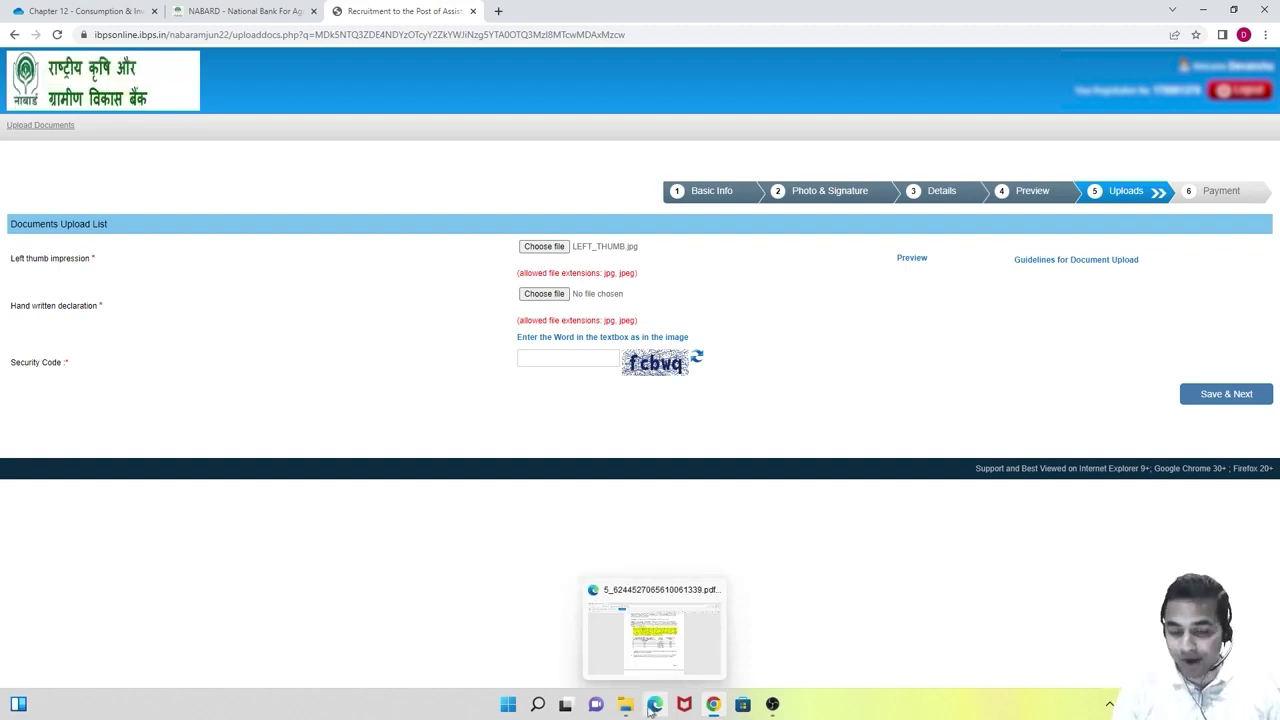
# Open DECLARATION.jpg from the upload files folder in Photos, zoom in to inspect it, then close it.
pyautogui.click(625, 704)
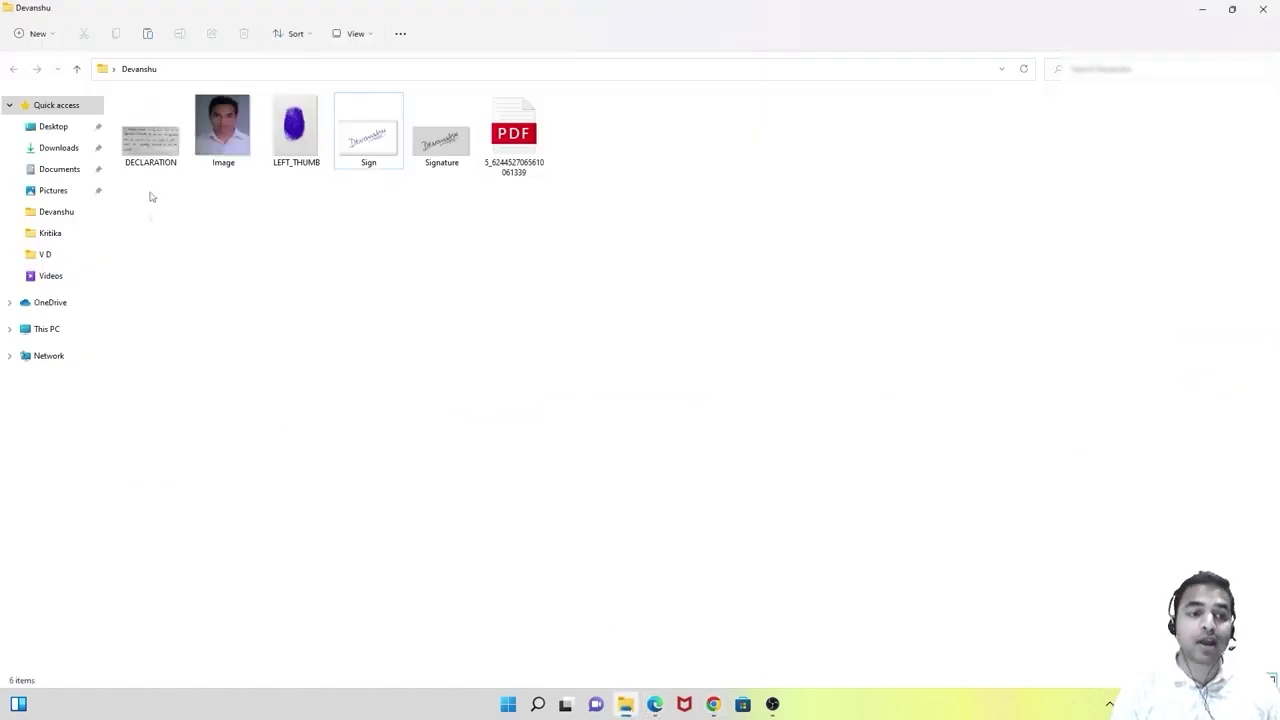
pyautogui.click(157, 141)
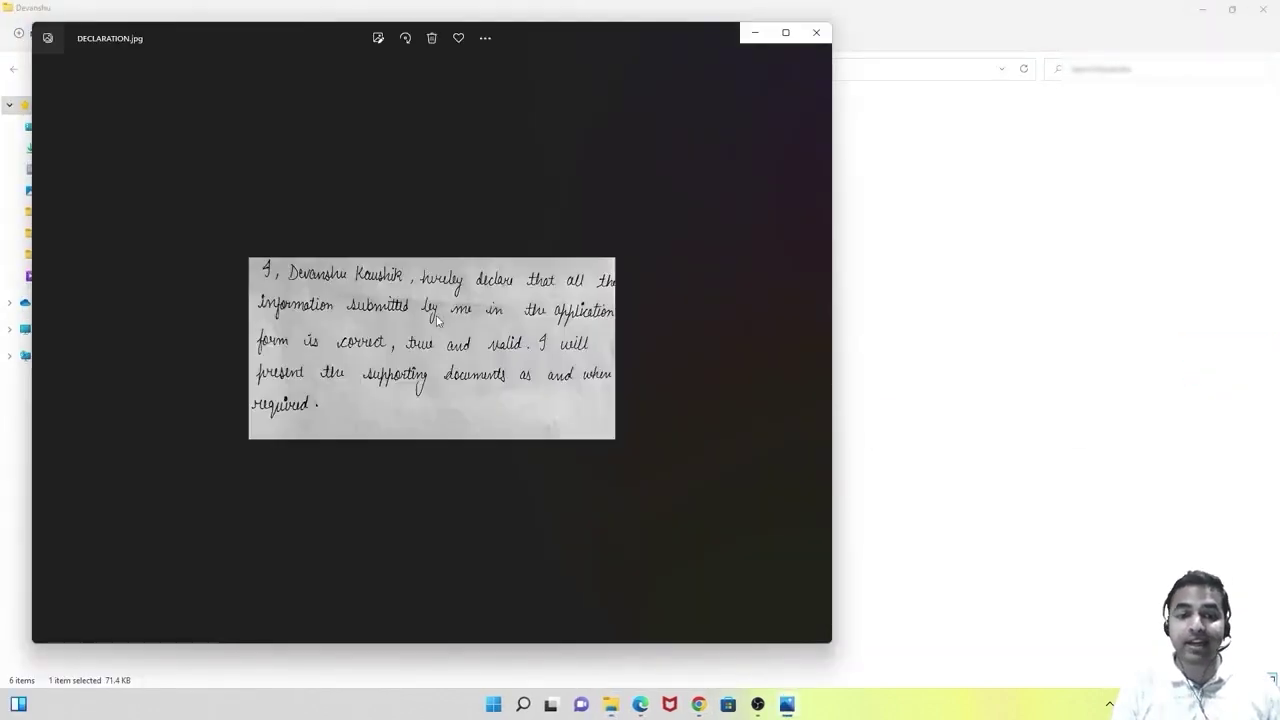
pyautogui.scroll(5, 428, 323)
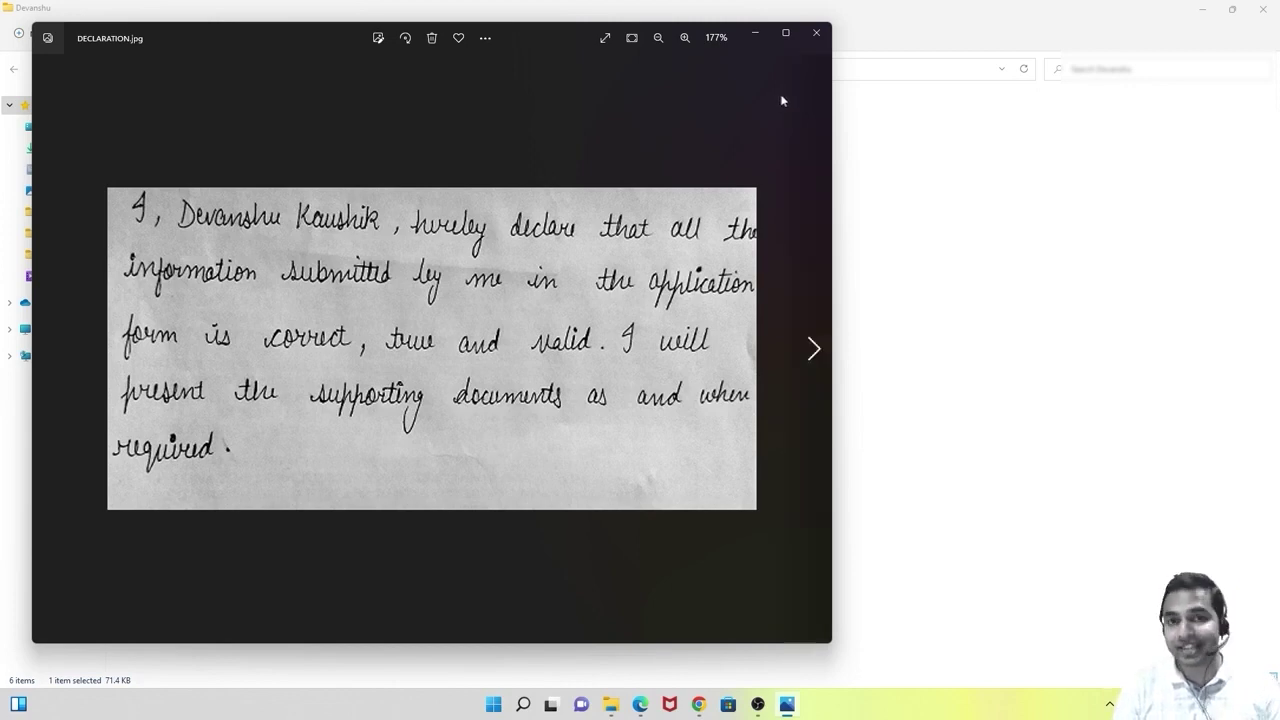
pyautogui.click(816, 32)
pyautogui.click(440, 535)
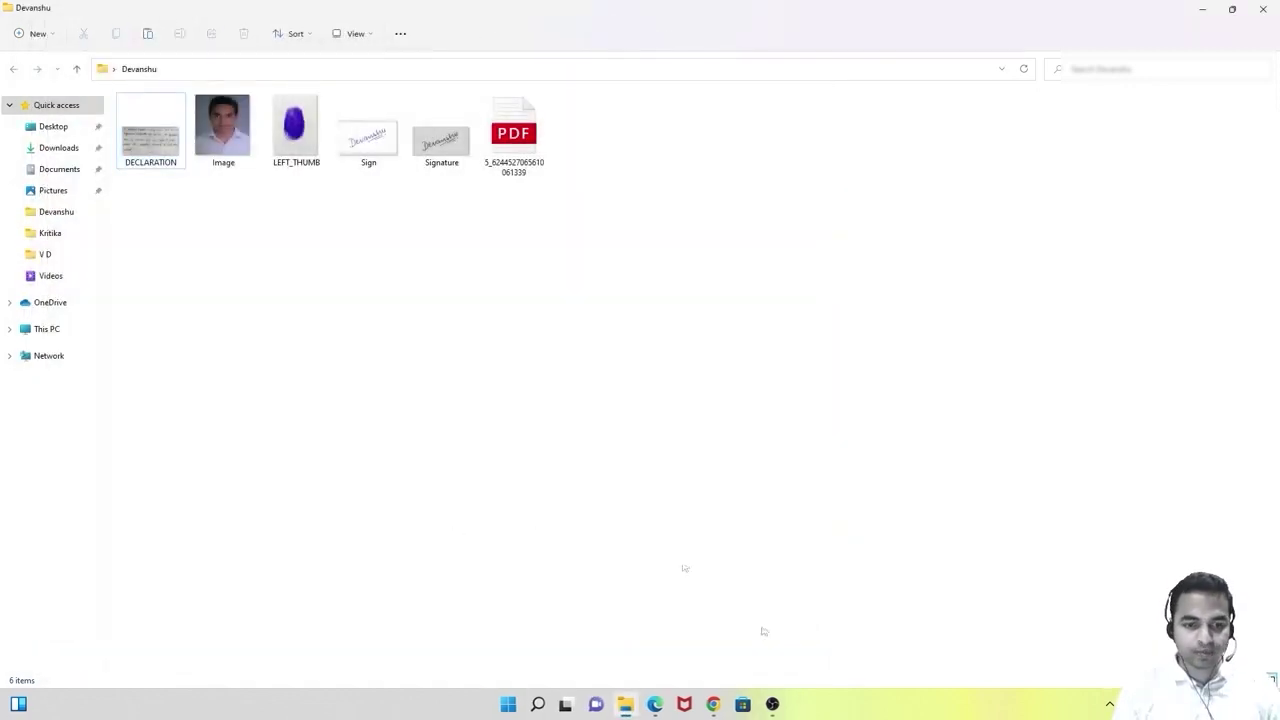
# Back in Chrome, attach DECLARATION.jpg as the handwritten declaration and accept its preview.
pyautogui.click(713, 704)
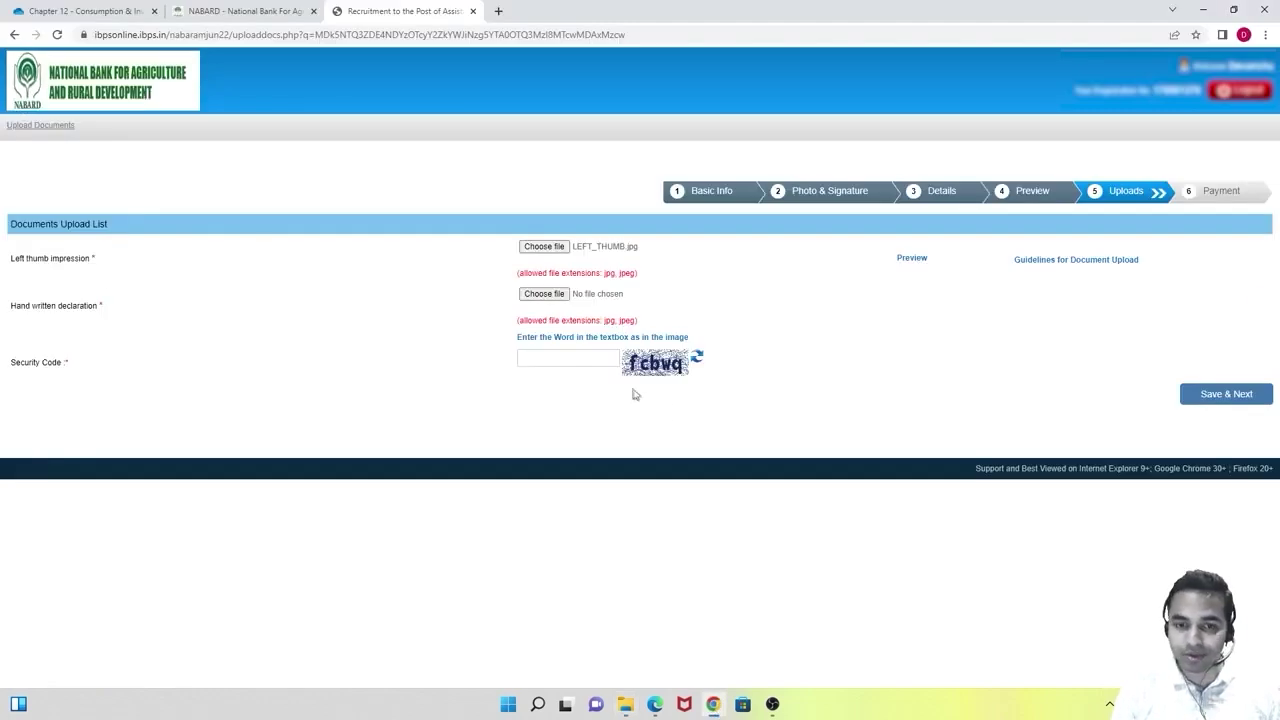
pyautogui.click(550, 297)
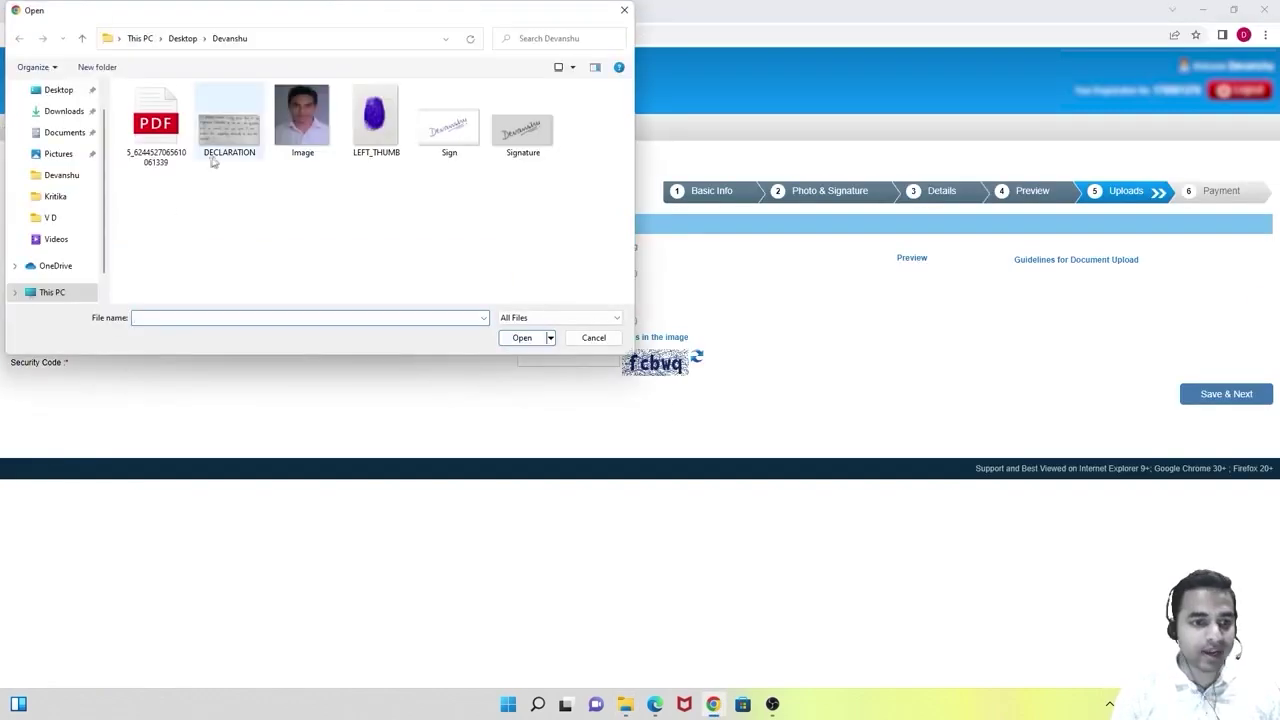
pyautogui.click(225, 150)
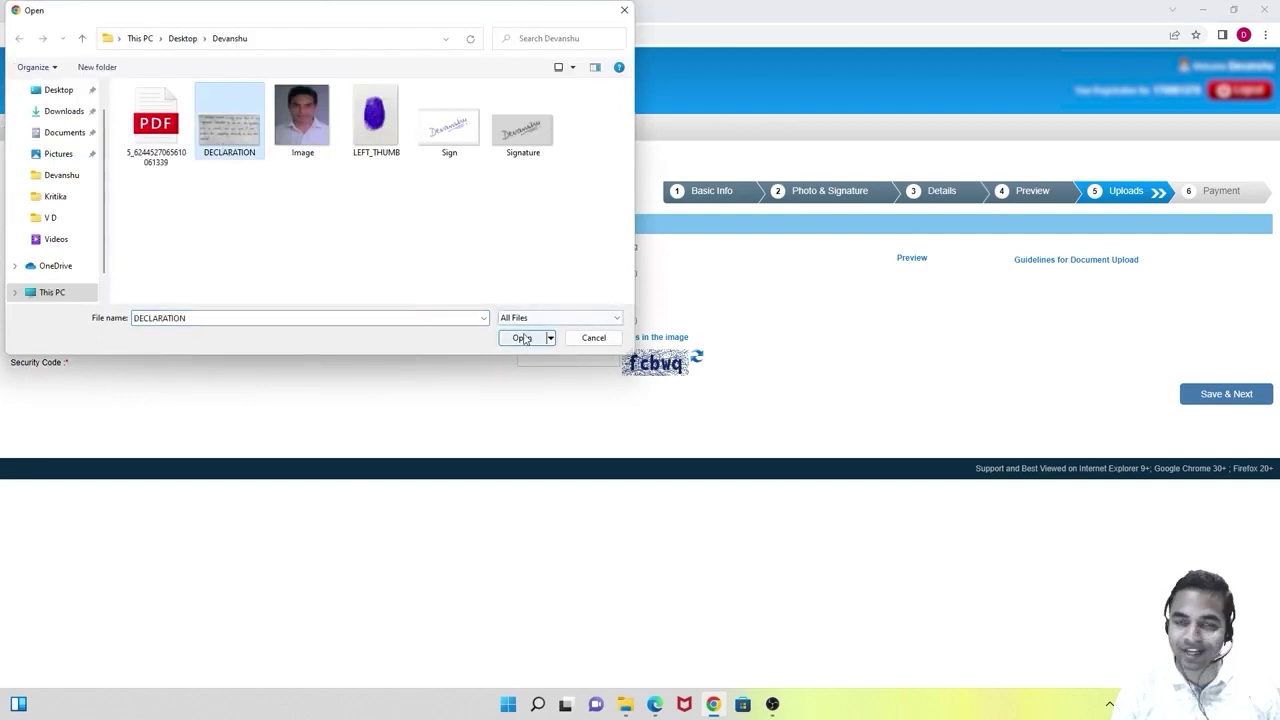
pyautogui.click(522, 337)
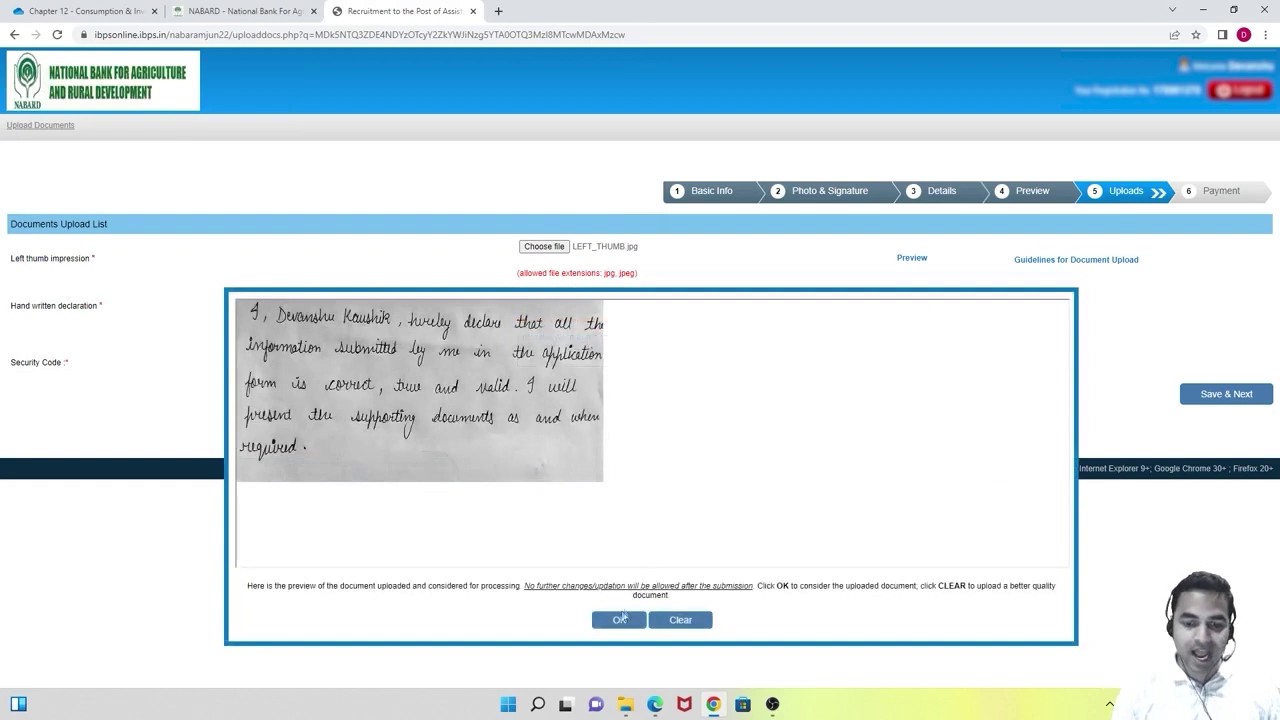
pyautogui.click(620, 619)
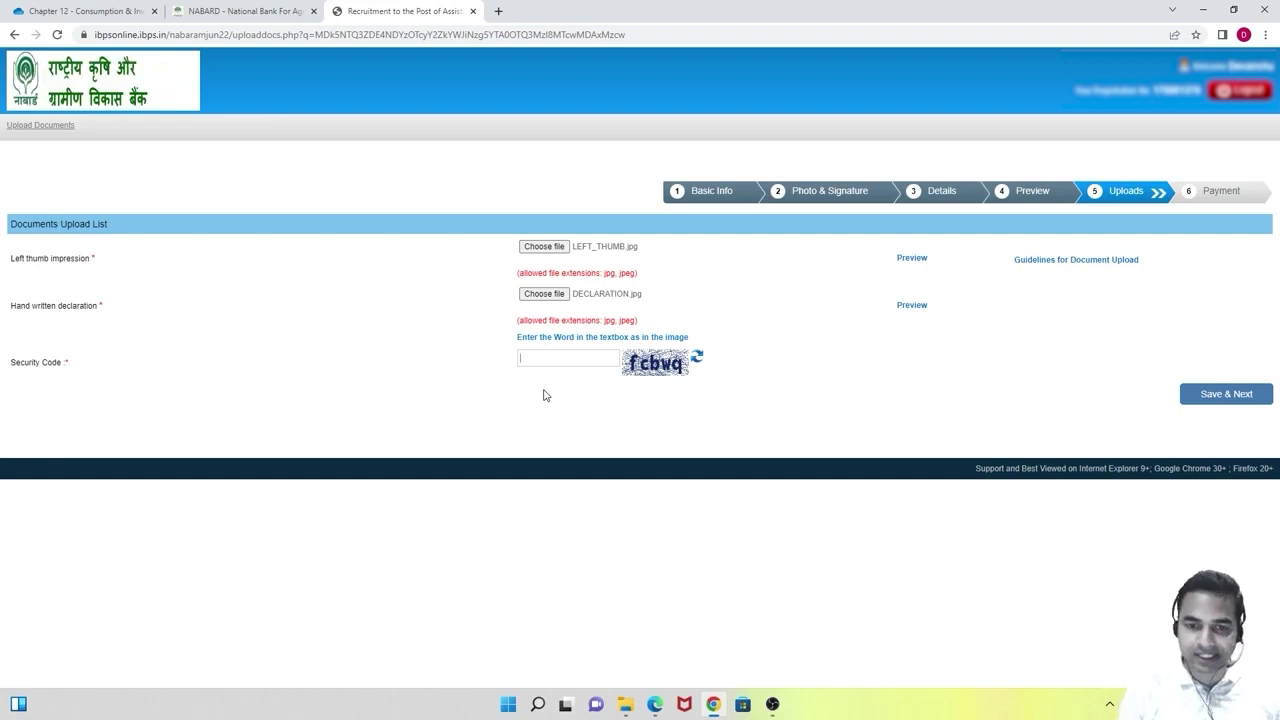
# Enter the displayed security code and save the uploaded documents, confirming the data is correct.
pyautogui.write('fc')
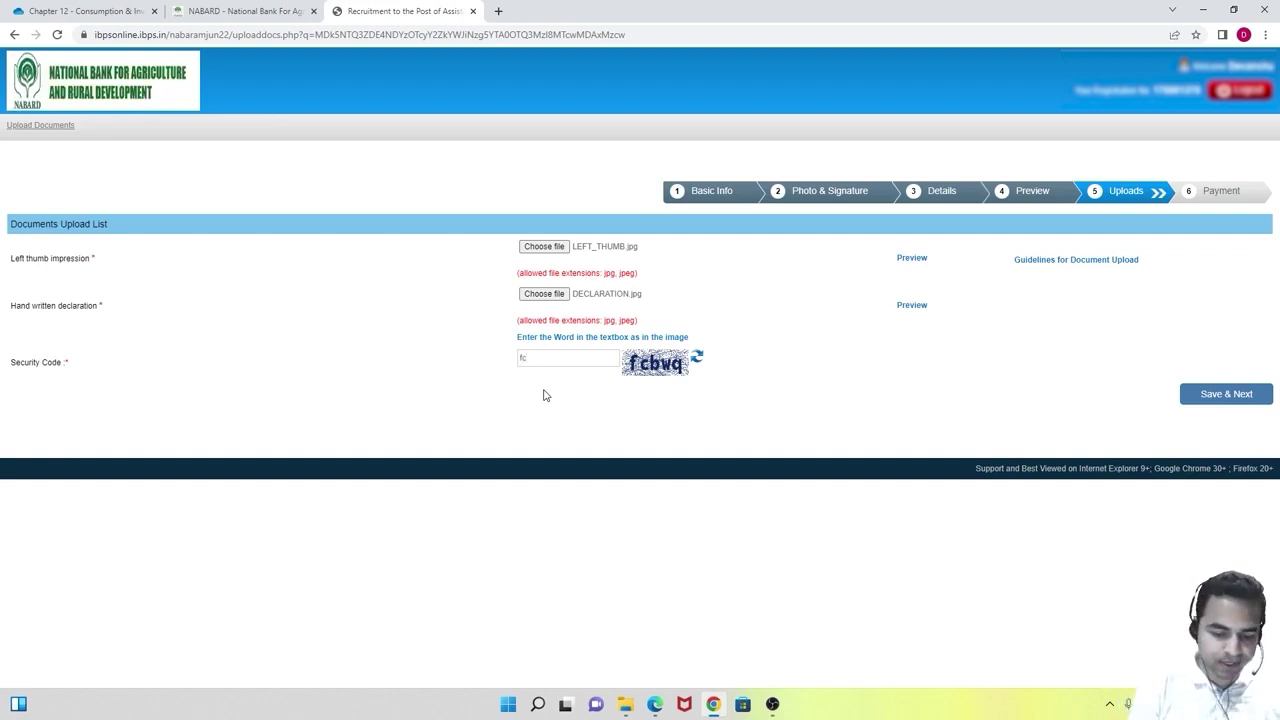
pyautogui.write('bwq')
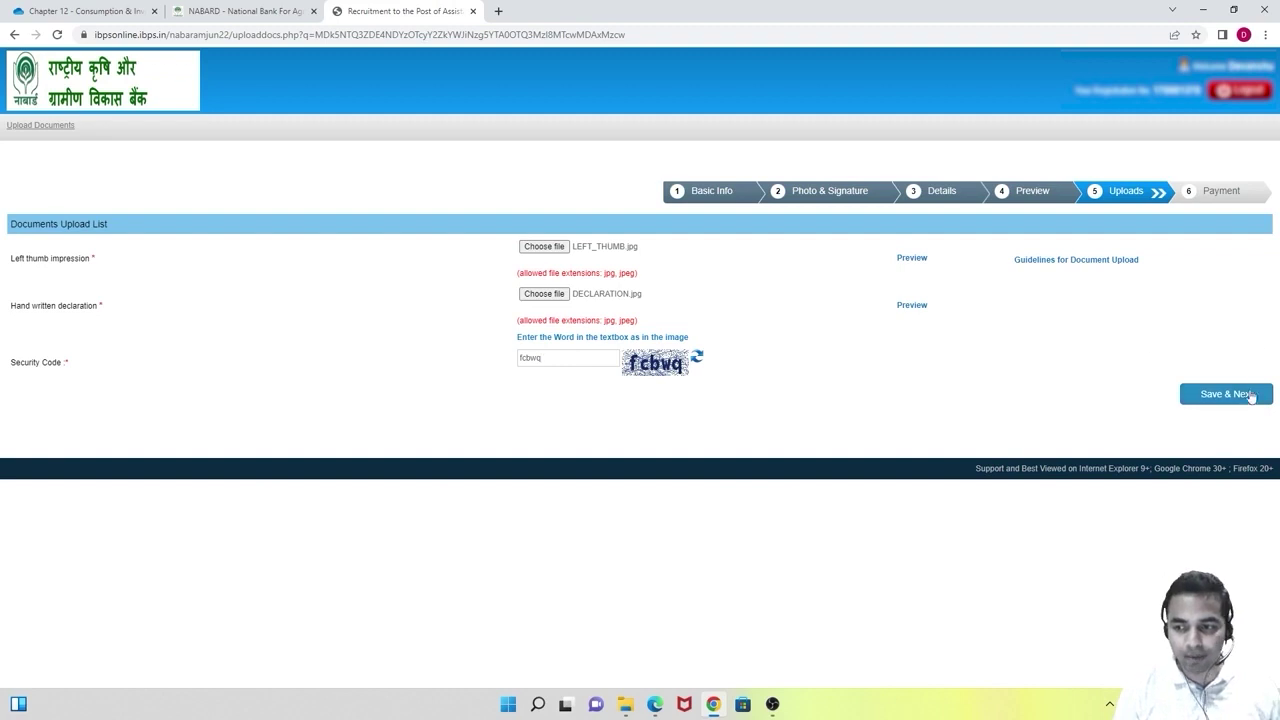
pyautogui.click(1248, 395)
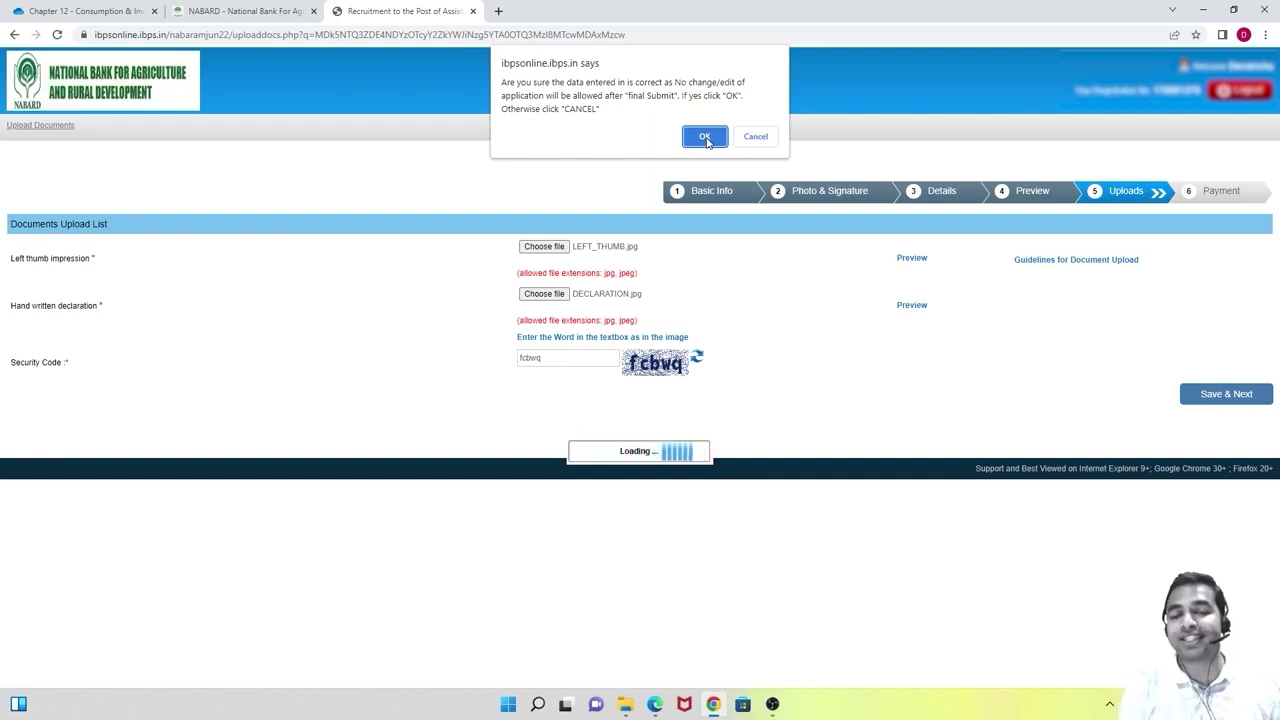
pyautogui.click(705, 138)
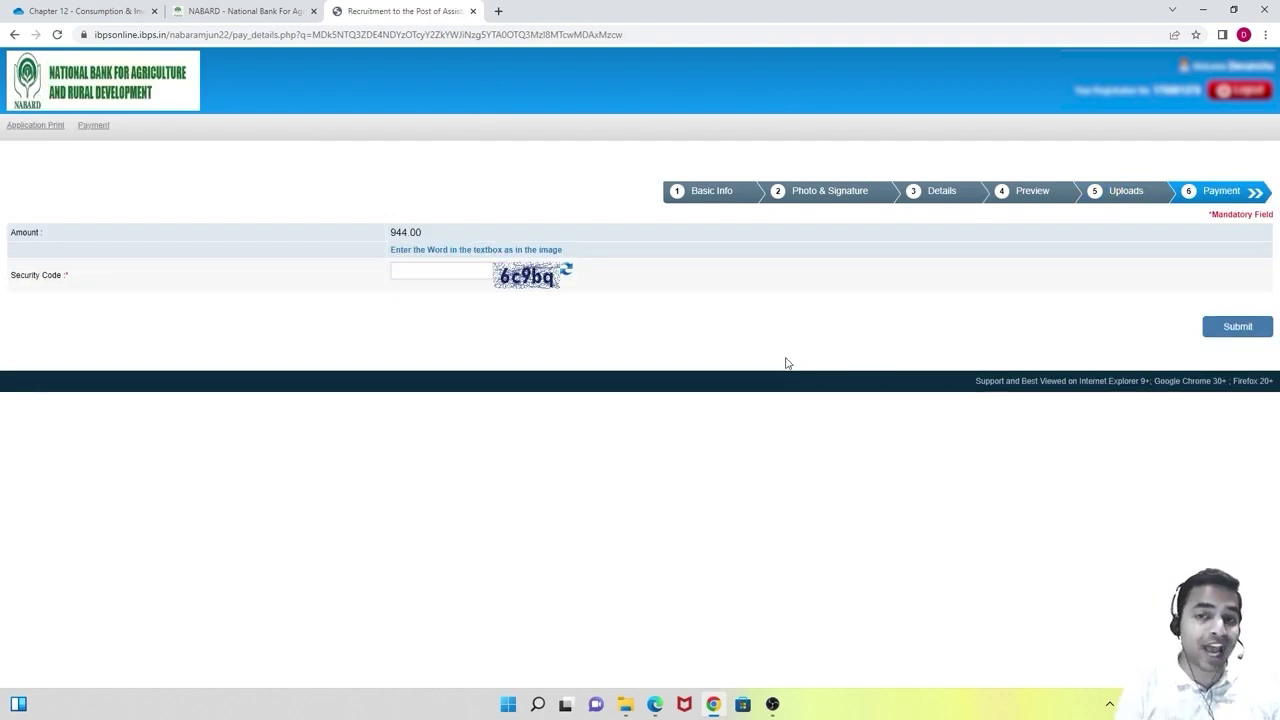
# Fill in the payment page's security code and submit it, confirming the submission.
pyautogui.click(477, 272)
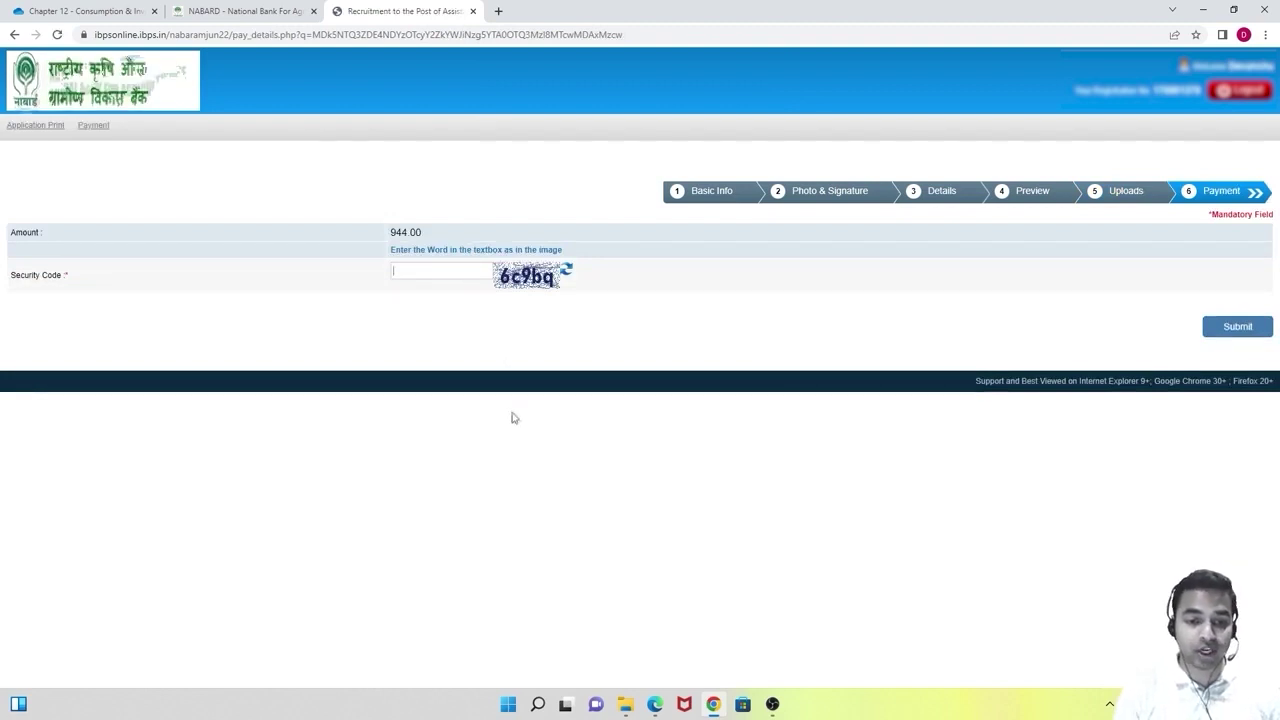
pyautogui.write('6')
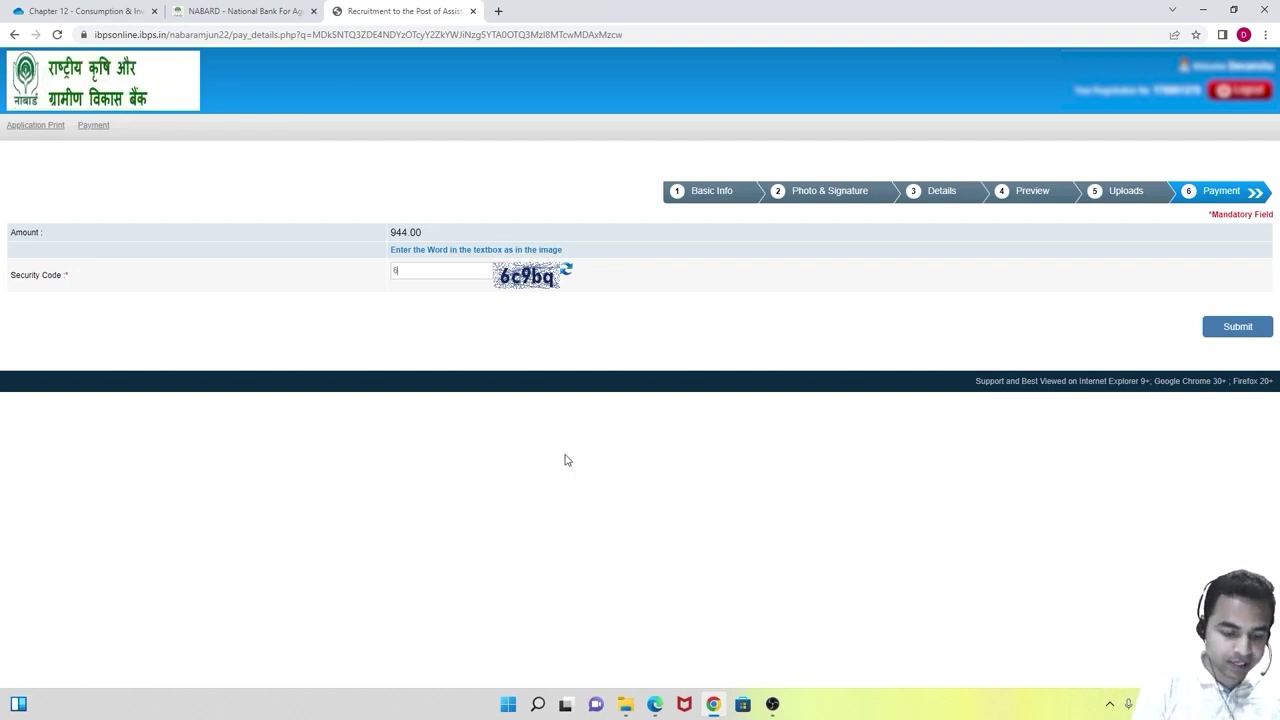
pyautogui.write('c9')
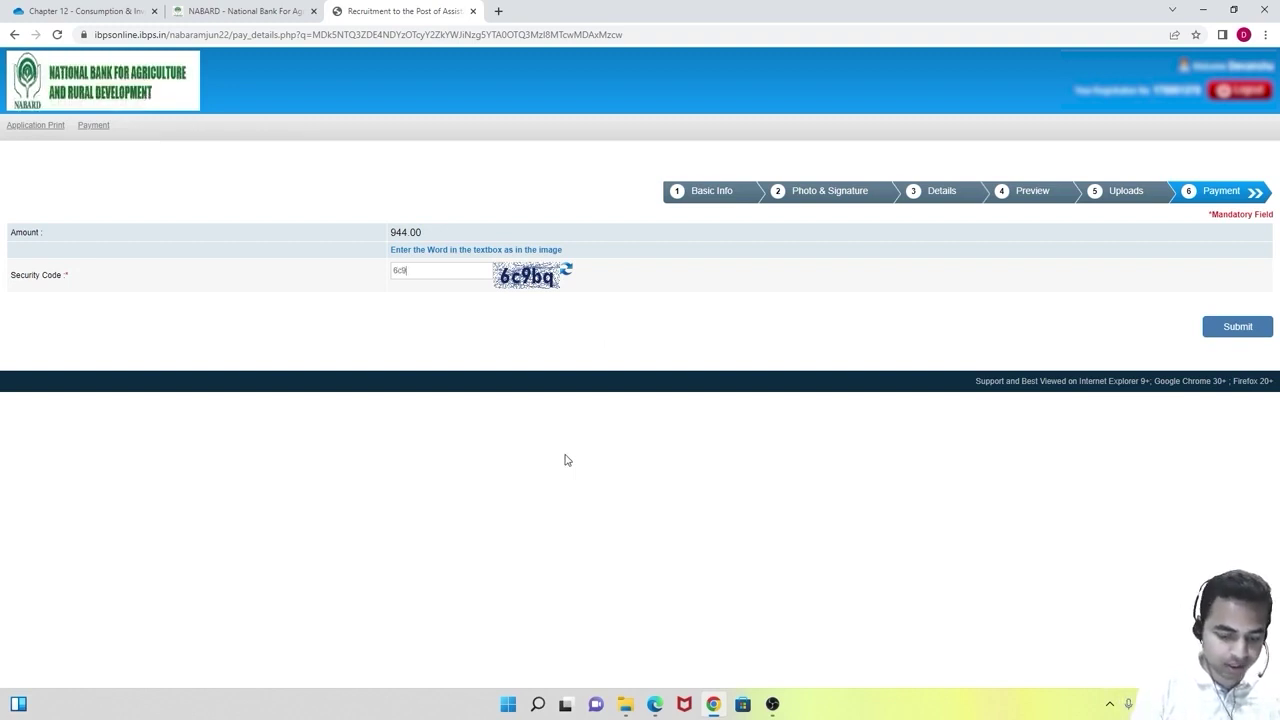
pyautogui.write('bq')
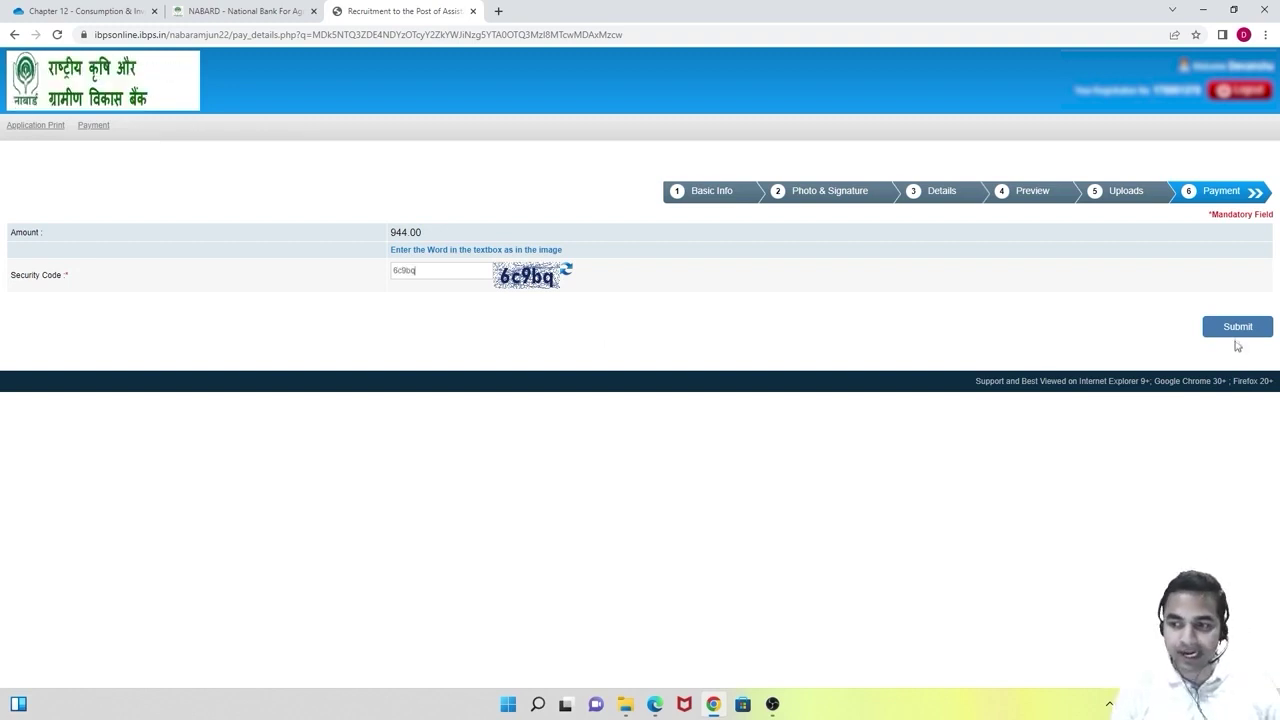
pyautogui.click(1236, 334)
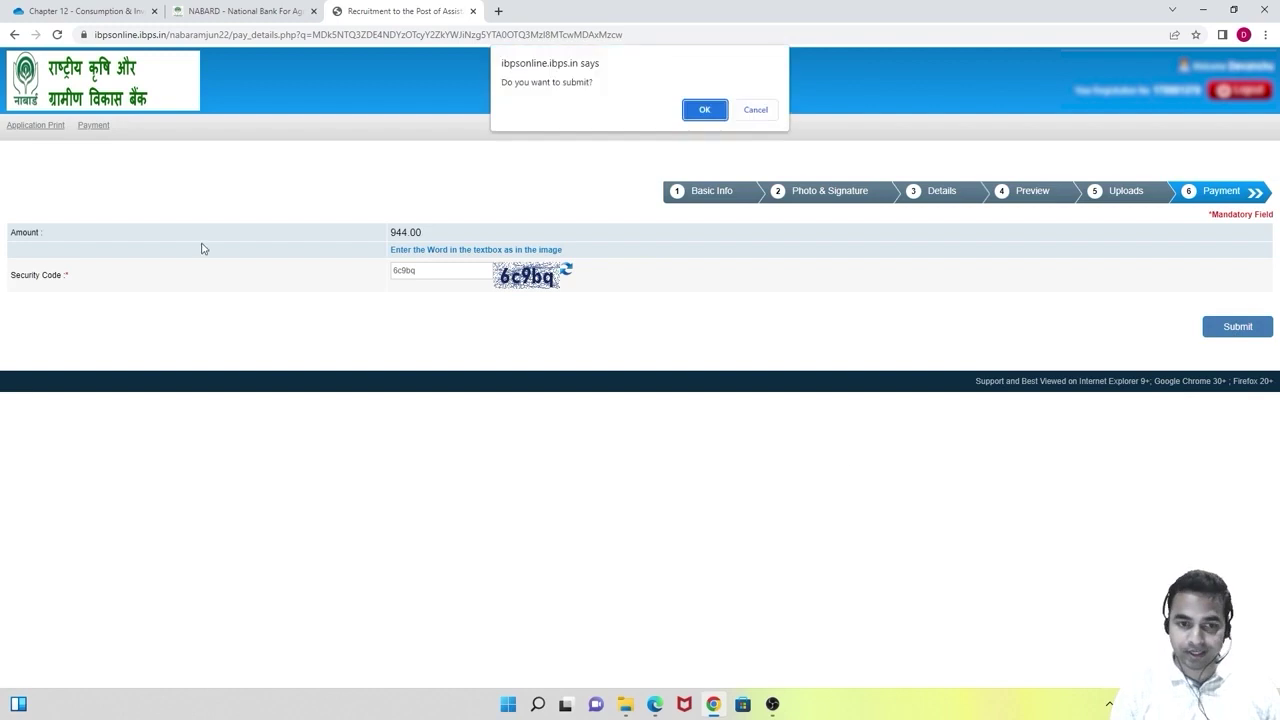
pyautogui.click(704, 109)
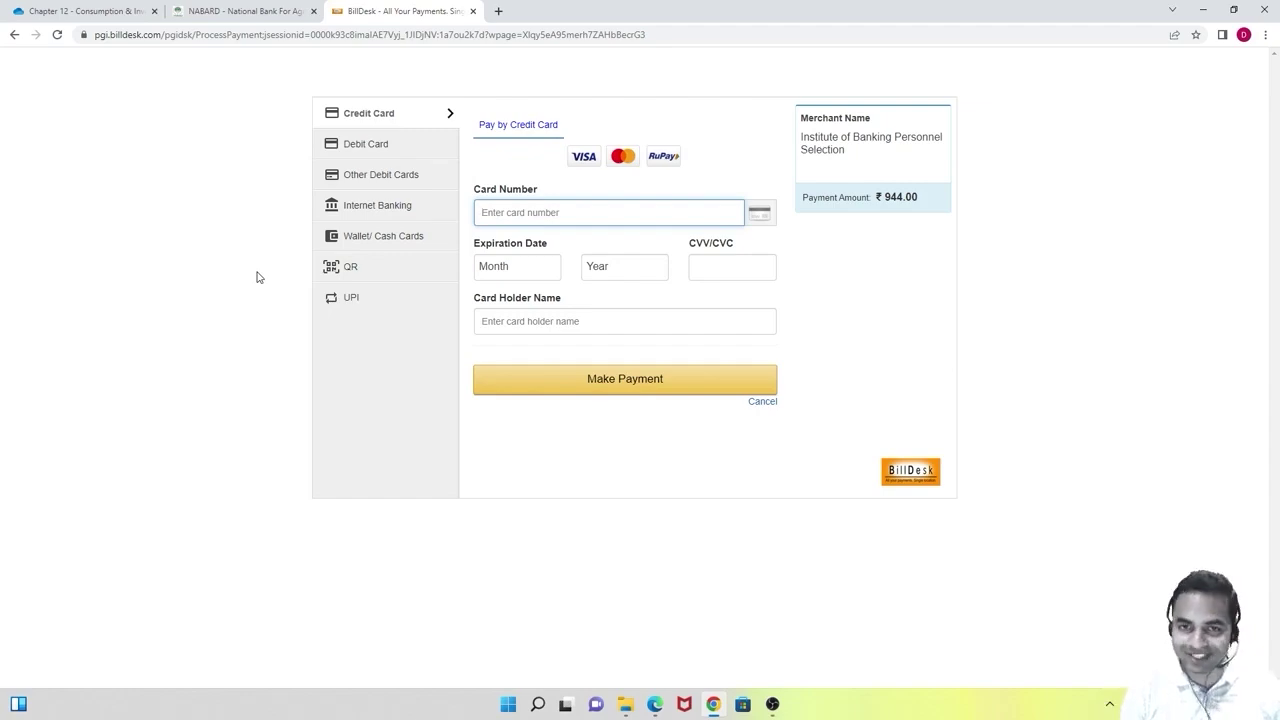
# Pay the ₹944.00 fee by card on BillDesk, accepting the convenience fee and submitting the OTP.
pyautogui.click(721, 375)
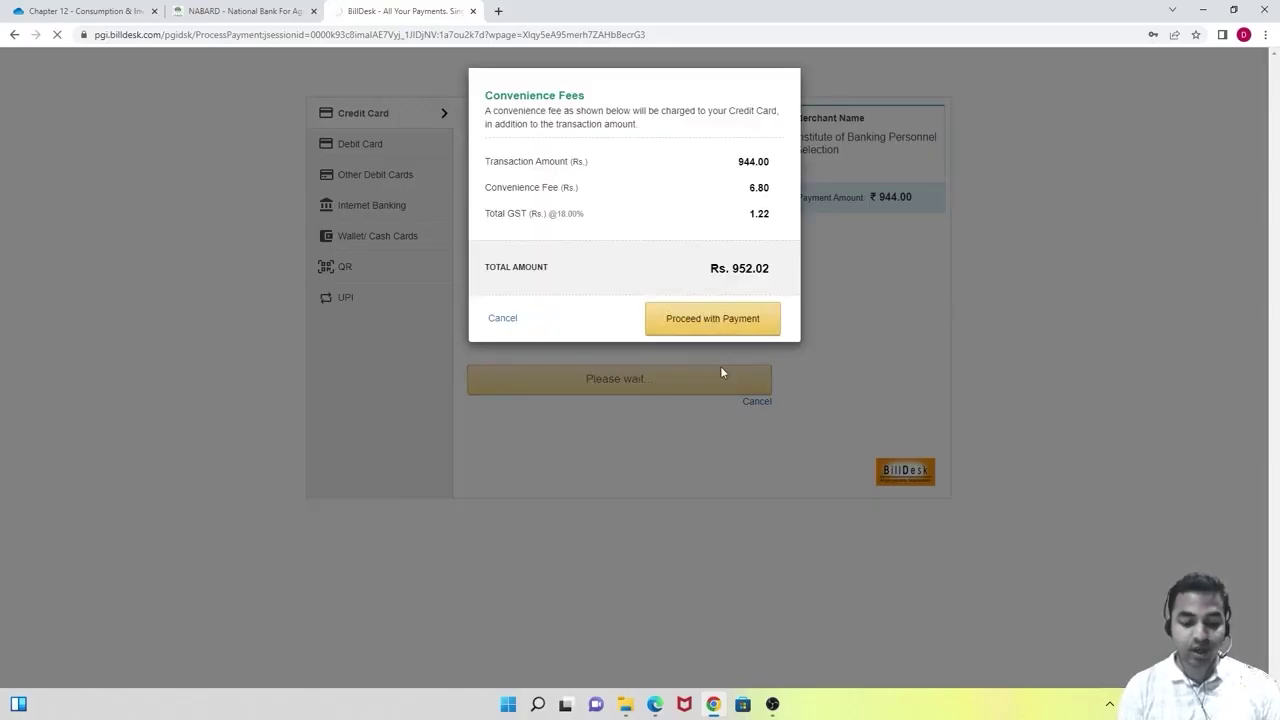
pyautogui.press('Return')
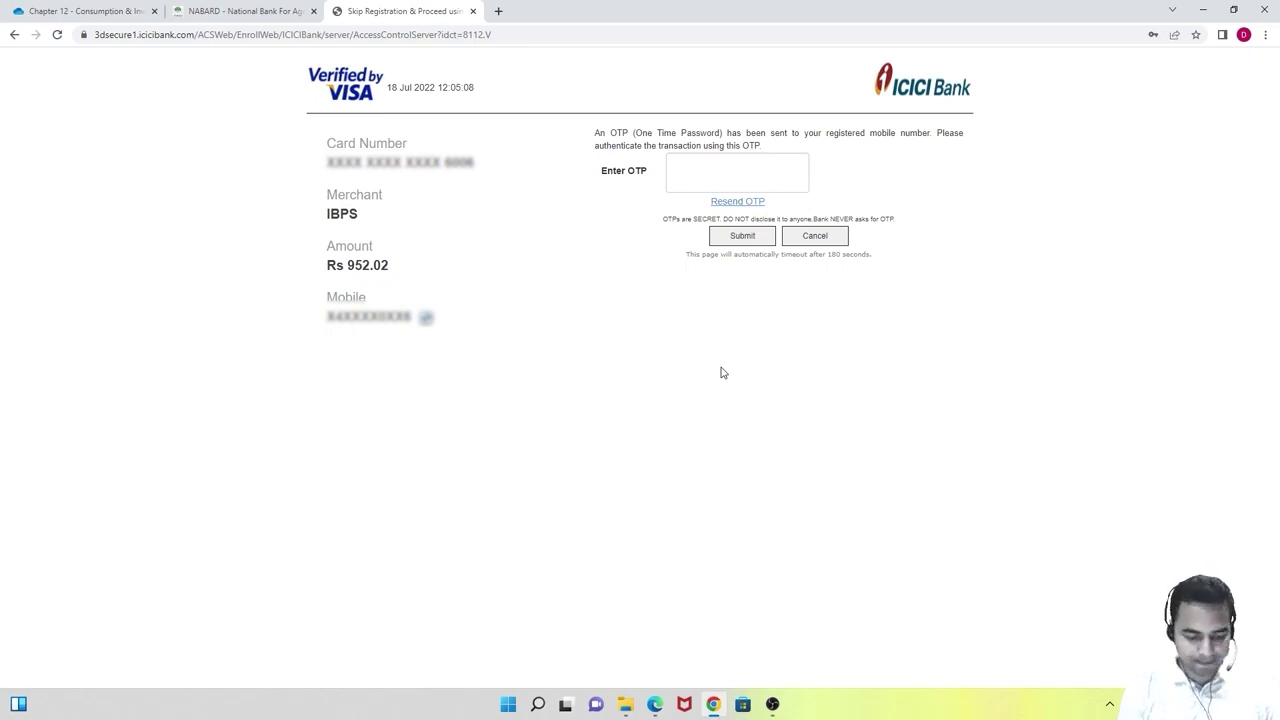
pyautogui.click(742, 237)
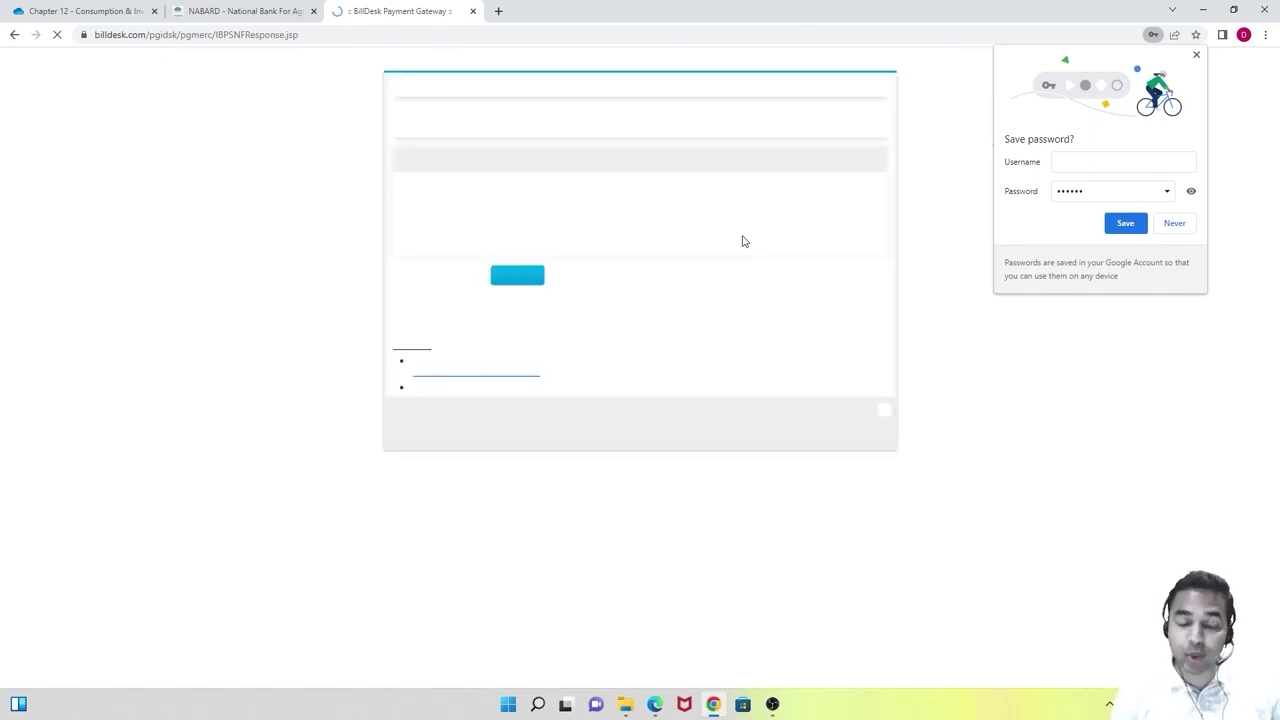
pyautogui.click(1174, 226)
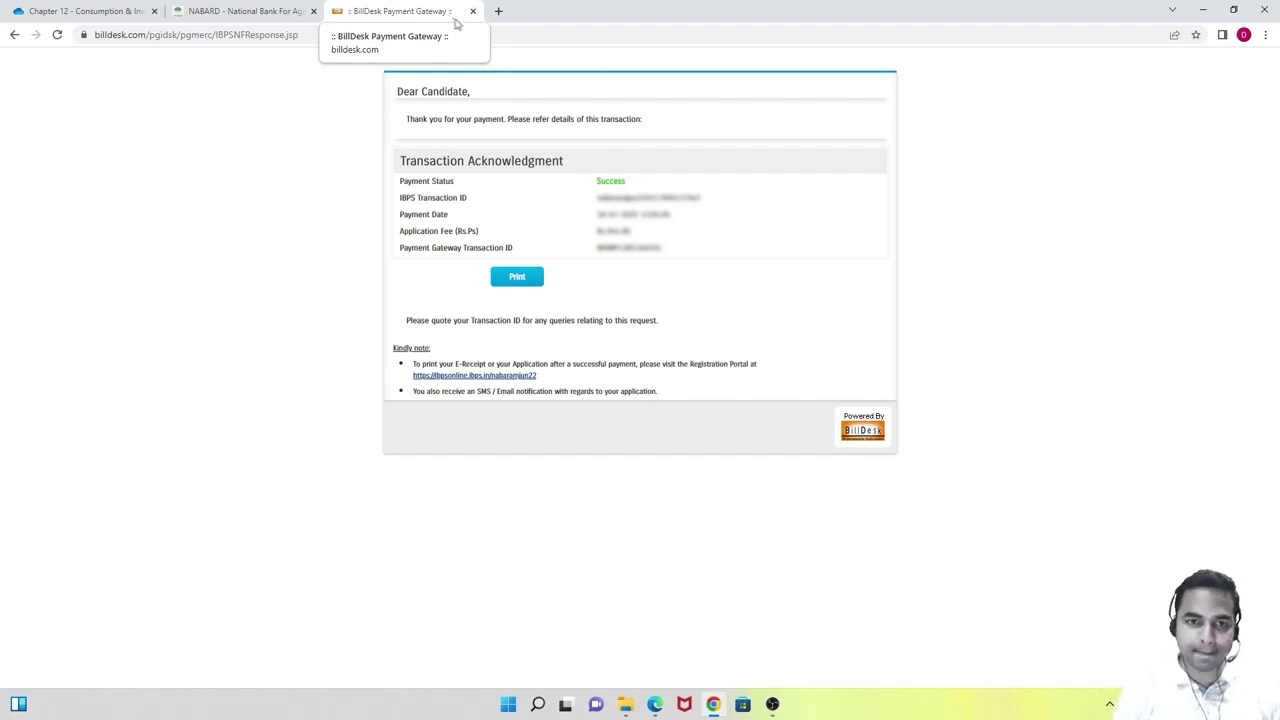
pyautogui.click(471, 11)
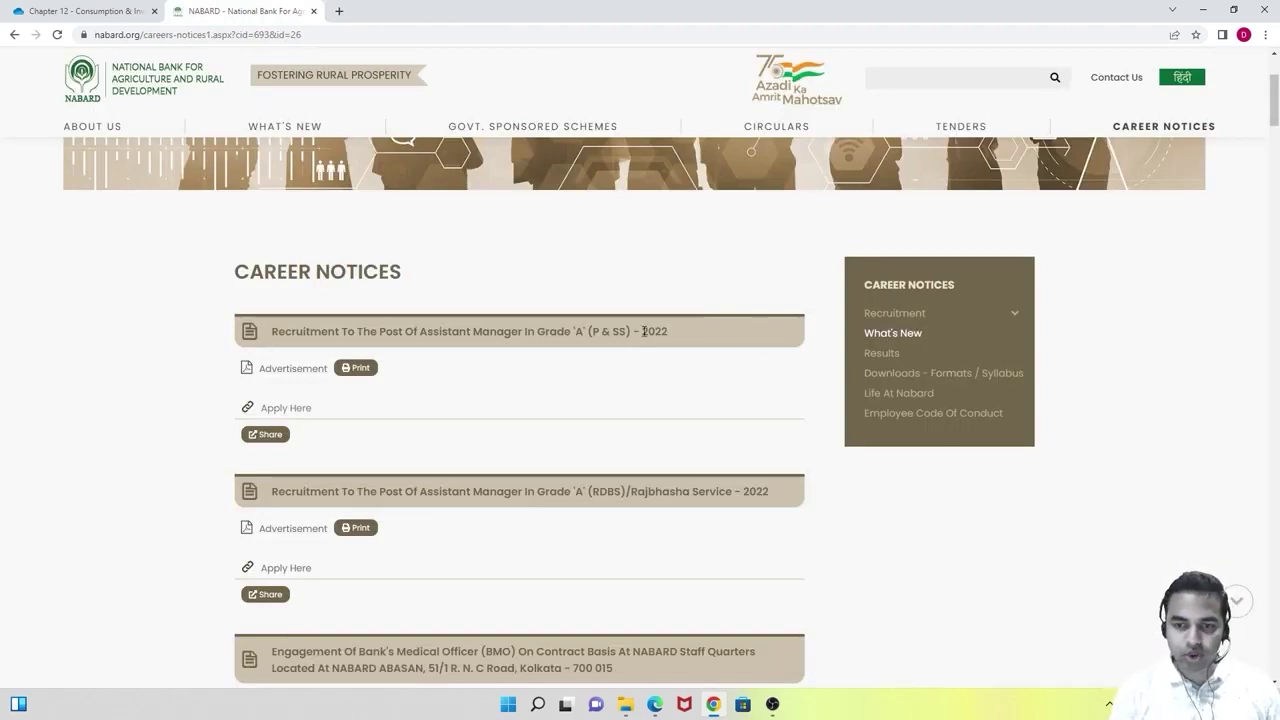
# Open Apply Here for the Assistant Manager Grade 'A' (RDBS)/Rajbhasha Service notice.
pyautogui.scroll(-2, 689, 406)
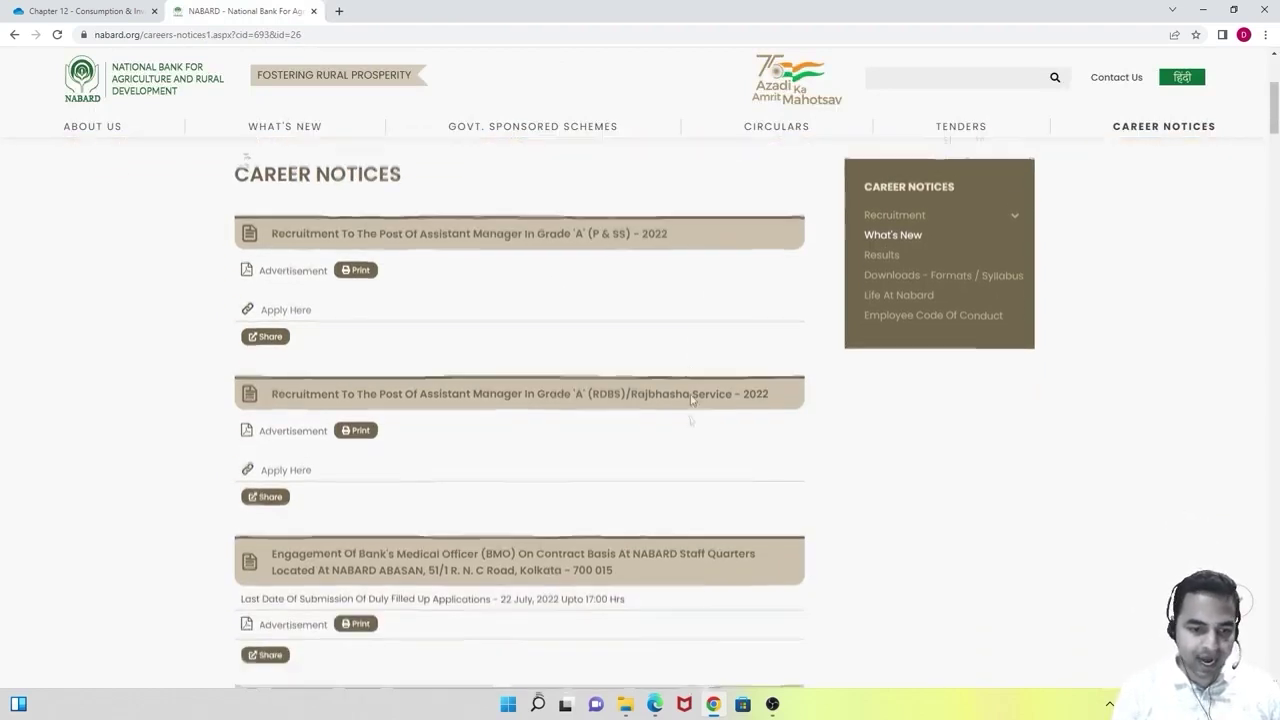
pyautogui.click(272, 441)
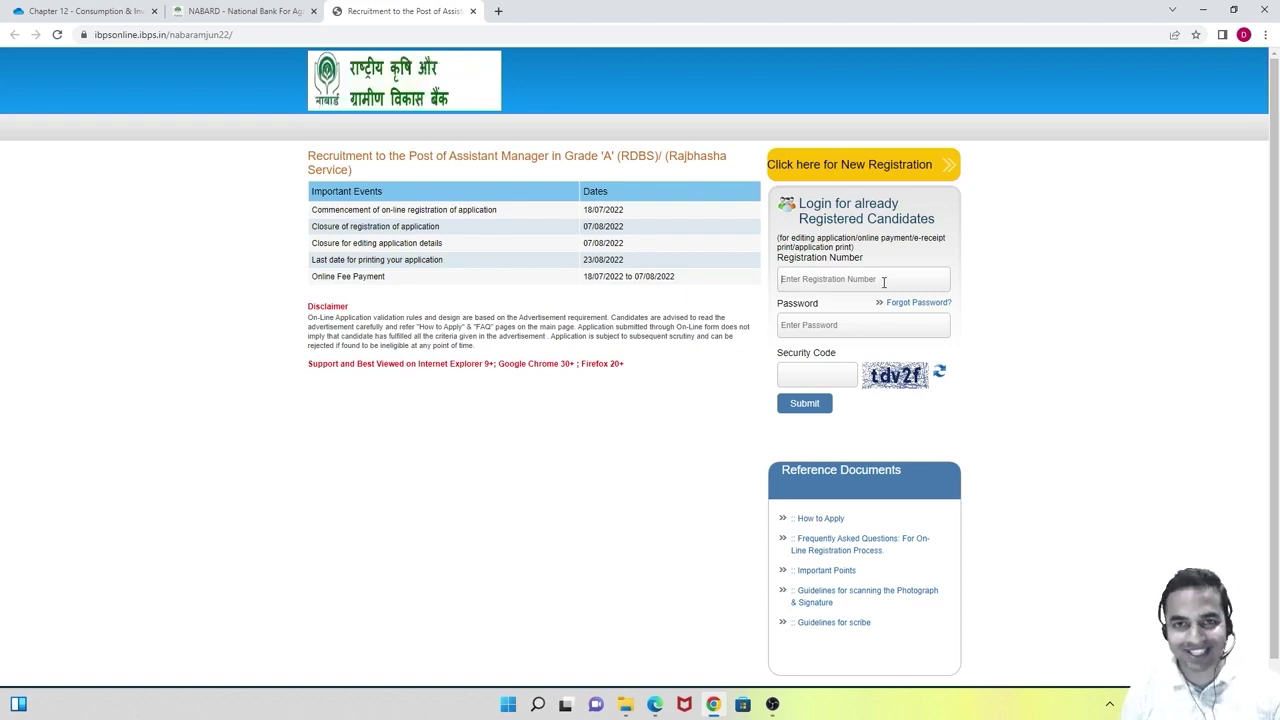
# Autofill the saved registration number and password, enter the captcha security code, and log in to the application print.
pyautogui.click(803, 377)
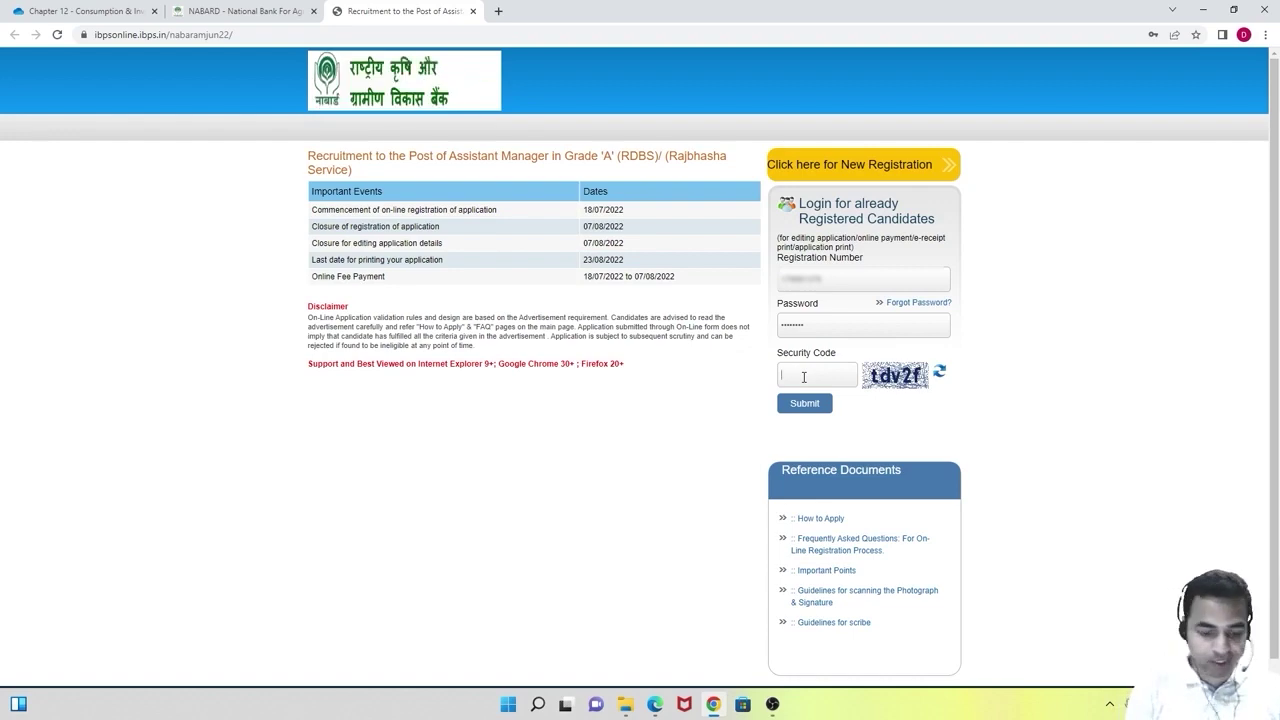
pyautogui.write('tdv2f')
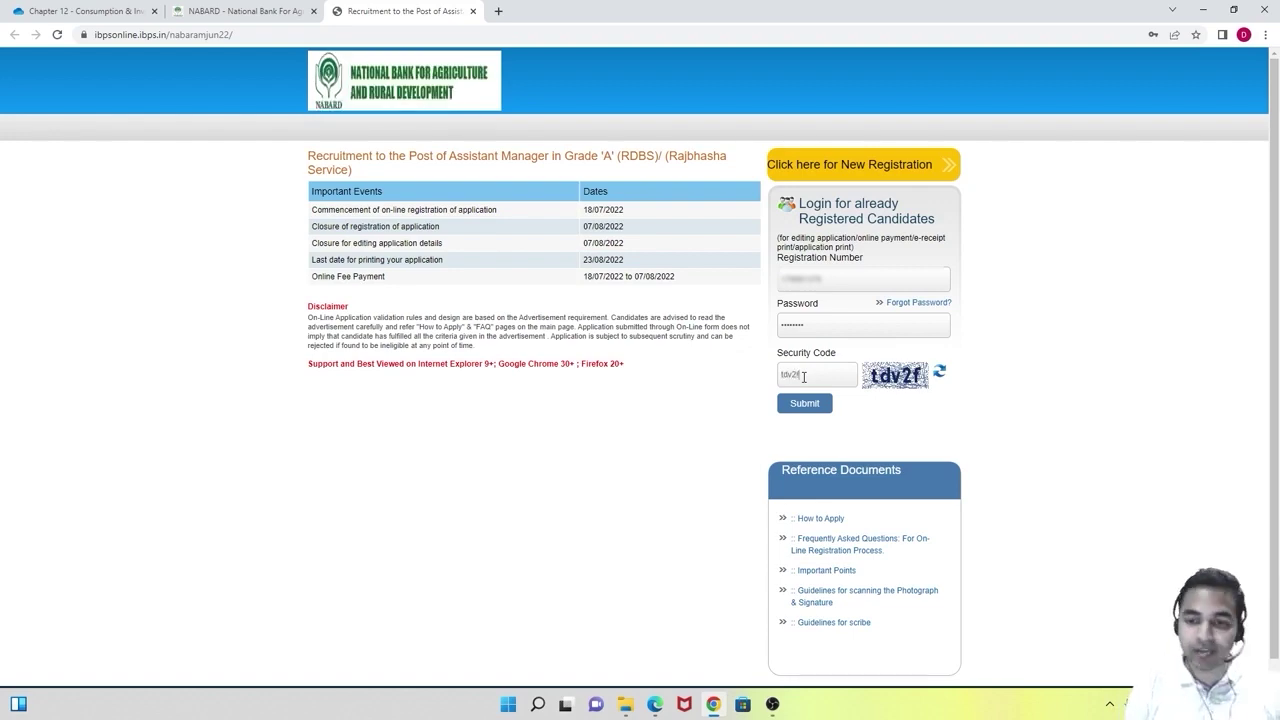
pyautogui.click(811, 403)
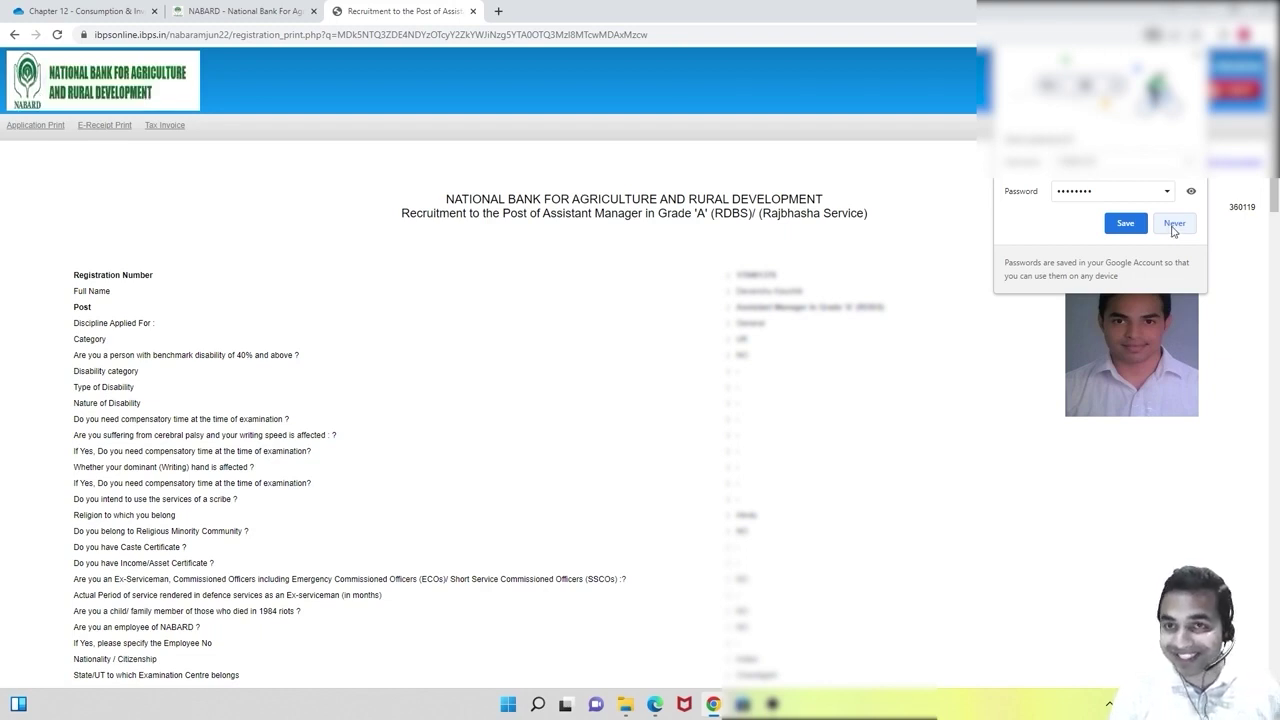
# Decline Chrome's offer to save the password and scroll to the Application Fee / Intimation charges section.
pyautogui.click(1174, 224)
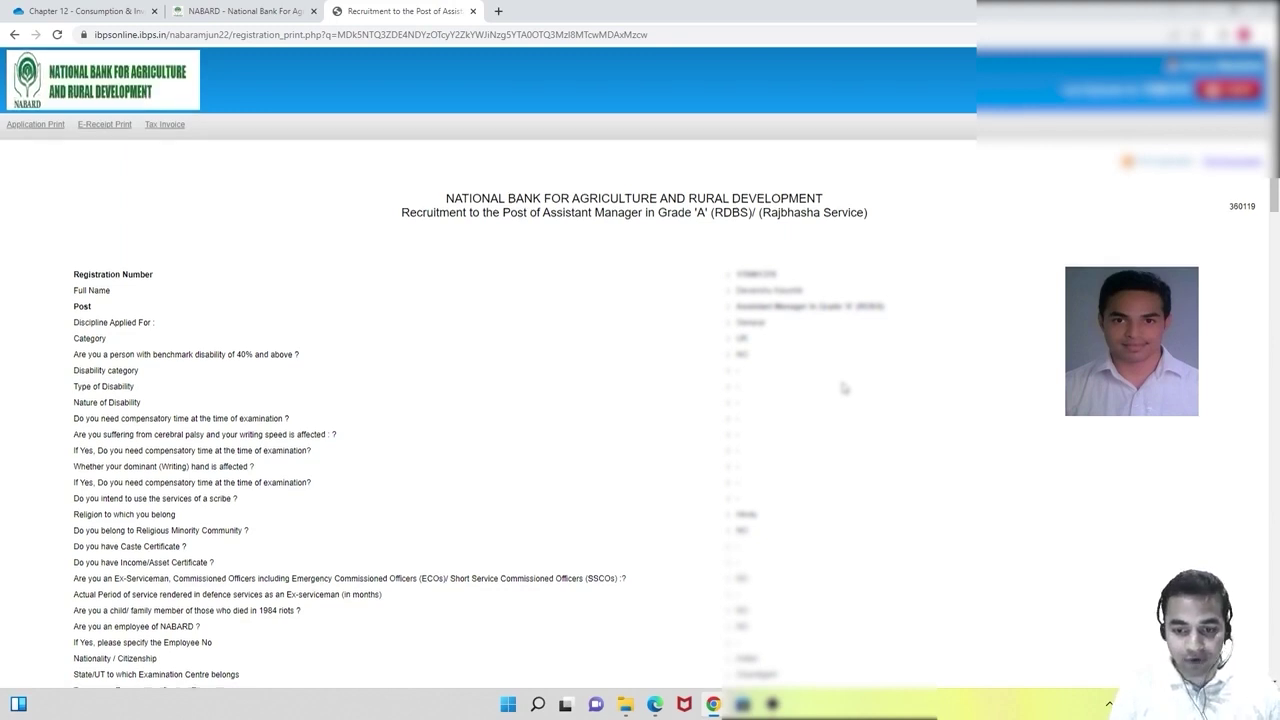
pyautogui.scroll(-3, 843, 388)
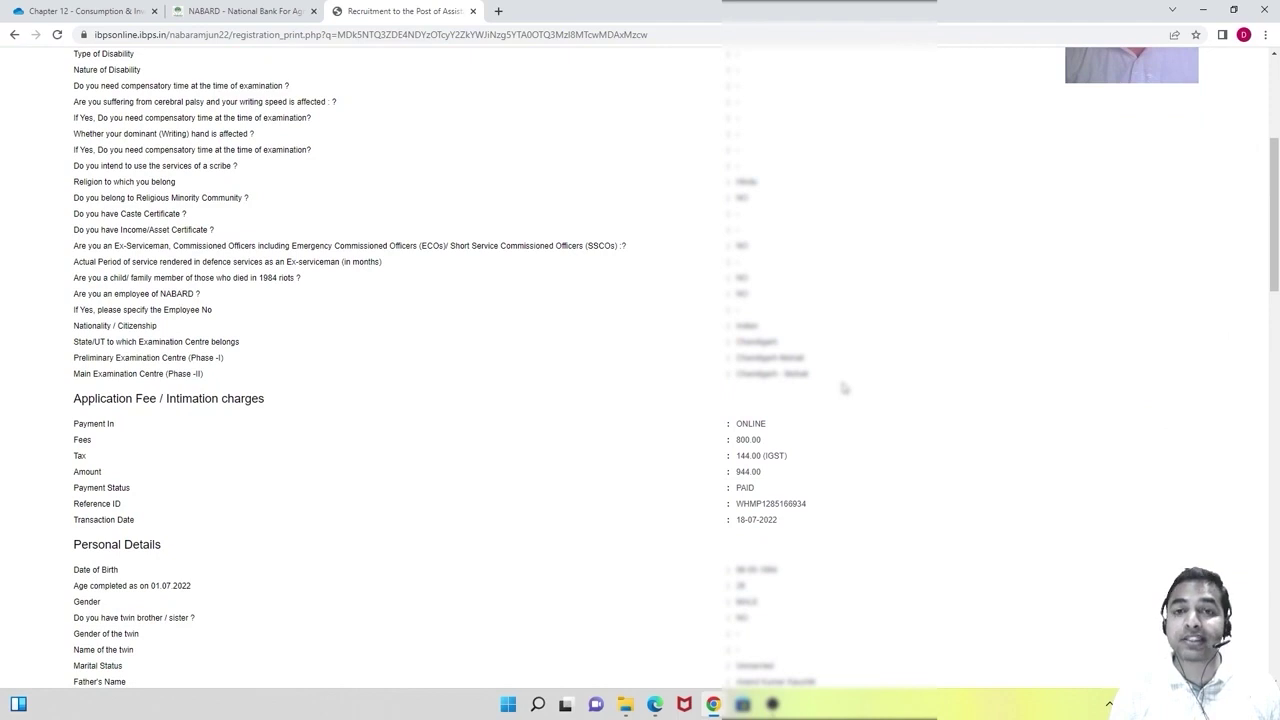
pyautogui.scroll(-2, 843, 388)
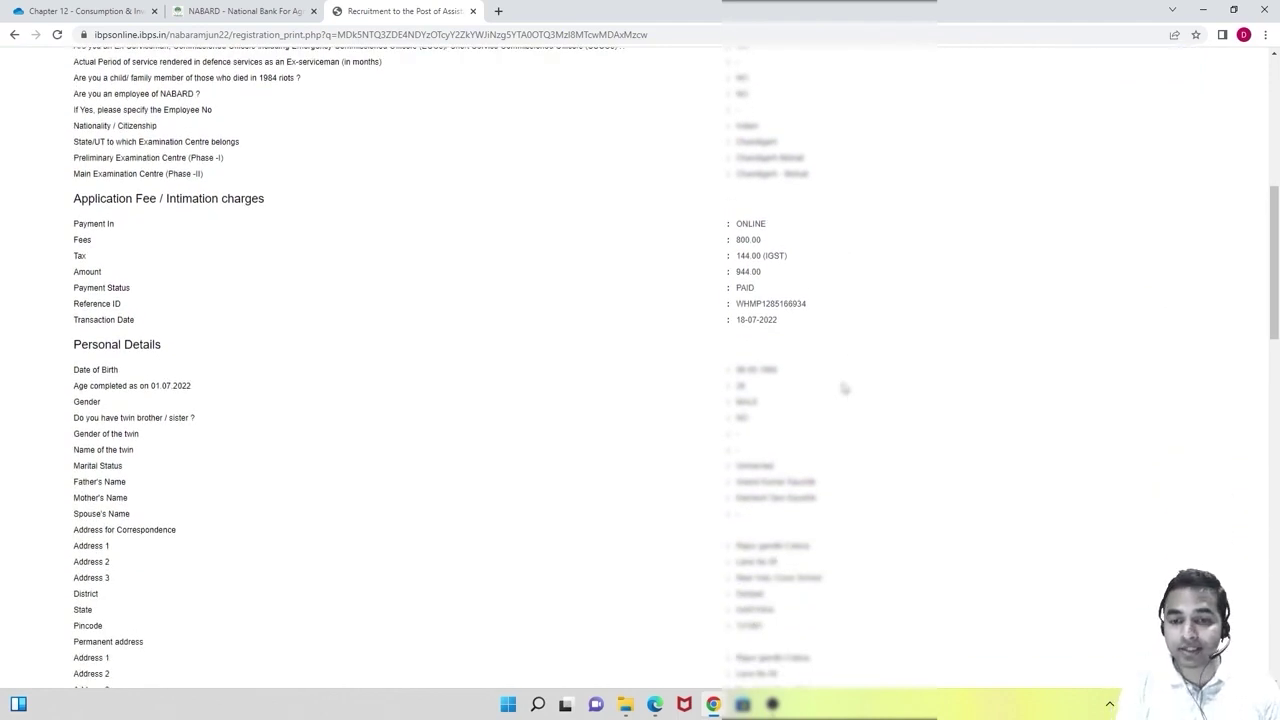
# Confirm Payment Status reads PAID for the 944.00 fee, highlighting it briefly.
pyautogui.doubleClick(762, 290)
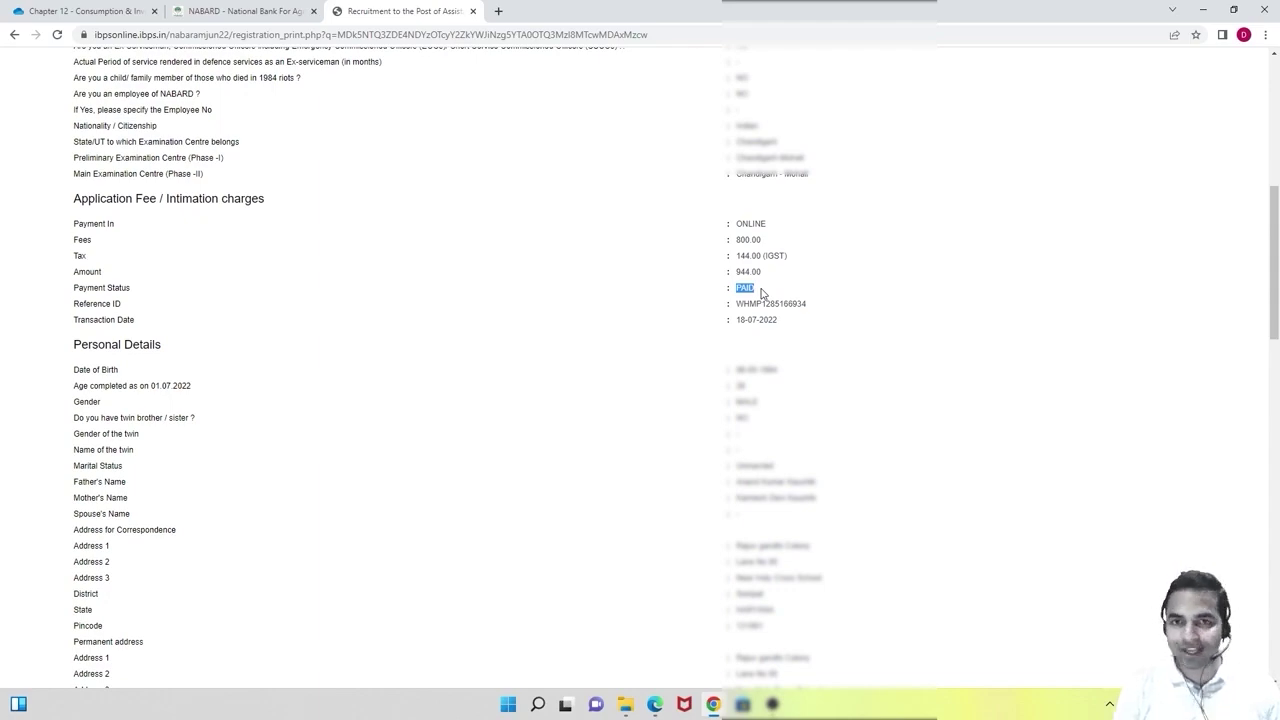
pyautogui.click(867, 290)
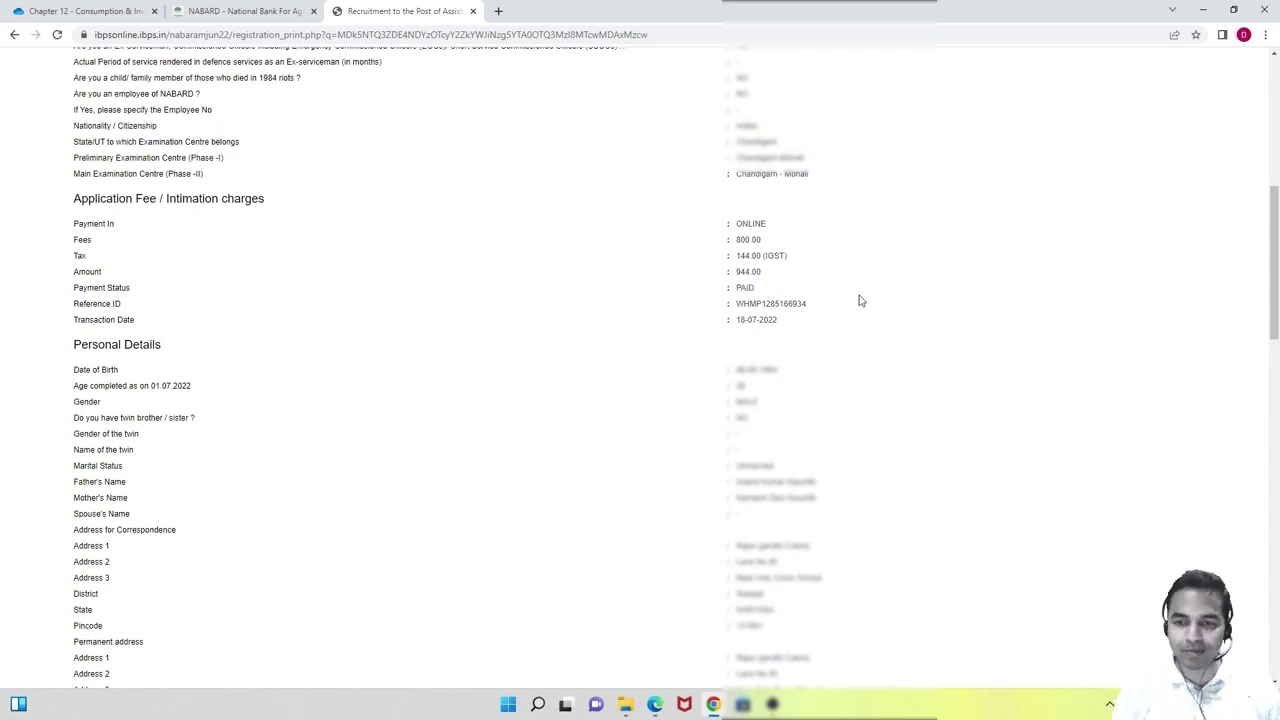
pyautogui.scroll(-10, 860, 300)
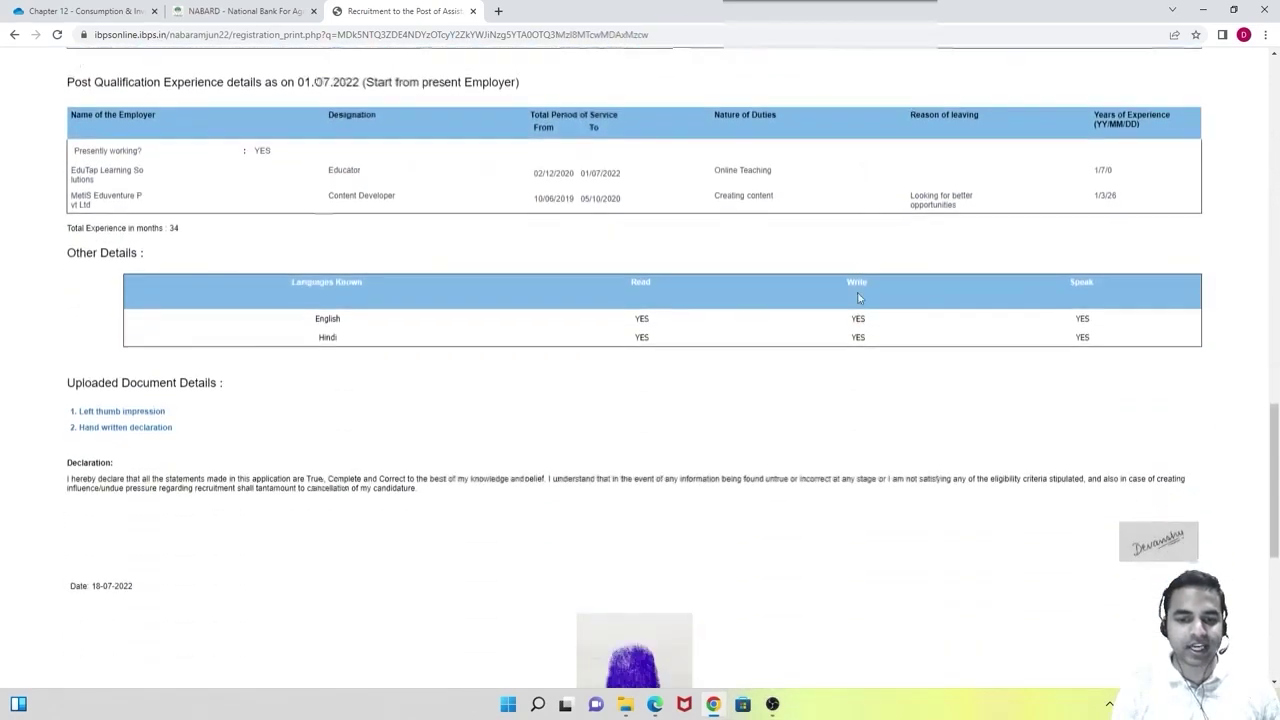
# Check the Uploaded Document Details images, return to the top, then bring up the NABARD advertisement PDF in Edge.
pyautogui.scroll(-4, 858, 298)
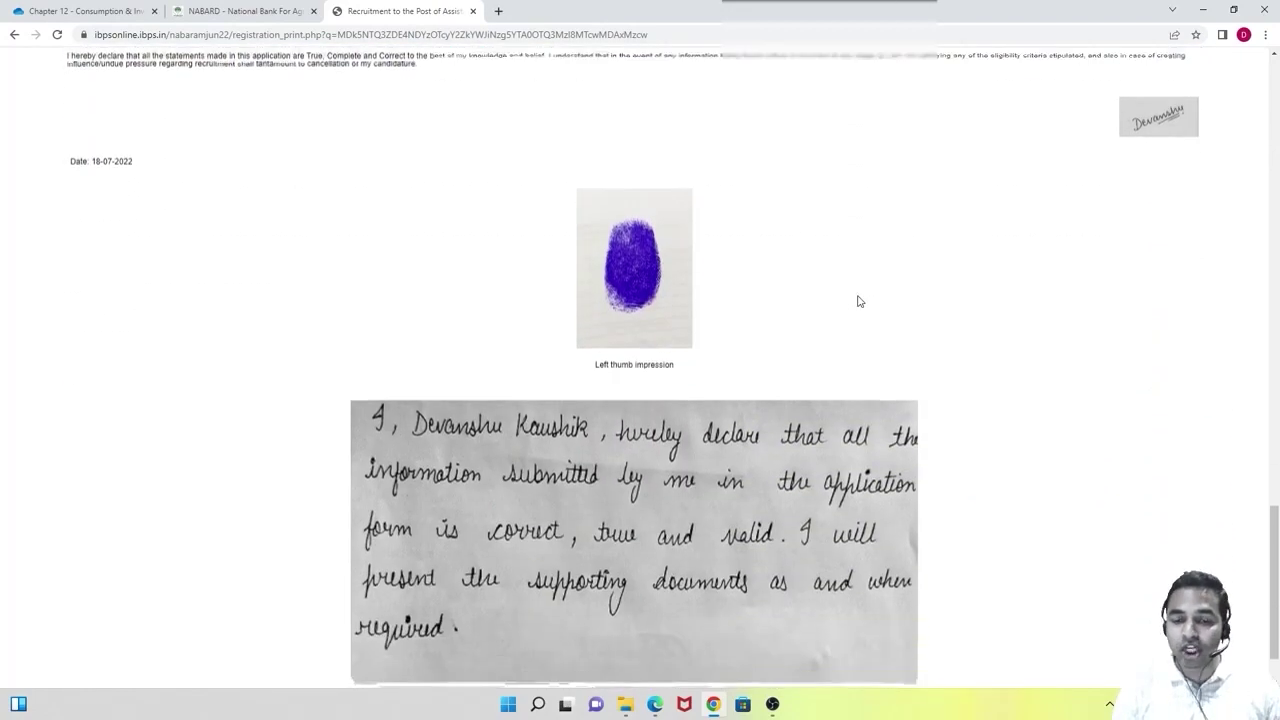
pyautogui.scroll(-1, 858, 301)
pyautogui.scroll(12, 858, 301)
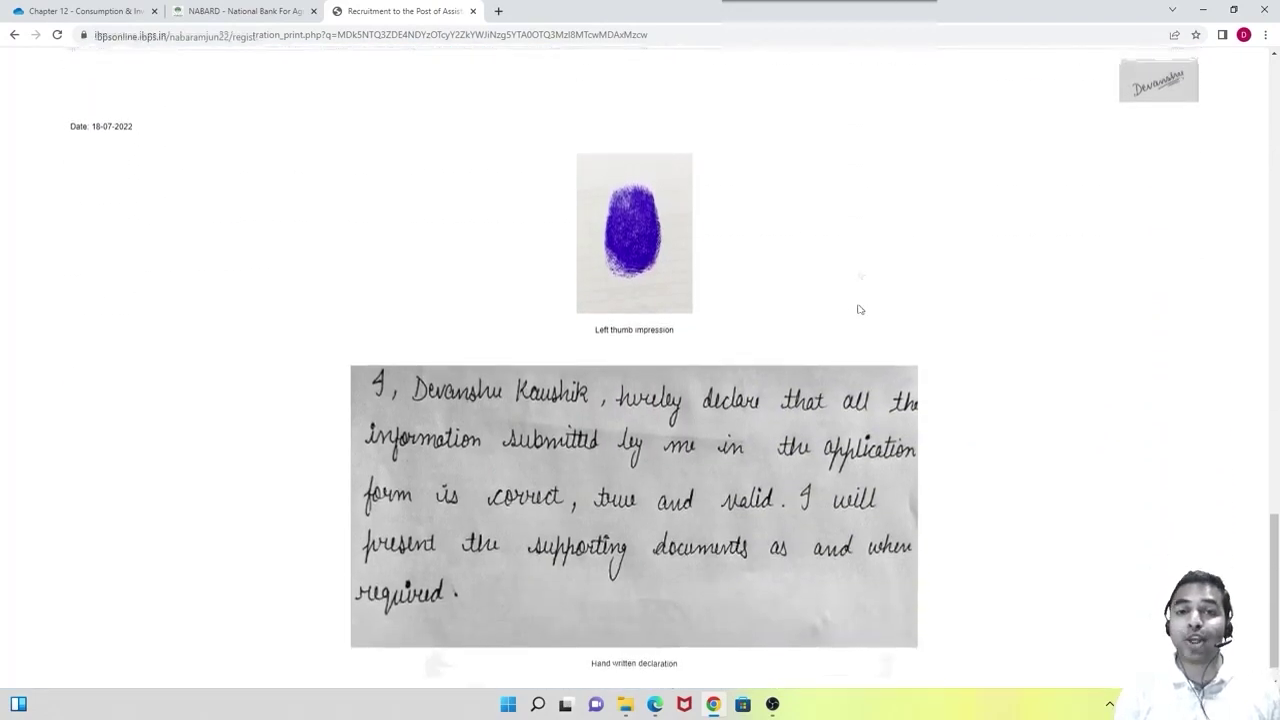
pyautogui.scroll(10, 1200, 260)
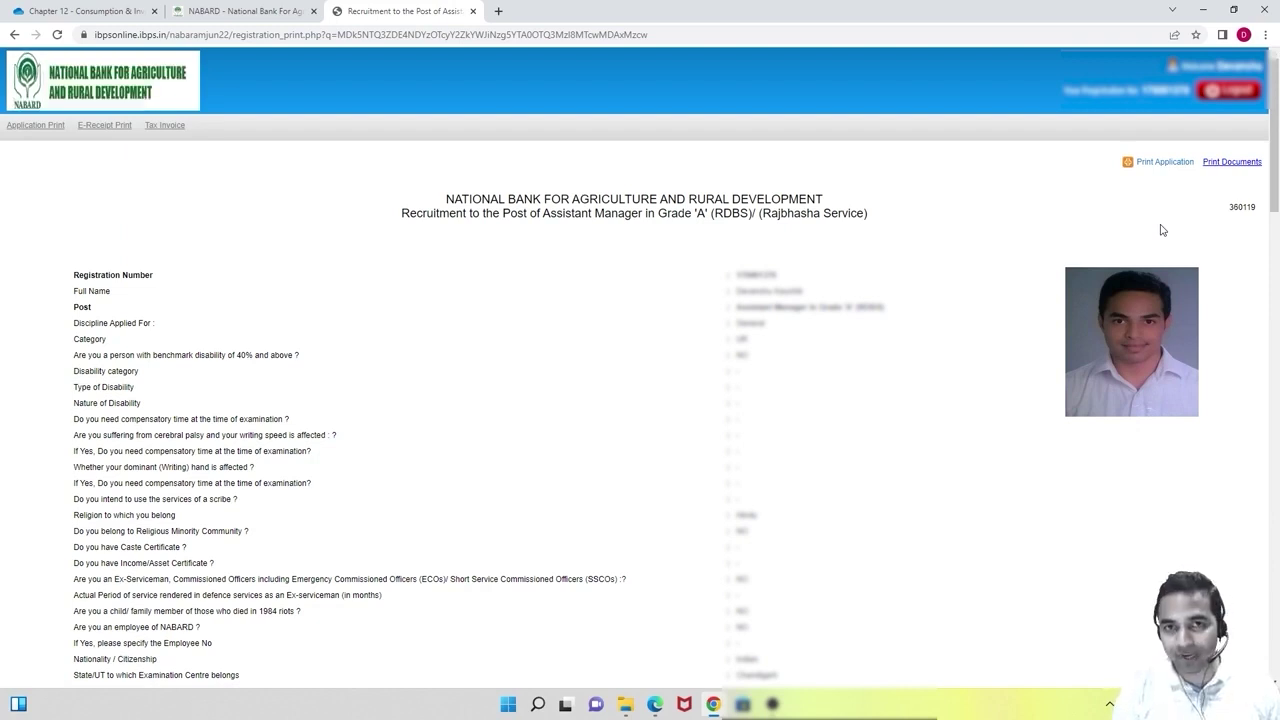
pyautogui.hotkey('alt', 'Tab')
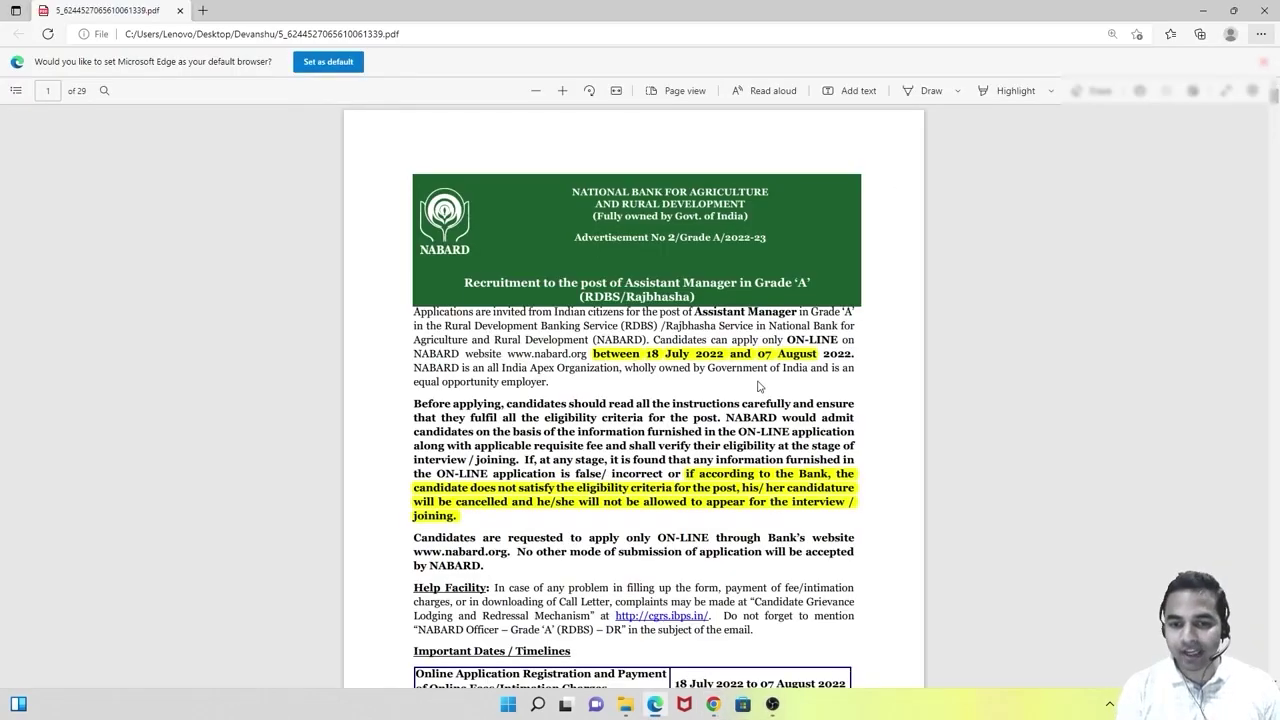